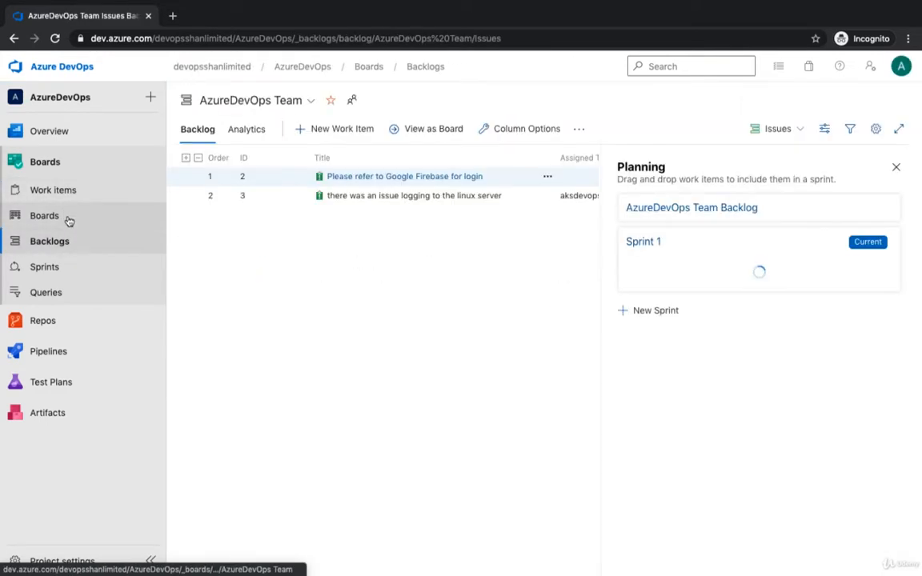
# - Check the AzureDevOps project's issue board, and open AgileProject from the organization's project list
pyautogui.click(69, 221)
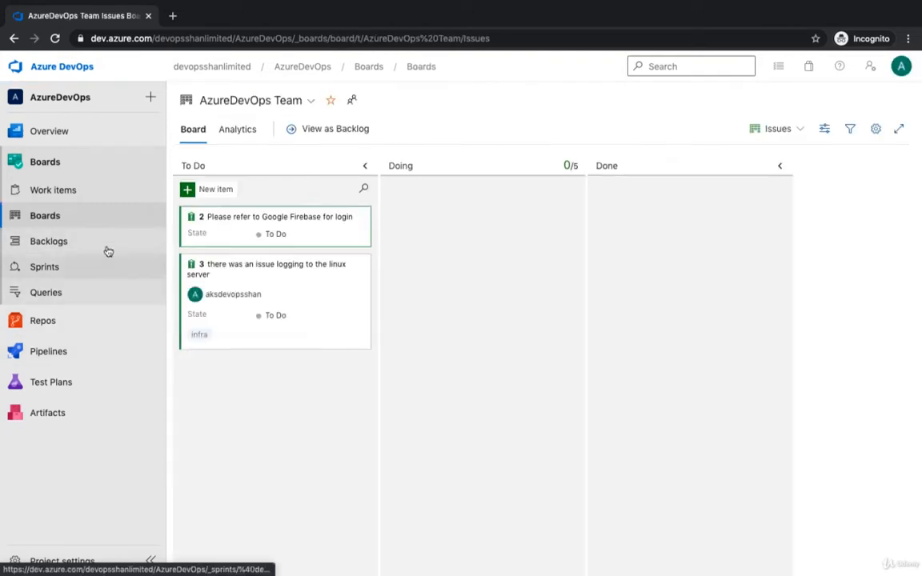
pyautogui.click(61, 72)
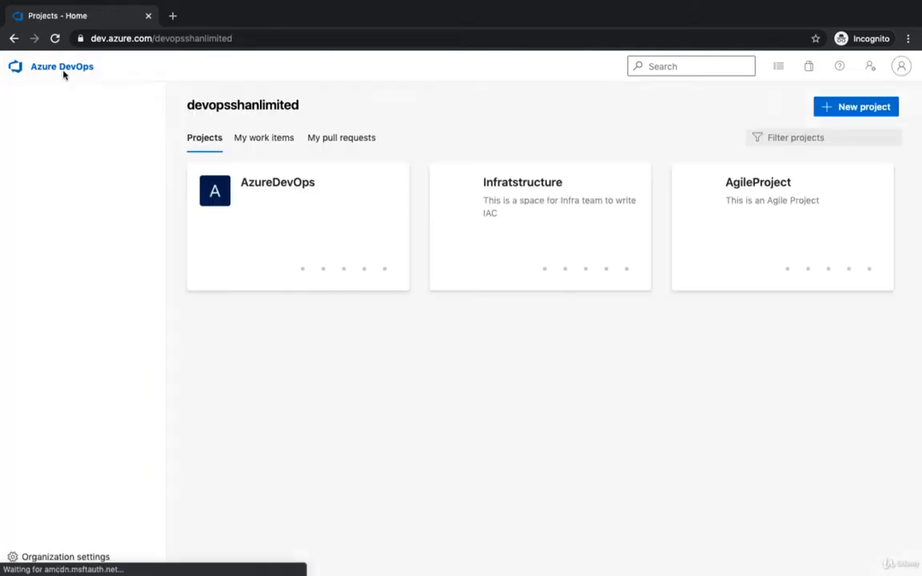
pyautogui.click(782, 204)
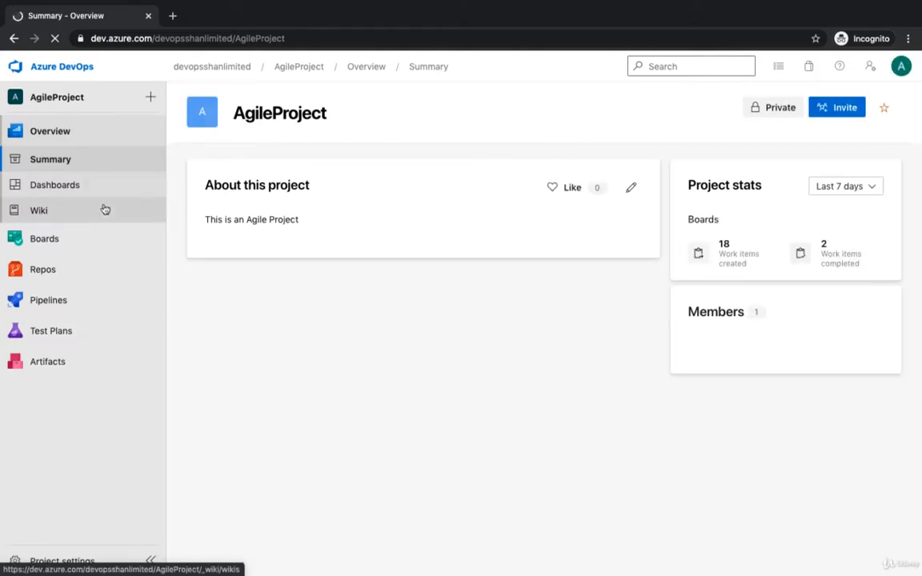
# - Review the recently updated work items of AgileProject
pyautogui.click(58, 246)
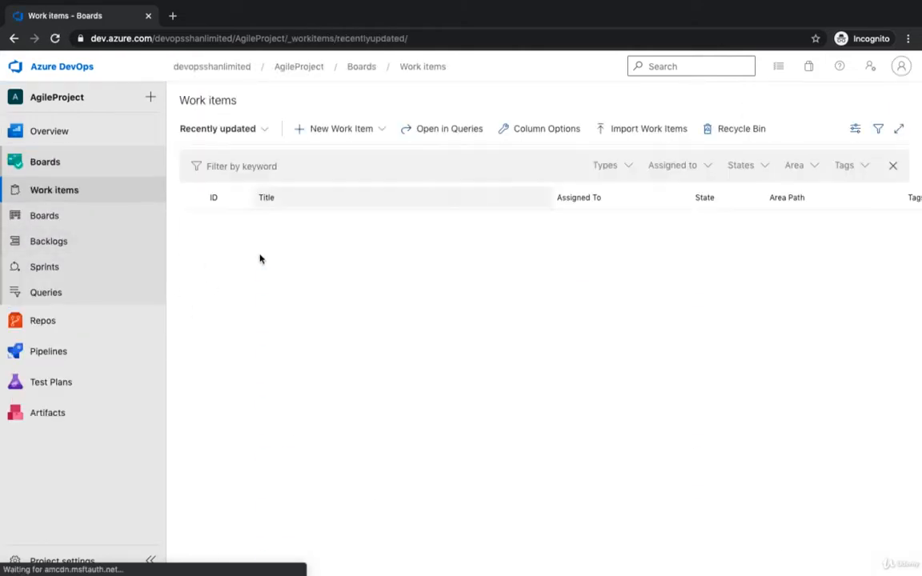
pyautogui.scroll(-1, 397, 422)
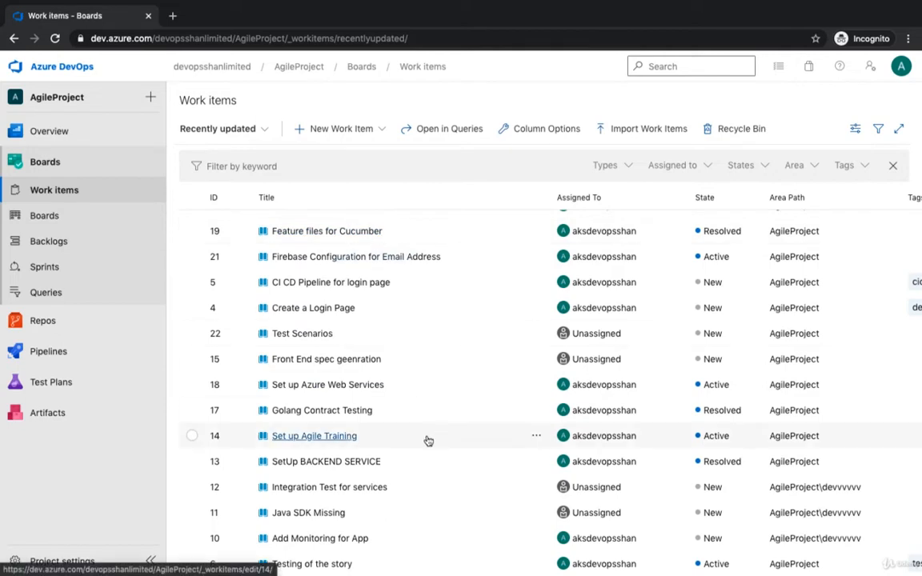
pyautogui.scroll(1, 428, 441)
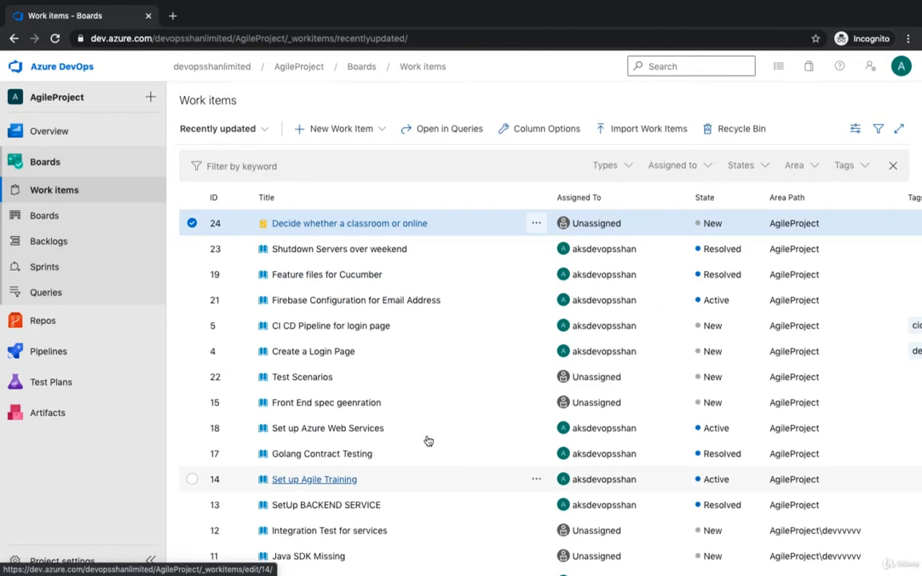
# - Examine the team's Stories board across its columns and swimlanes, dismissing the feedback survey, and view the current sprint's taskboard
pyautogui.click(75, 226)
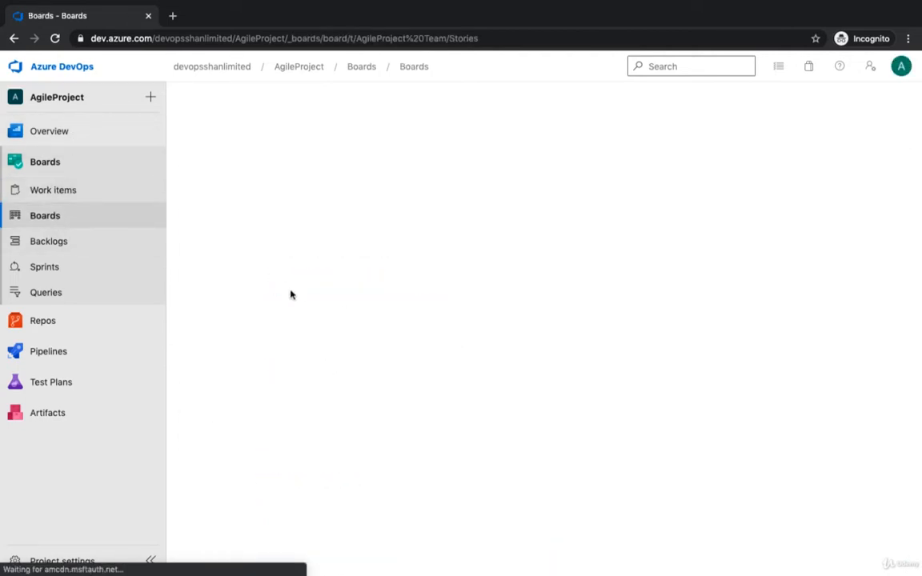
pyautogui.hscroll(3, 655, 354)
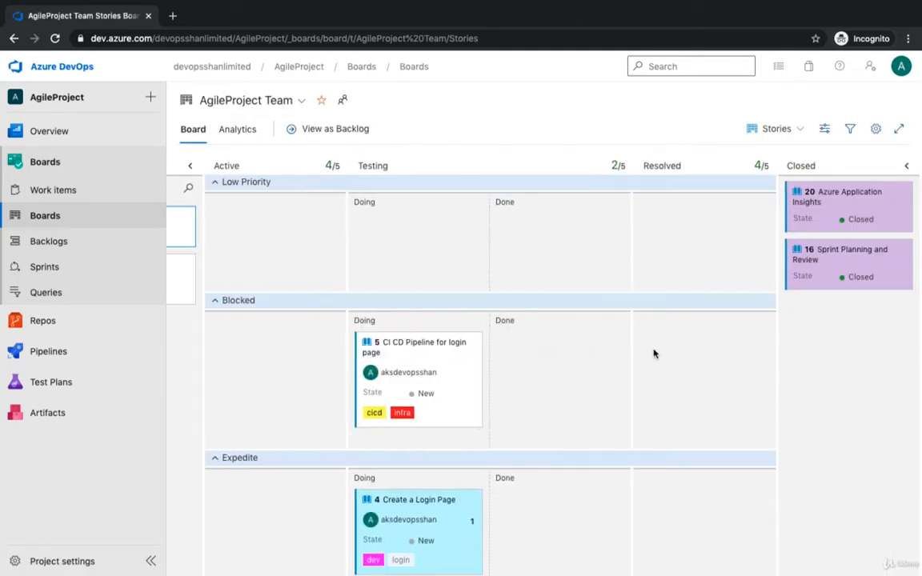
pyautogui.scroll(-6, 654, 354)
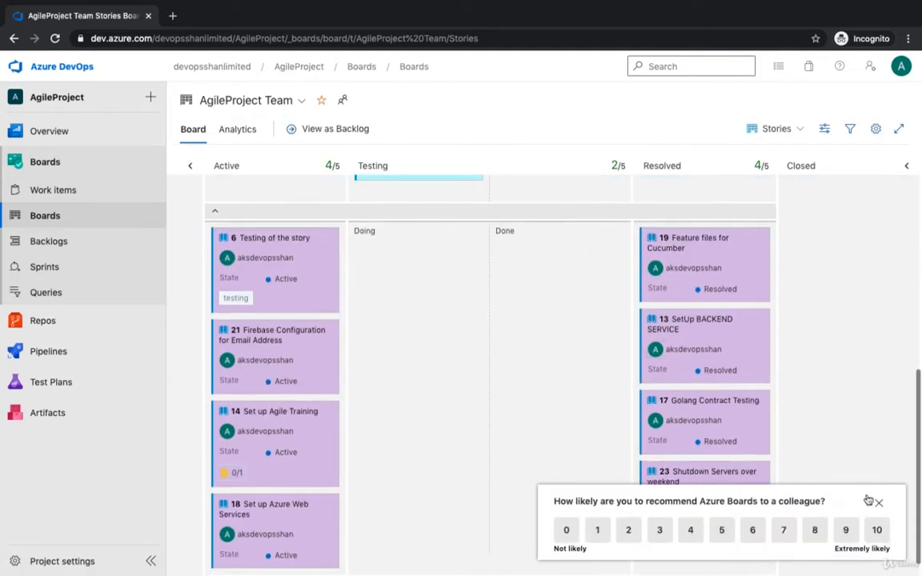
pyautogui.click(879, 503)
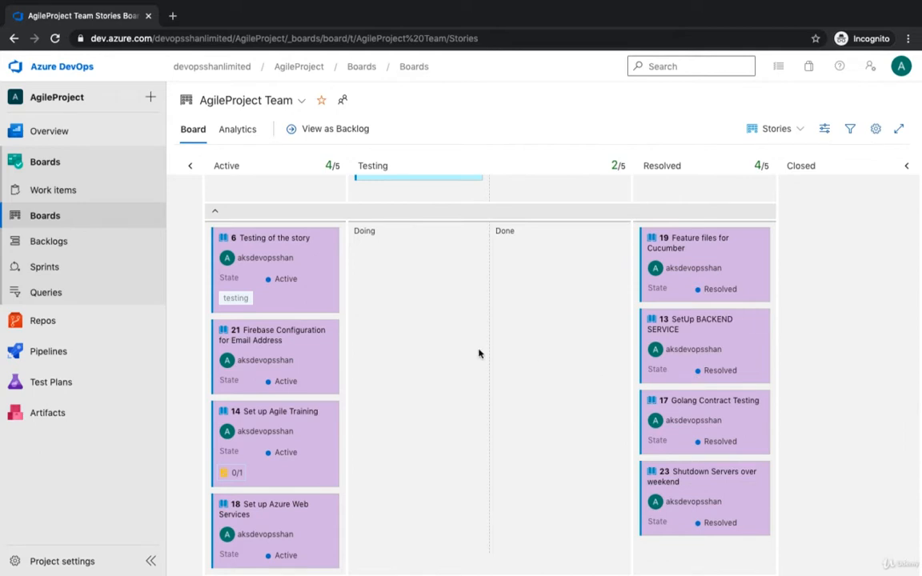
pyautogui.scroll(5, 480, 354)
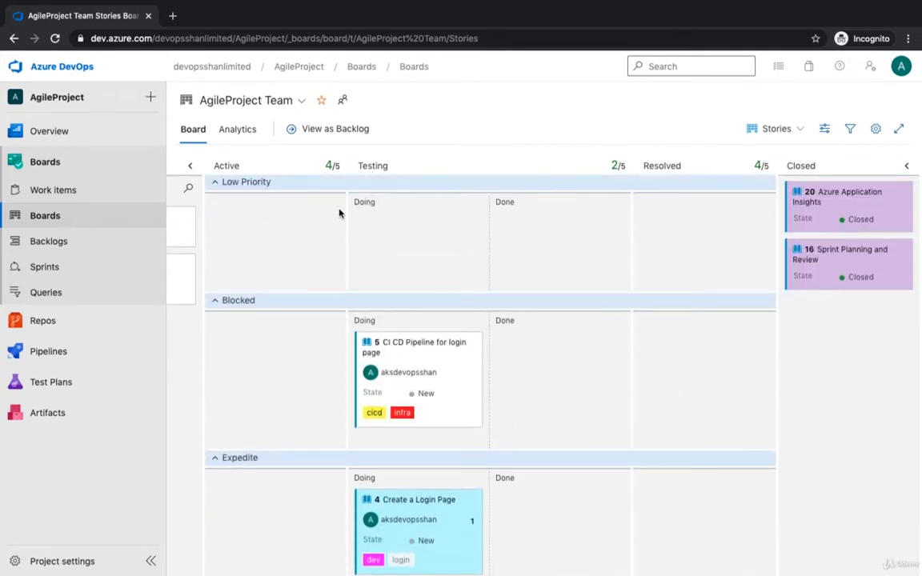
pyautogui.hscroll(-3, 441, 230)
pyautogui.hscroll(3, 441, 230)
pyautogui.hscroll(-3, 550, 298)
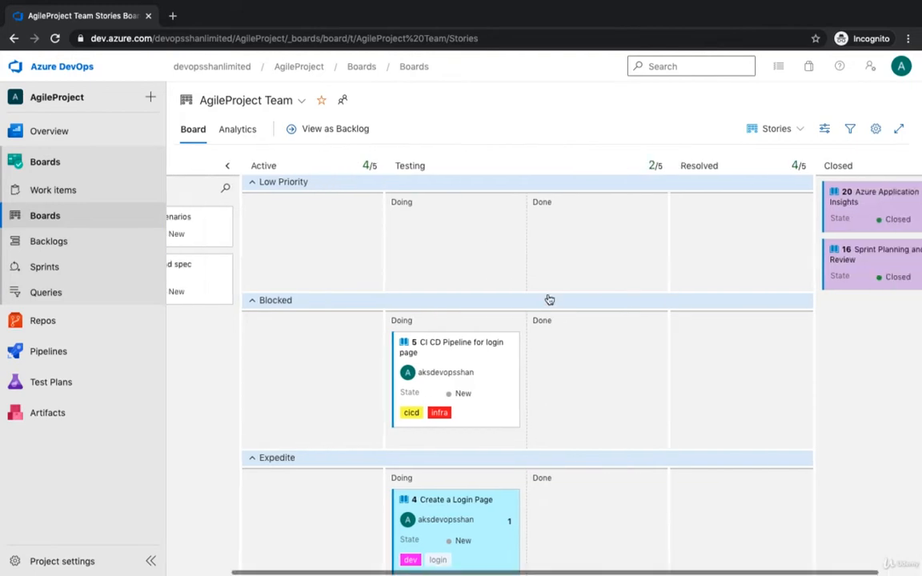
pyautogui.click(76, 268)
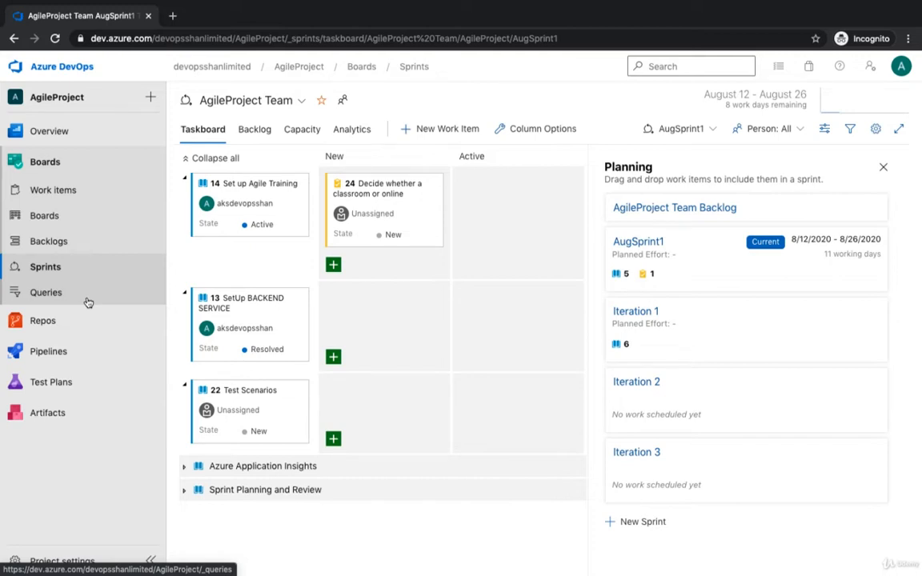
# - Open the files page of AgileProject's default repository
pyautogui.click(70, 319)
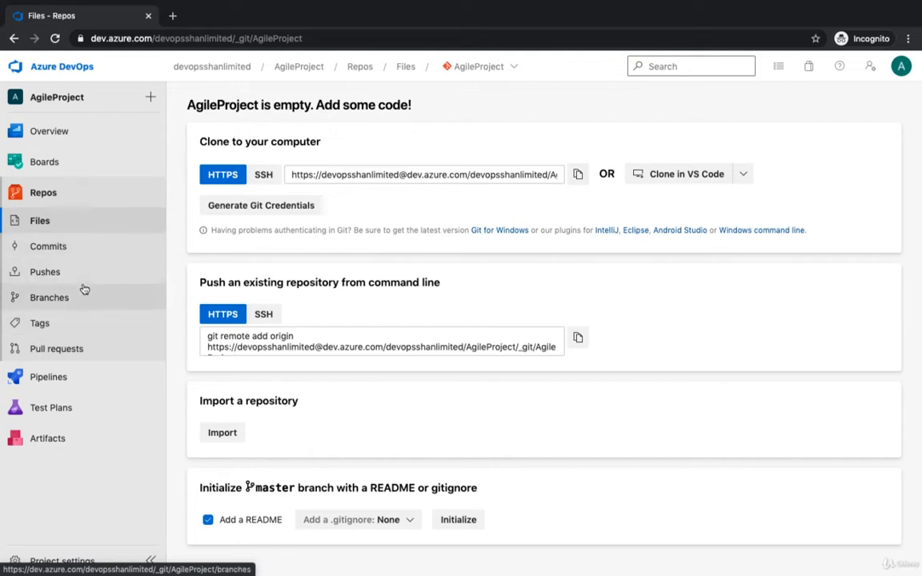
pyautogui.click(60, 192)
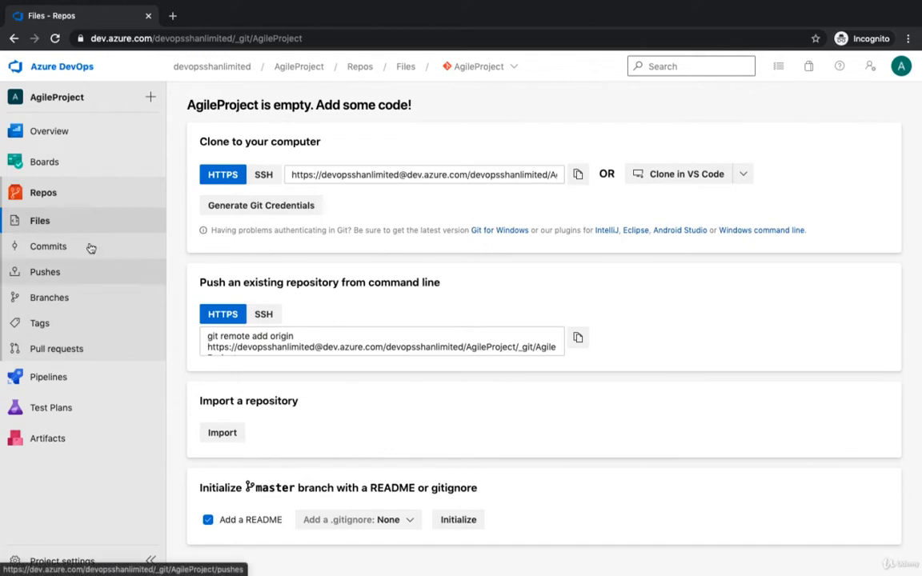
pyautogui.click(66, 201)
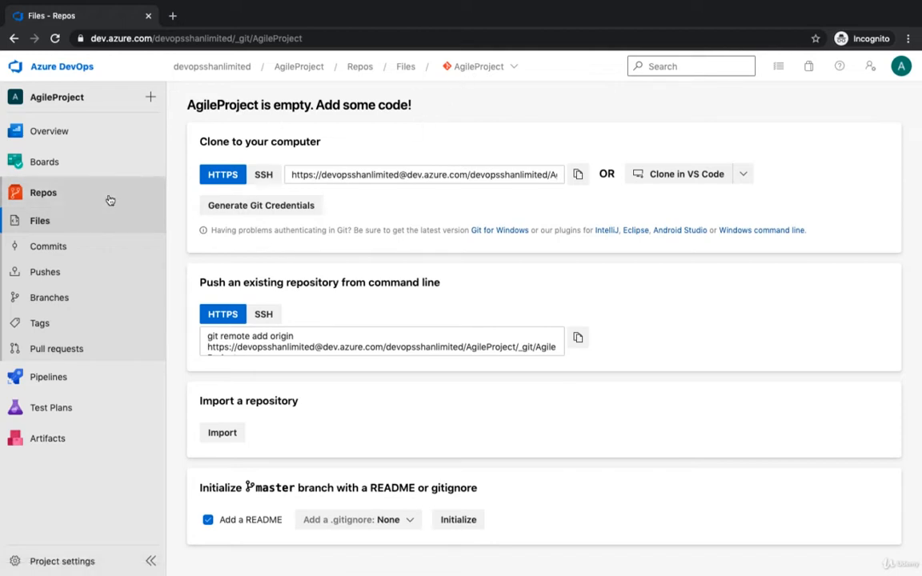
pyautogui.click(81, 196)
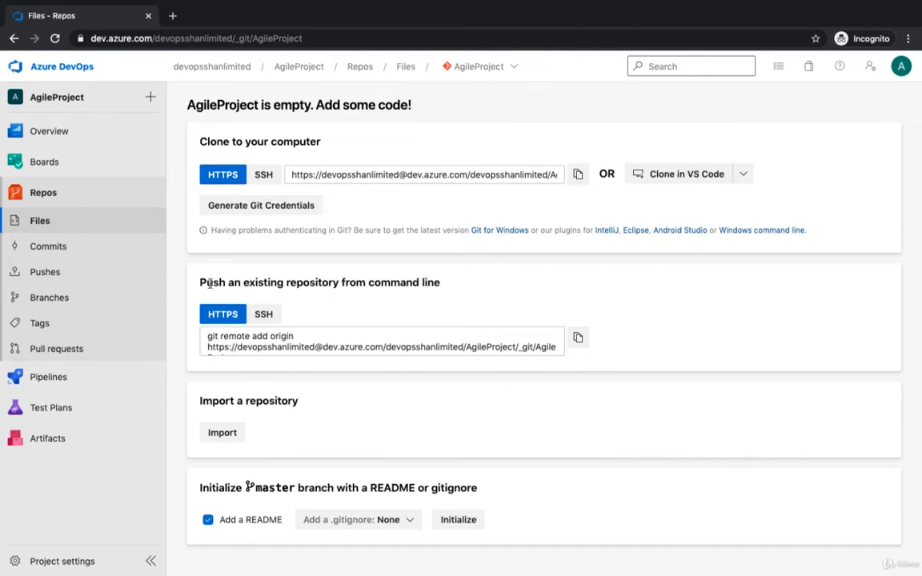
# - Create a Git repository named MyFirstAZRepo in AgileProject with a README and the .gitignore option left at None
pyautogui.click(503, 70)
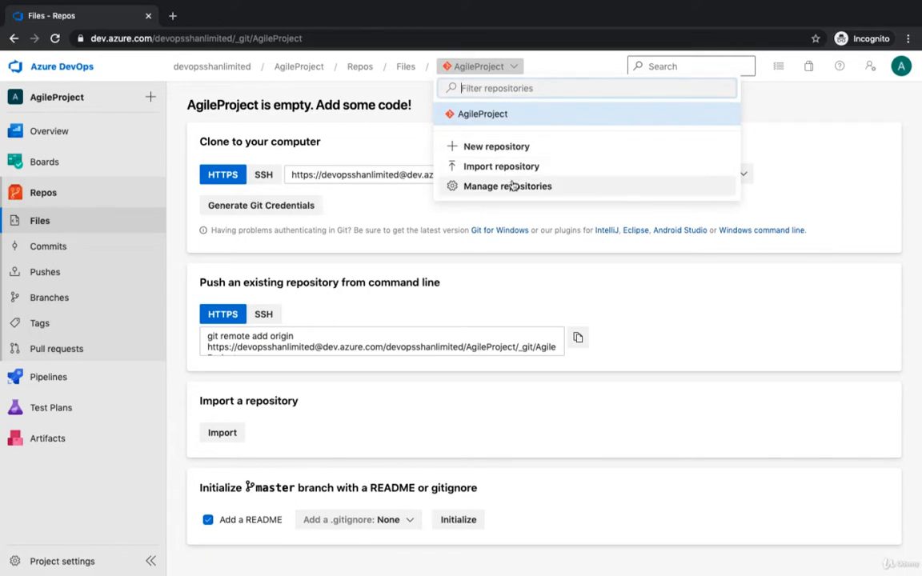
pyautogui.click(494, 151)
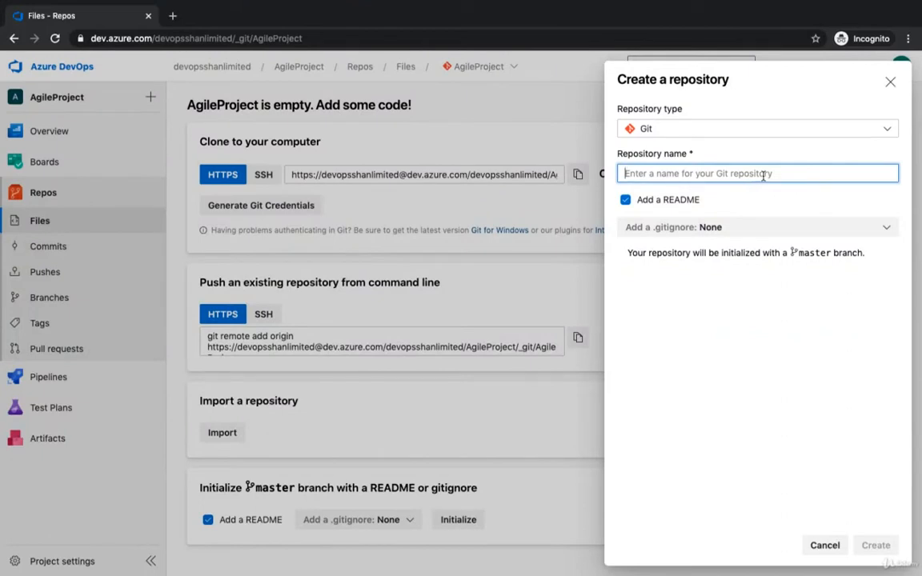
pyautogui.write('MyFi')
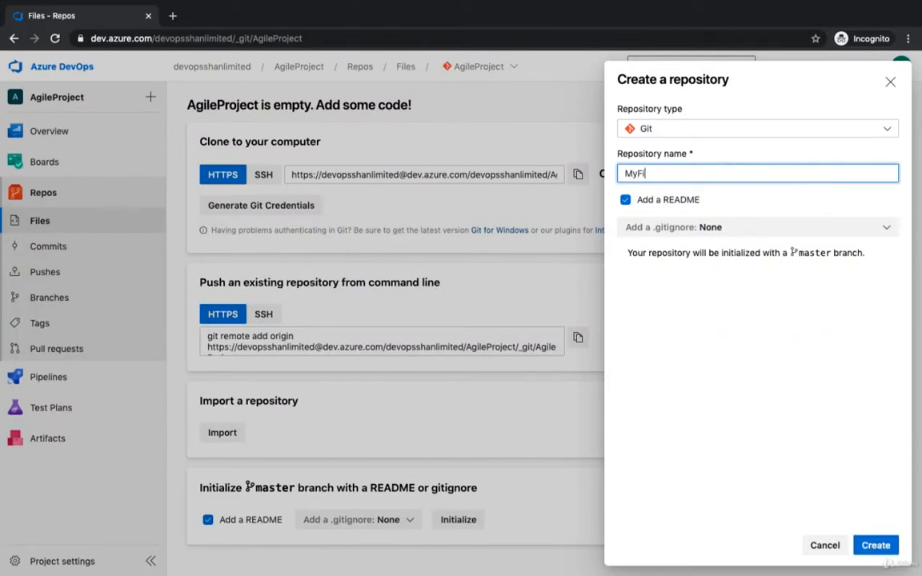
pyautogui.write('rstAZRepo')
pyautogui.click(738, 229)
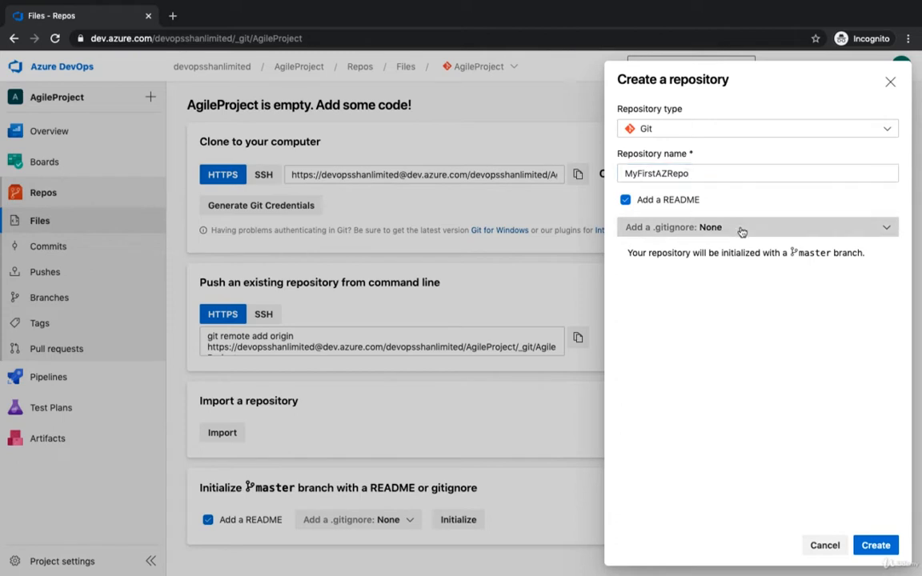
pyautogui.scroll(-10, 726, 348)
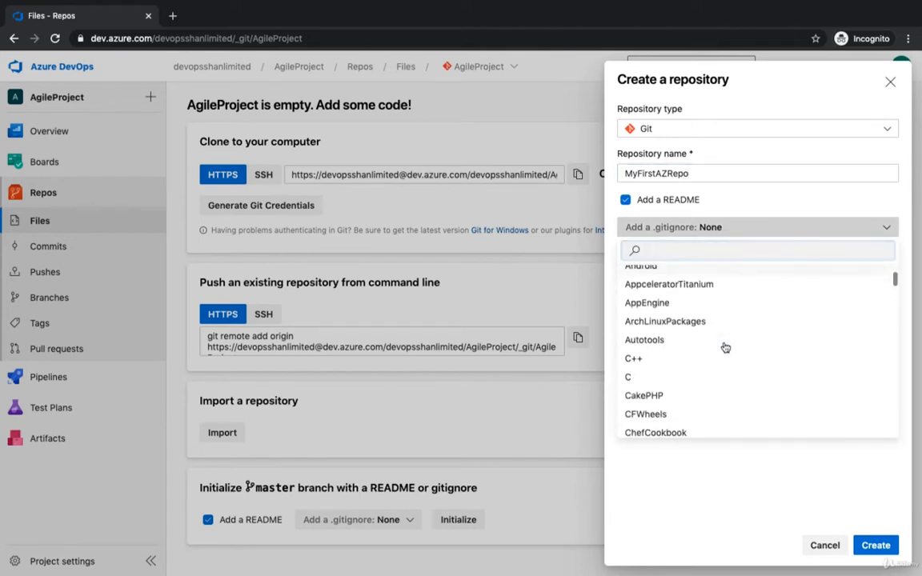
pyautogui.scroll(-10, 725, 348)
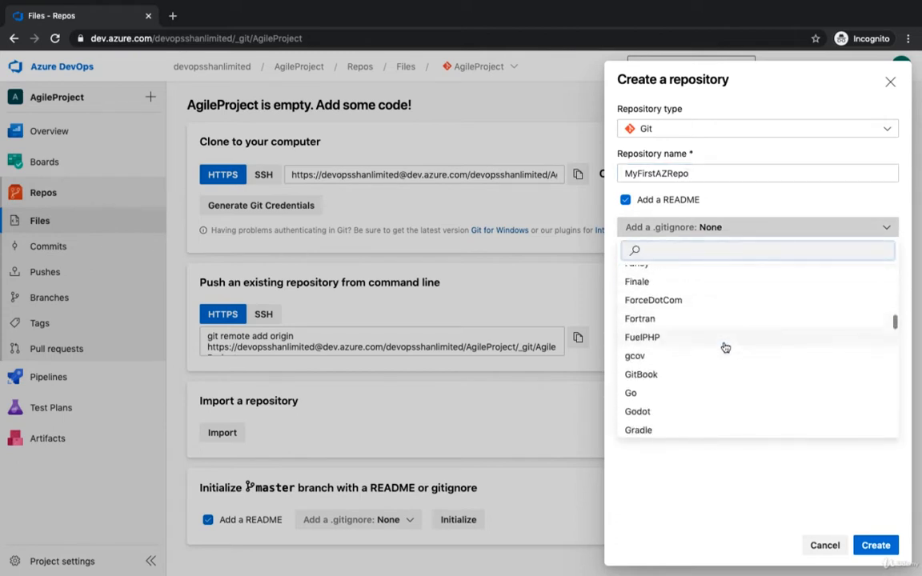
pyautogui.scroll(15, 727, 346)
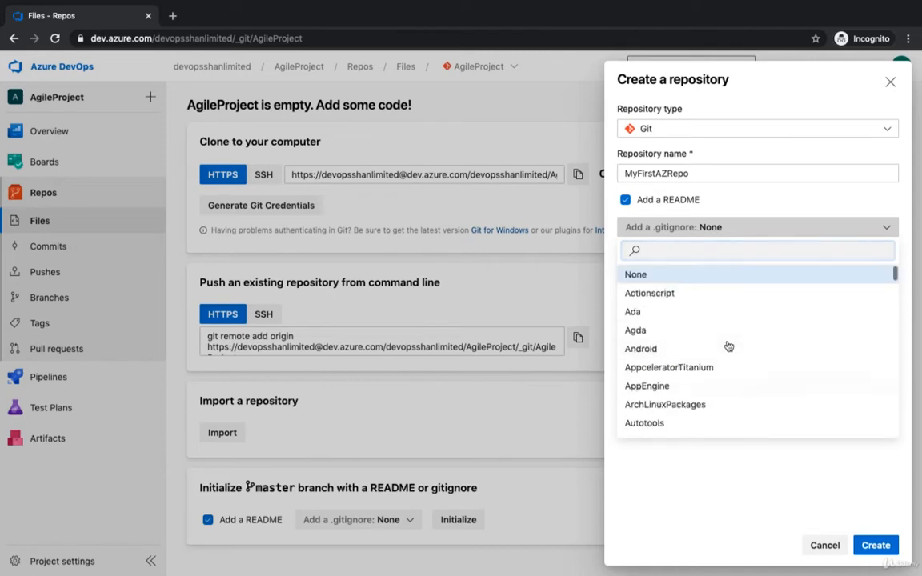
pyautogui.click(699, 487)
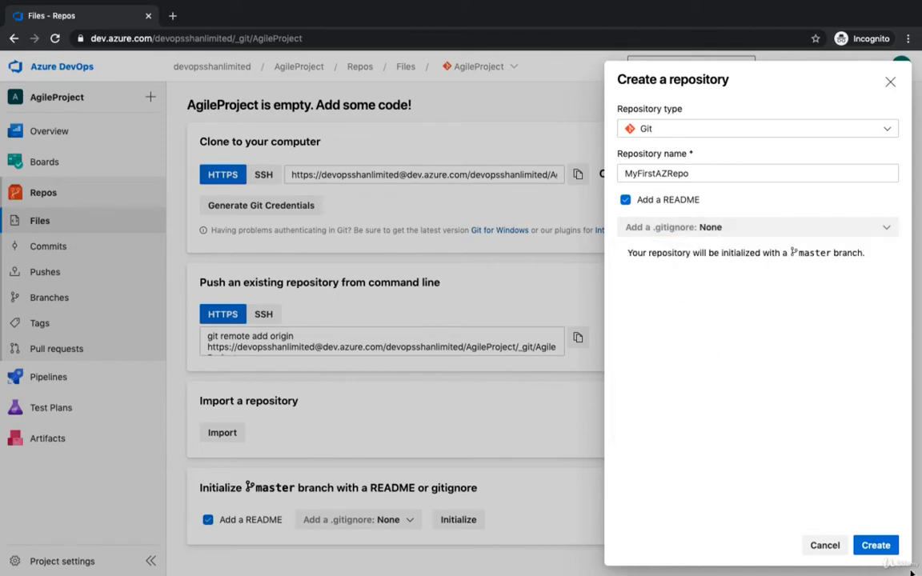
pyautogui.click(891, 550)
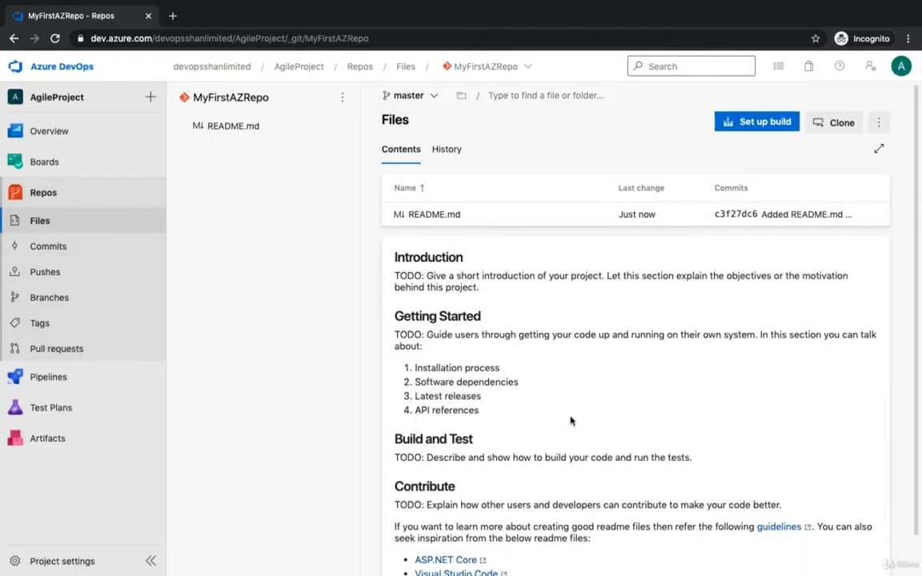
# - Look over the generated README and copy the SSH clone URL of MyFirstAZRepo
pyautogui.scroll(-1, 570, 421)
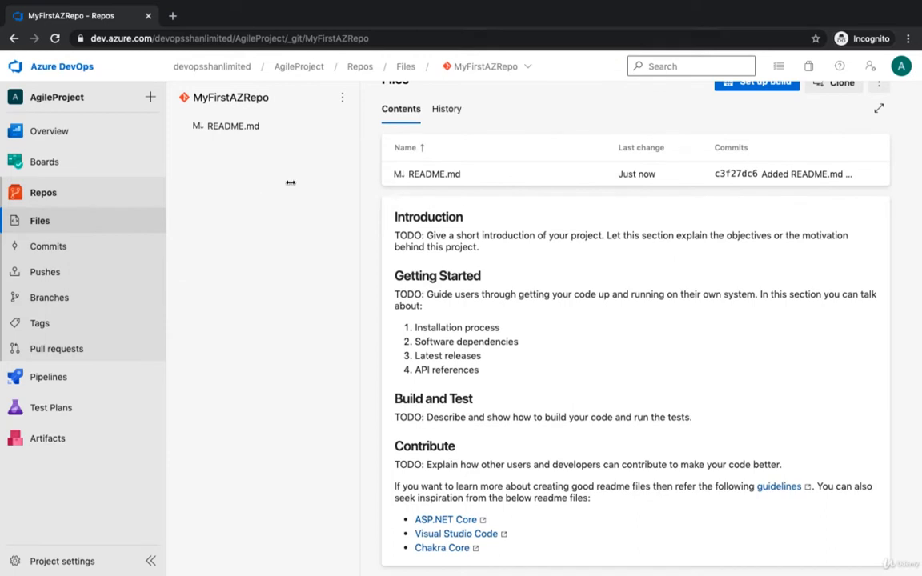
pyautogui.scroll(1, 767, 366)
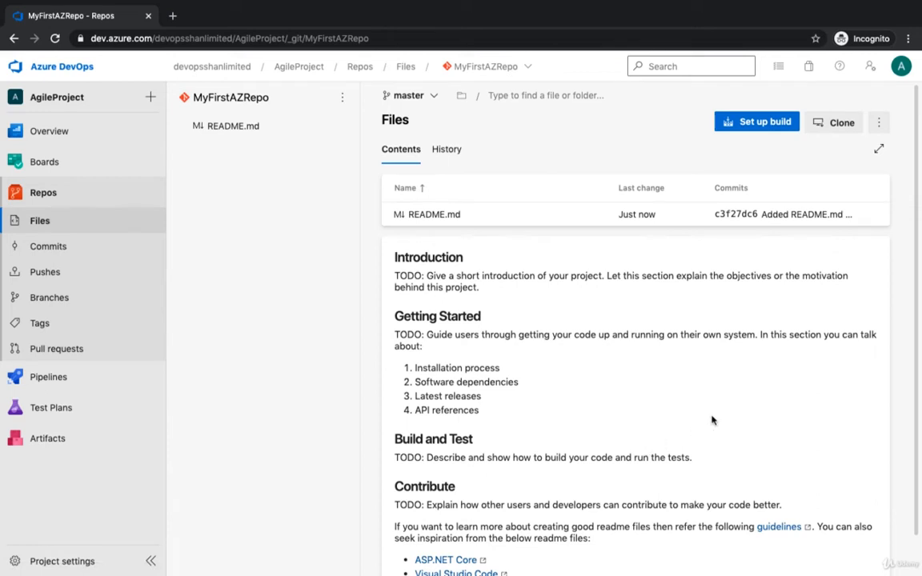
pyautogui.click(840, 120)
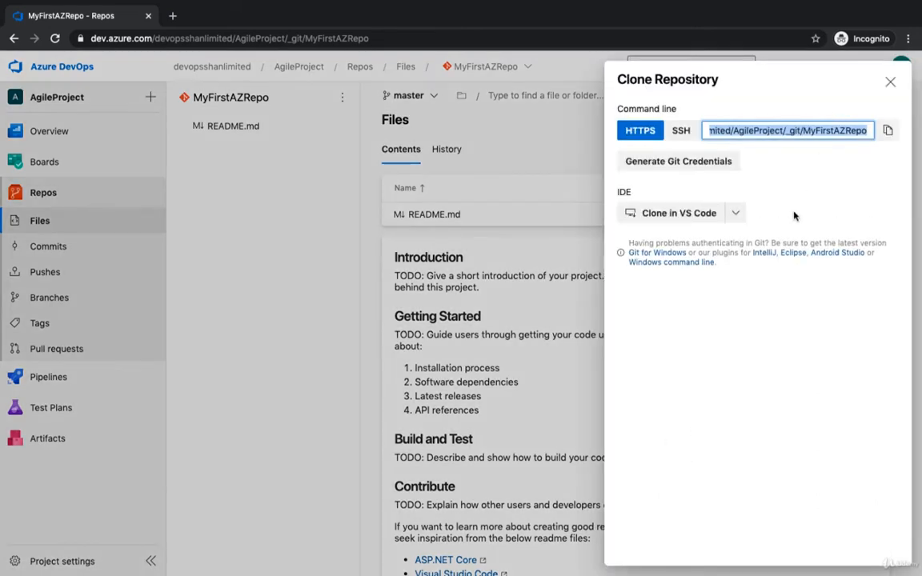
pyautogui.click(681, 132)
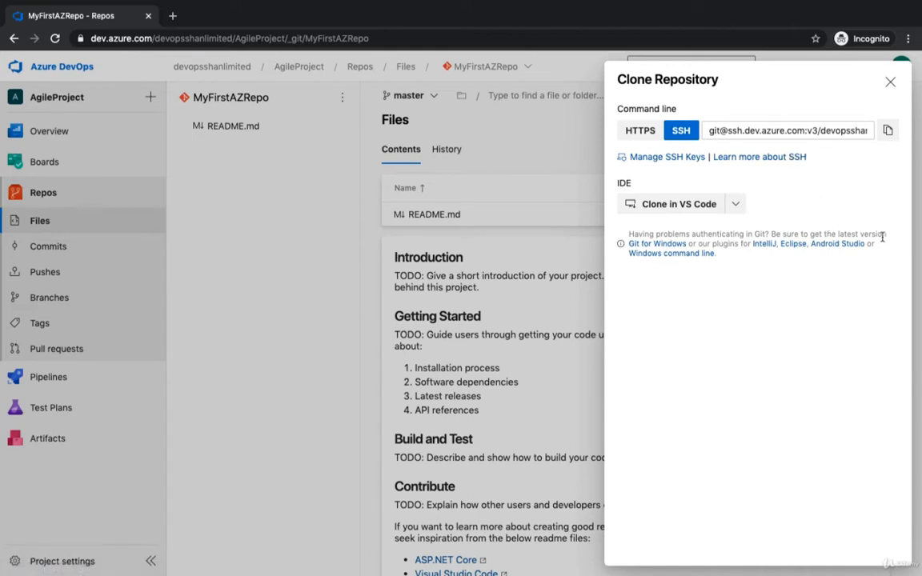
pyautogui.click(887, 132)
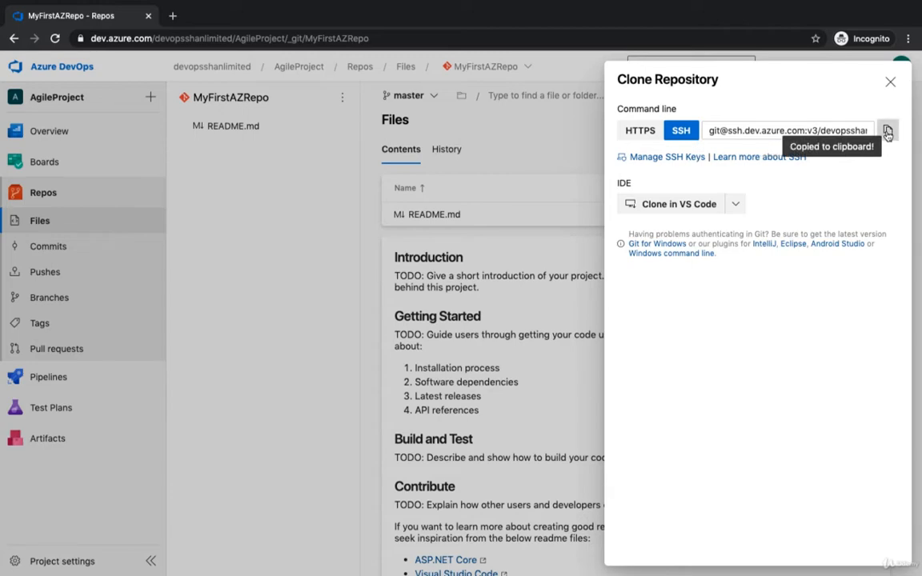
# - Switch to Visual Studio Code and open its extension manager
pyautogui.moveTo(463, 561)
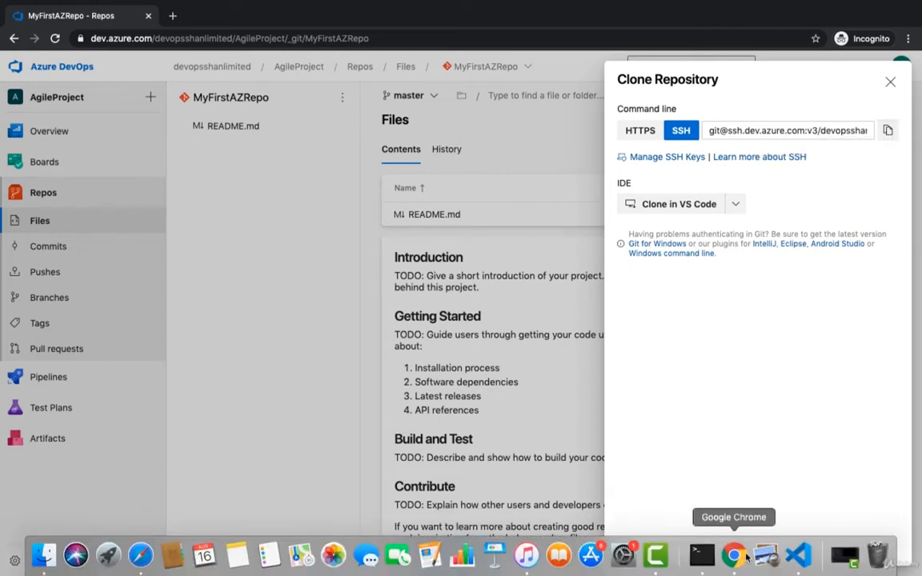
pyautogui.click(799, 555)
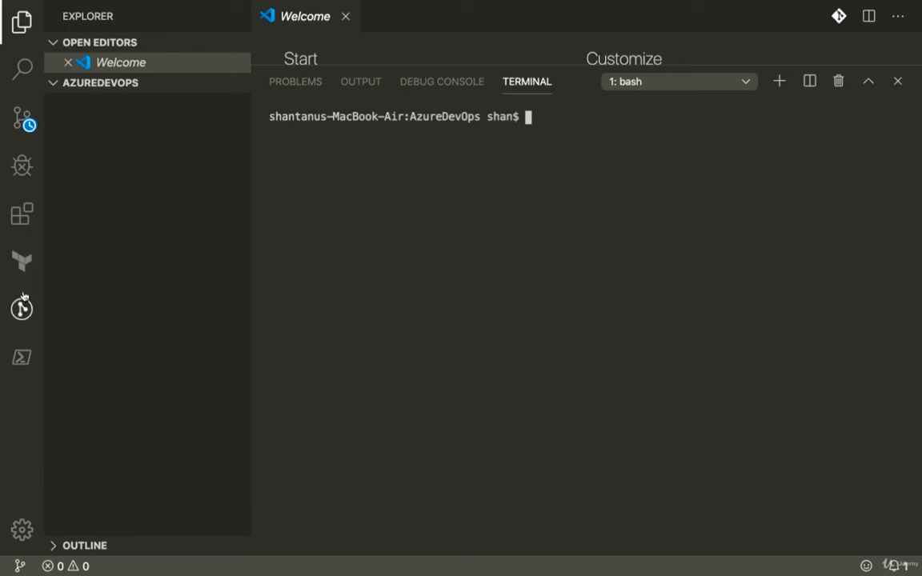
pyautogui.click(22, 261)
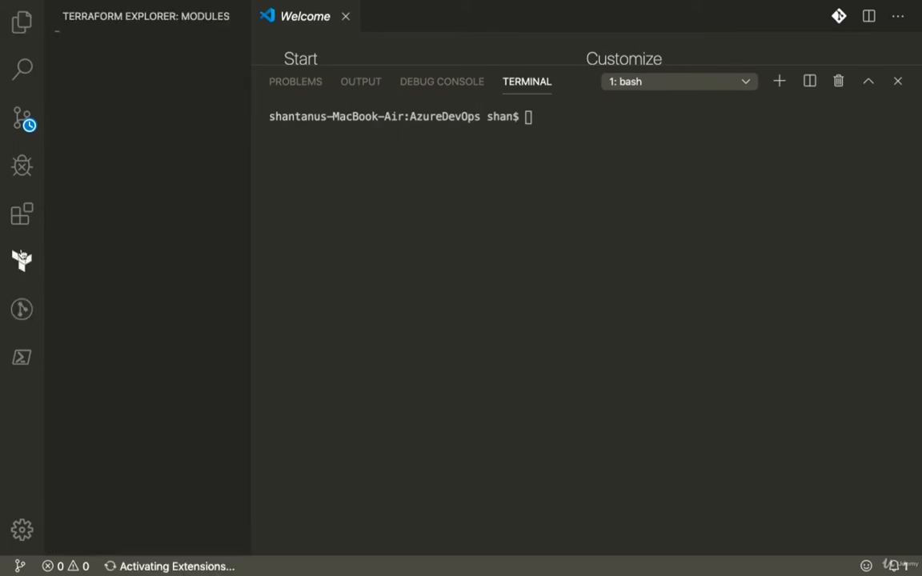
pyautogui.click(21, 218)
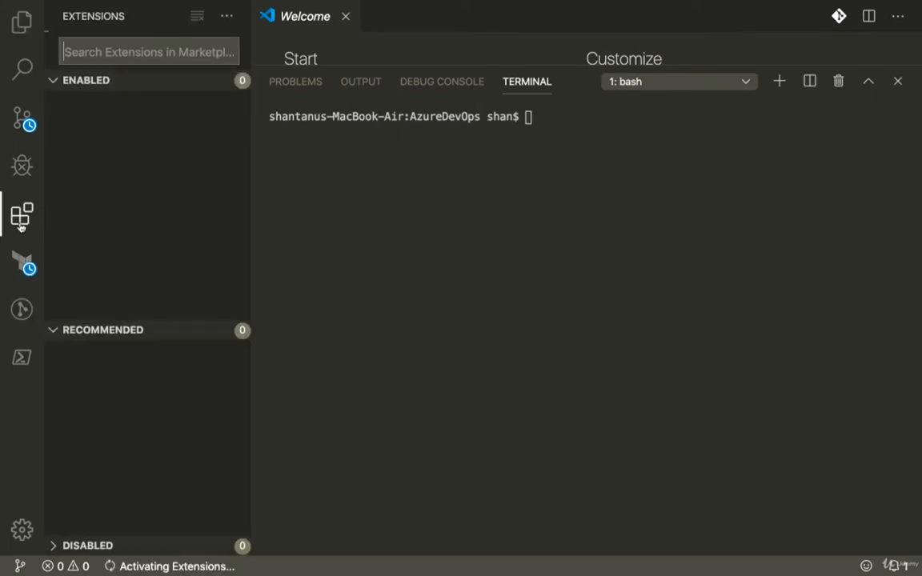
# - Search the extension marketplace for "azure repo" and look over the details of the Azure Repos extension
pyautogui.click(105, 45)
pyautogui.write('azure repo')
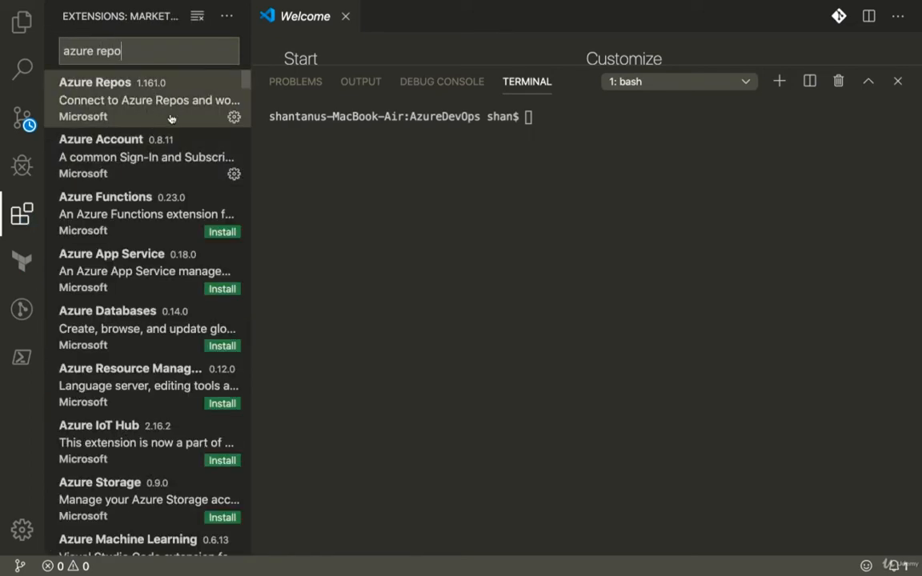
pyautogui.click(132, 100)
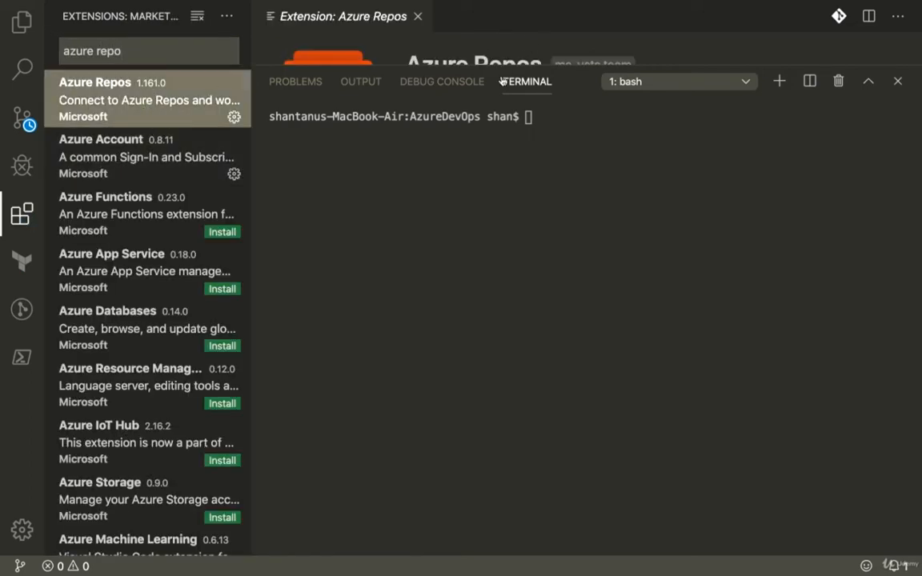
pyautogui.moveTo(512, 66); pyautogui.dragTo(512, 372)
pyautogui.scroll(-5, 581, 269)
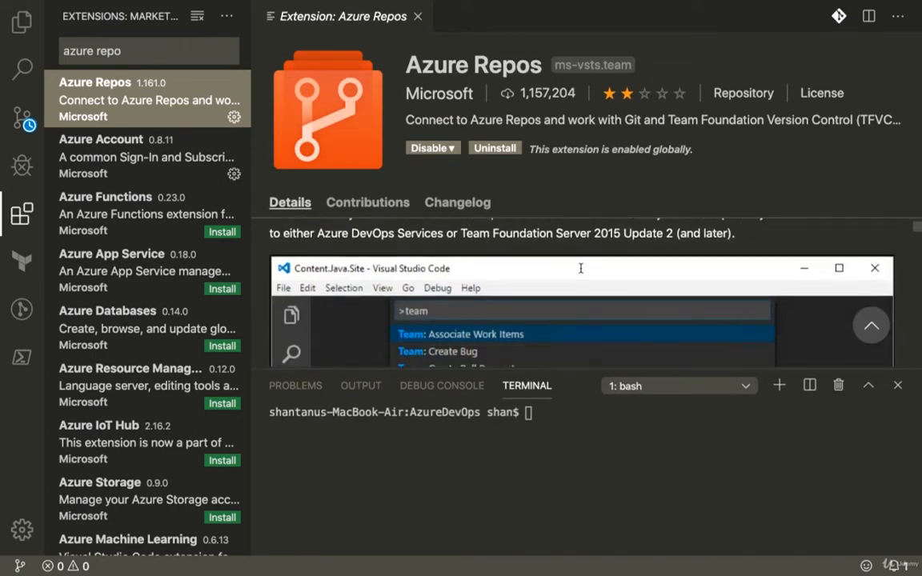
pyautogui.scroll(-5, 582, 273)
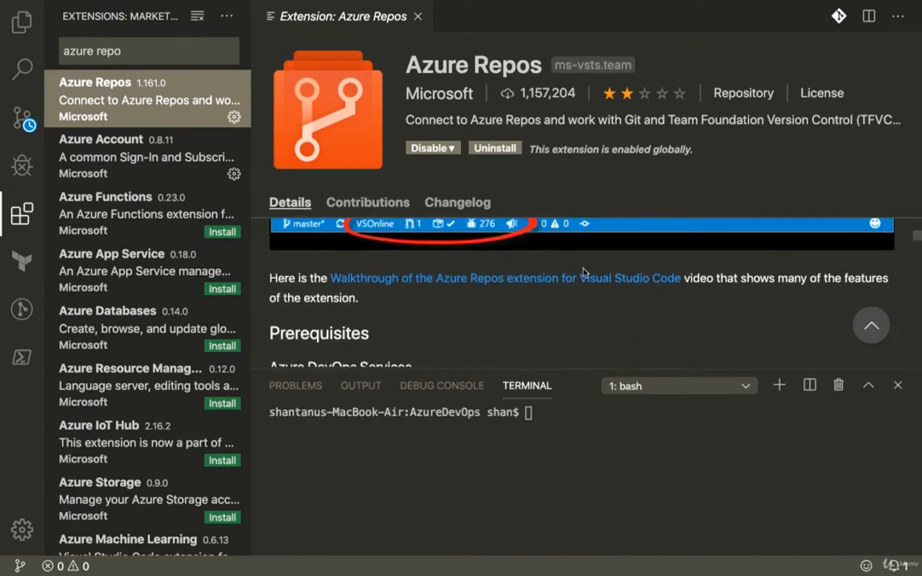
pyautogui.scroll(1, 582, 273)
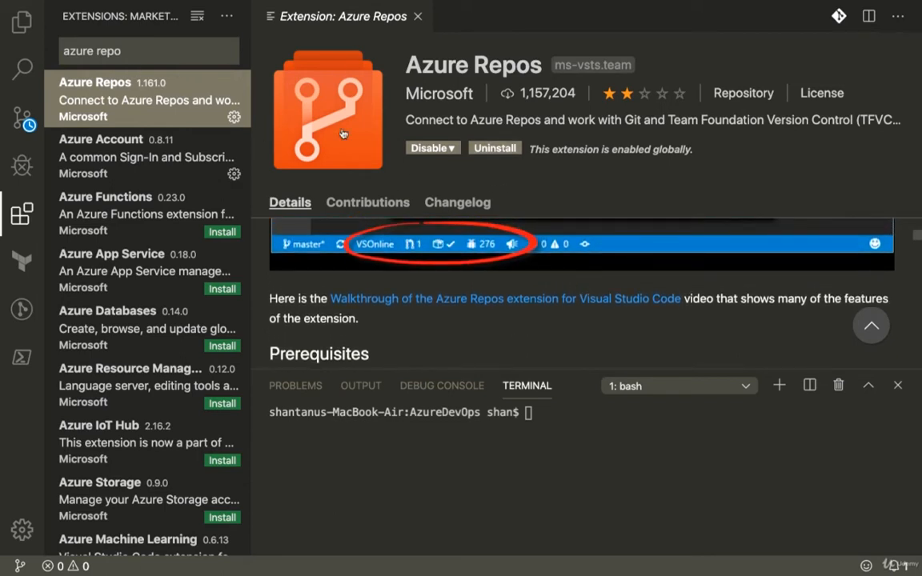
# - Close the Azure Repos extension page, leave the file explorer hidden and enlarge the terminal area
pyautogui.click(22, 22)
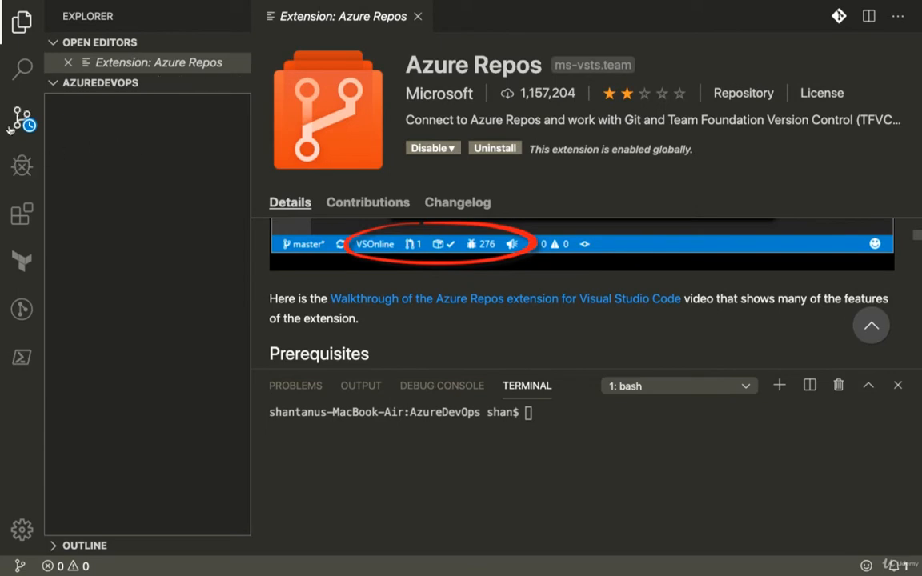
pyautogui.click(21, 21)
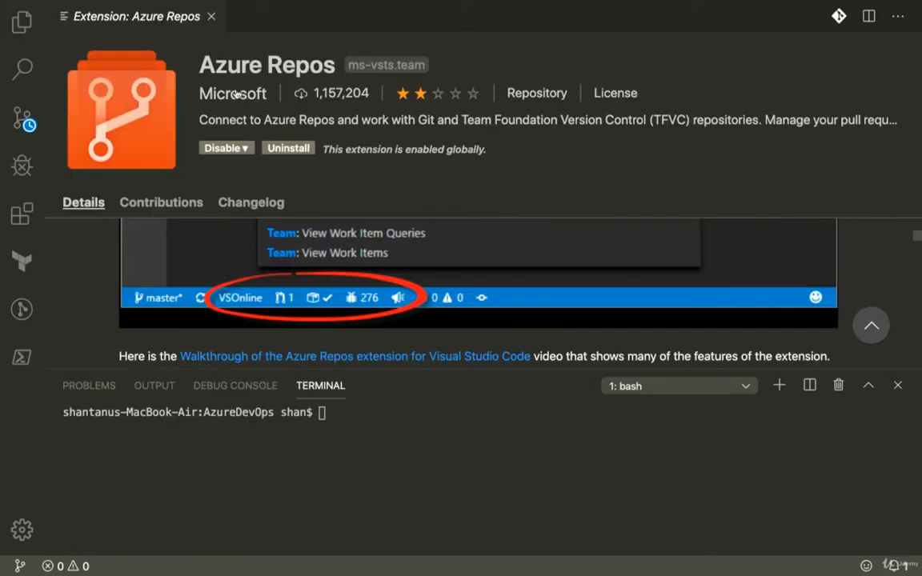
pyautogui.click(212, 16)
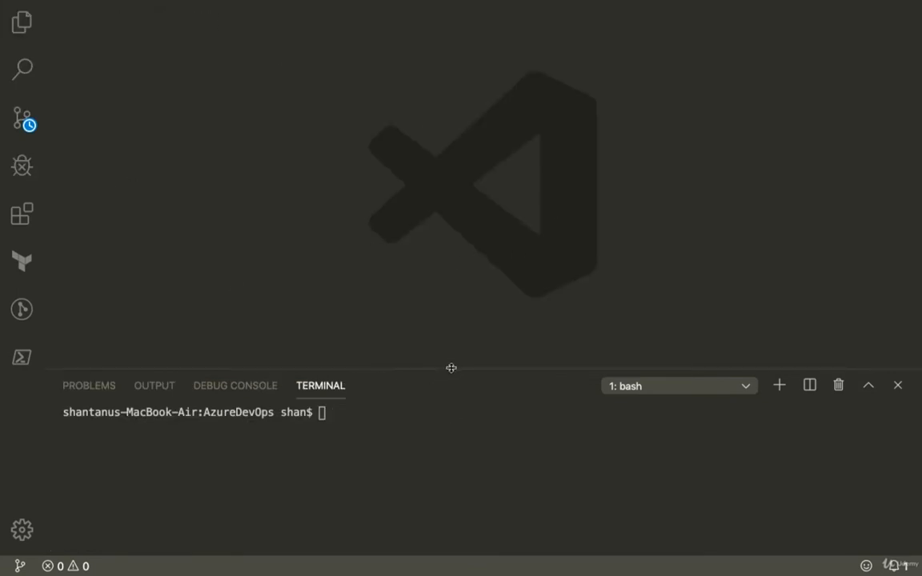
pyautogui.moveTo(451, 369); pyautogui.dragTo(463, 237)
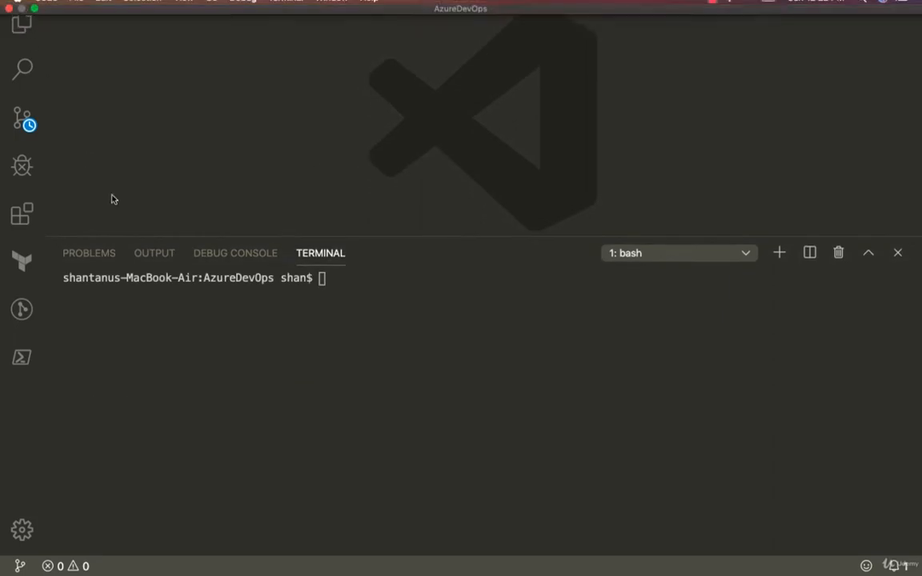
# - Try to clone MyFirstAZRepo in the terminal with git clone and the copied SSH URL
pyautogui.click(408, 342)
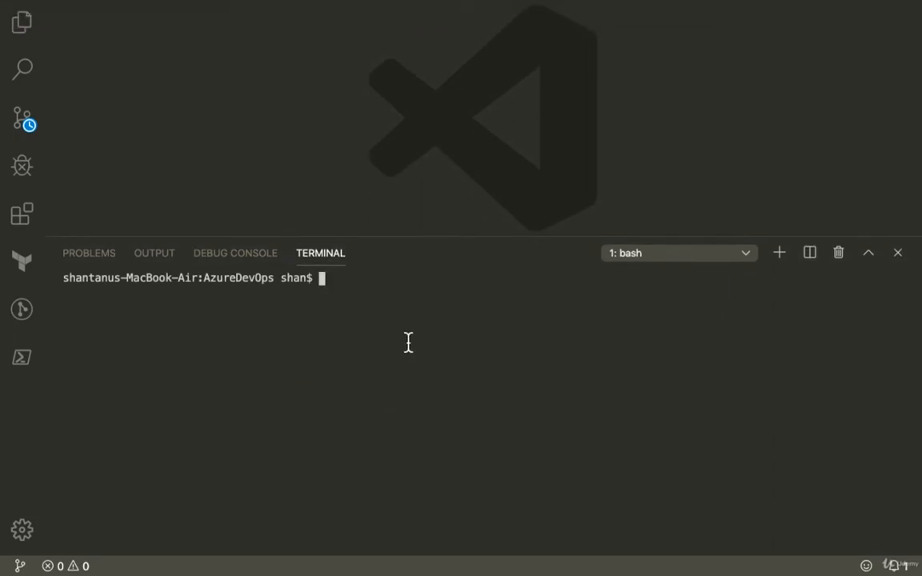
pyautogui.write('git clone')
pyautogui.press('super+v')
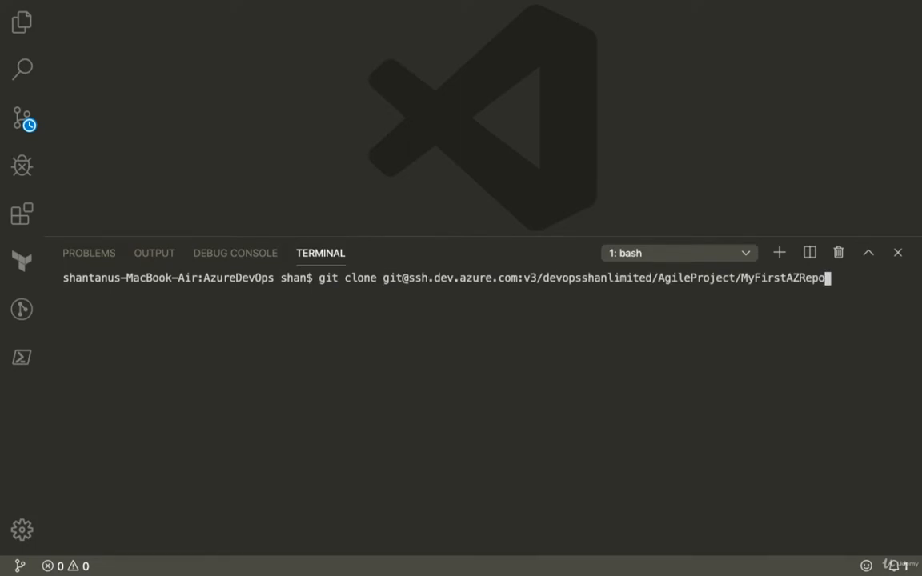
pyautogui.hotkey('ctrl', 'Left')
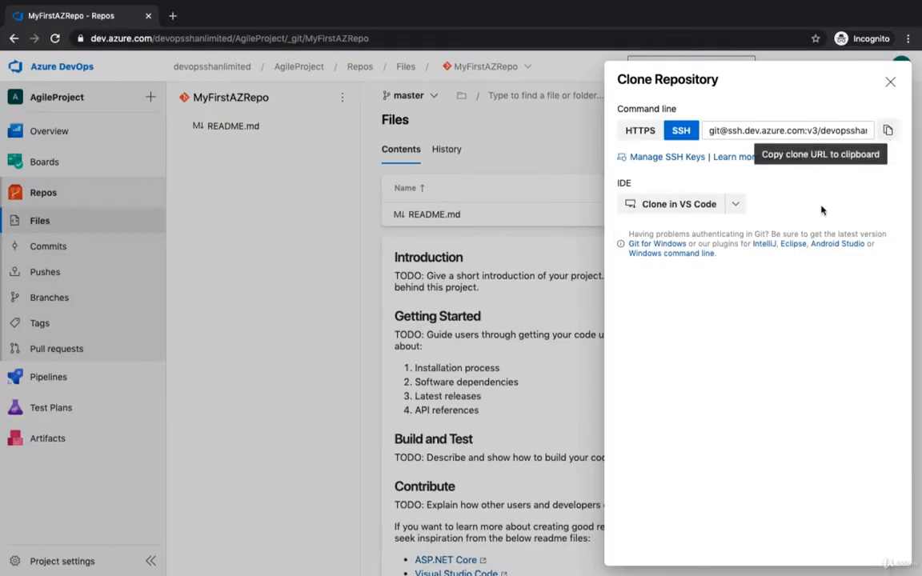
pyautogui.hotkey('ctrl', 'Right')
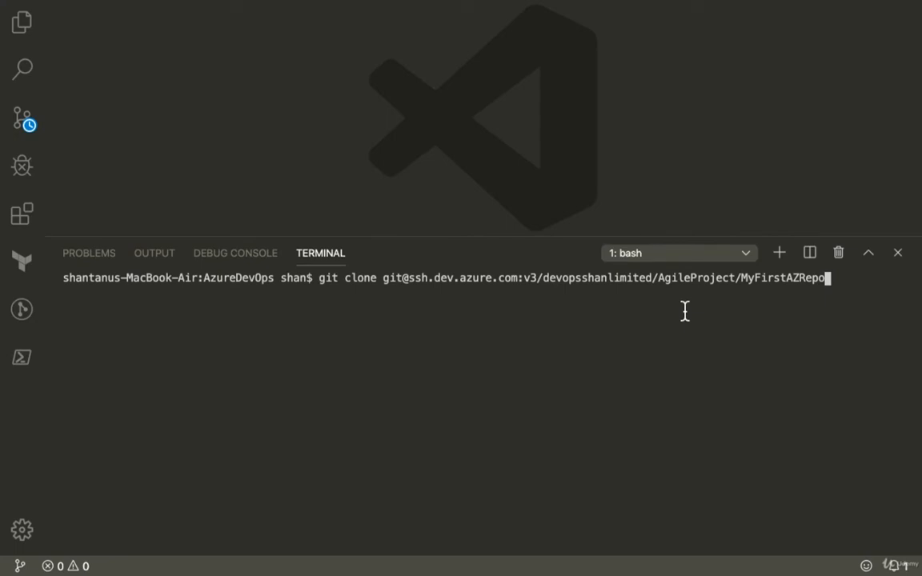
pyautogui.press('Return')
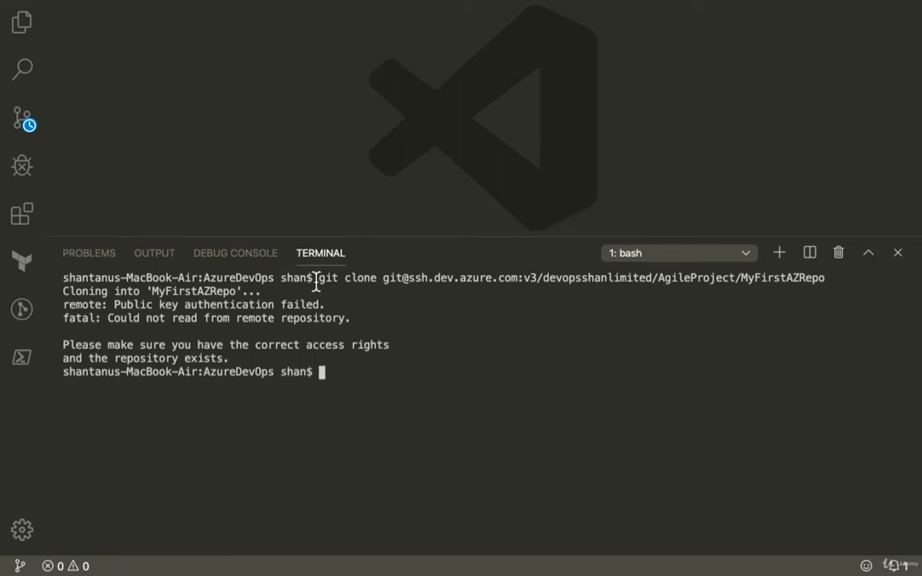
pyautogui.tripleClick(237, 305)
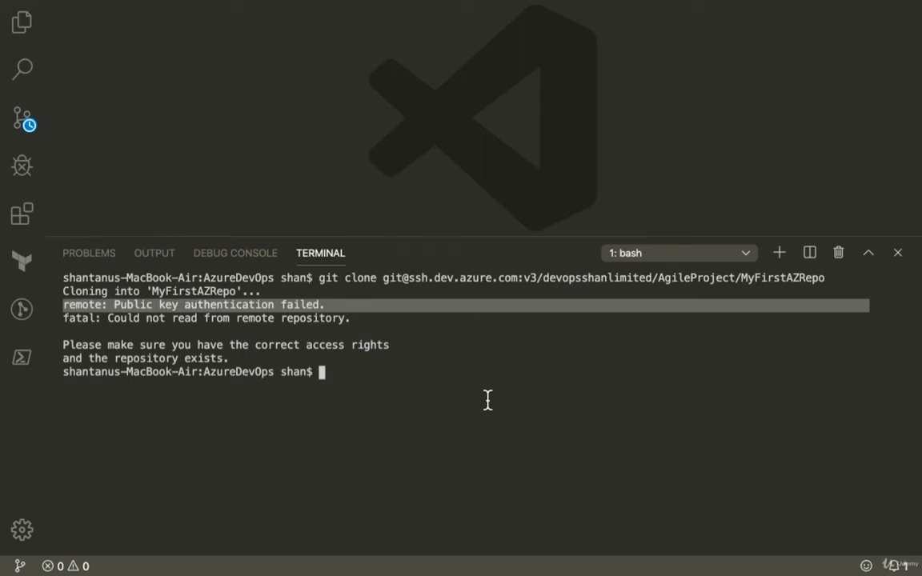
# - Print ~/.ssh/id_rsa.pub in the terminal with cat and copy the complete SSH public key
pyautogui.hotkey('ctrl', 'Left')
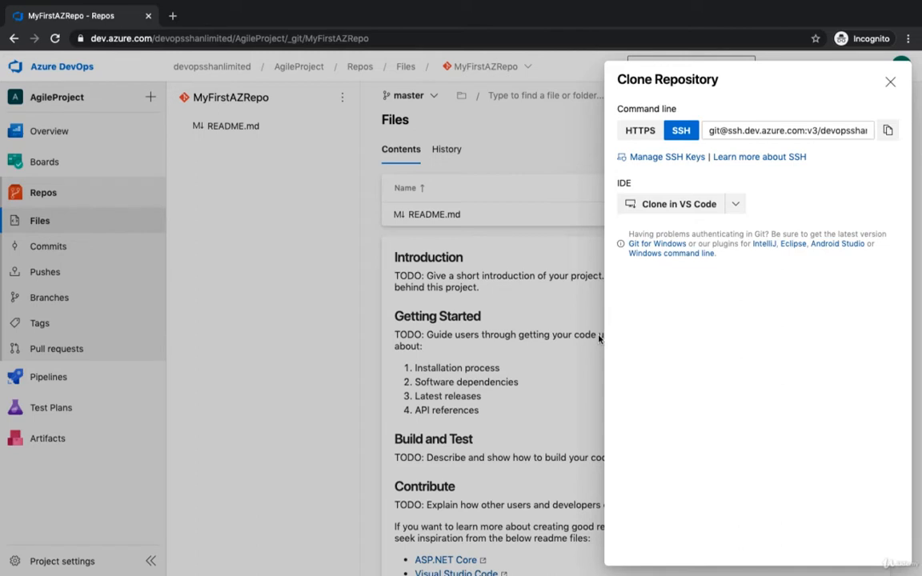
pyautogui.hotkey('ctrl', 'Right')
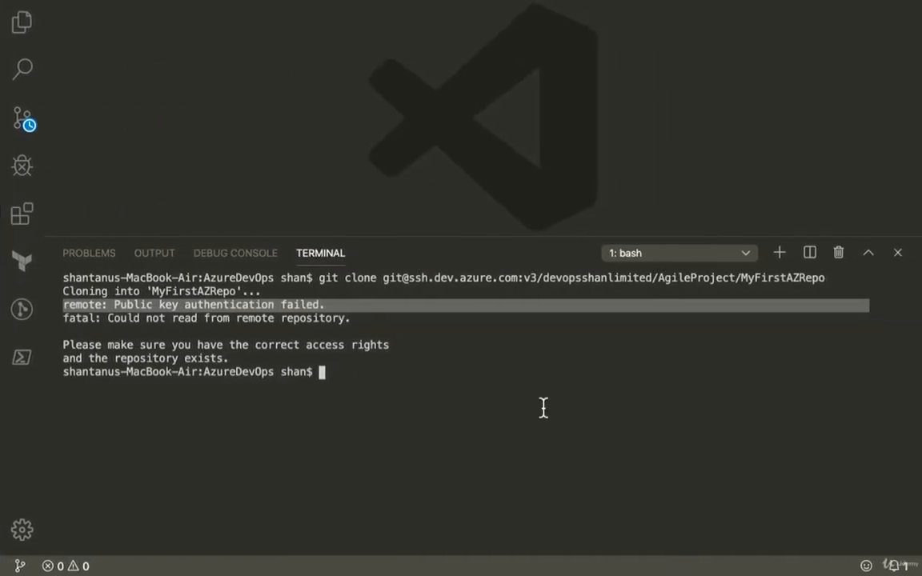
pyautogui.click(543, 408)
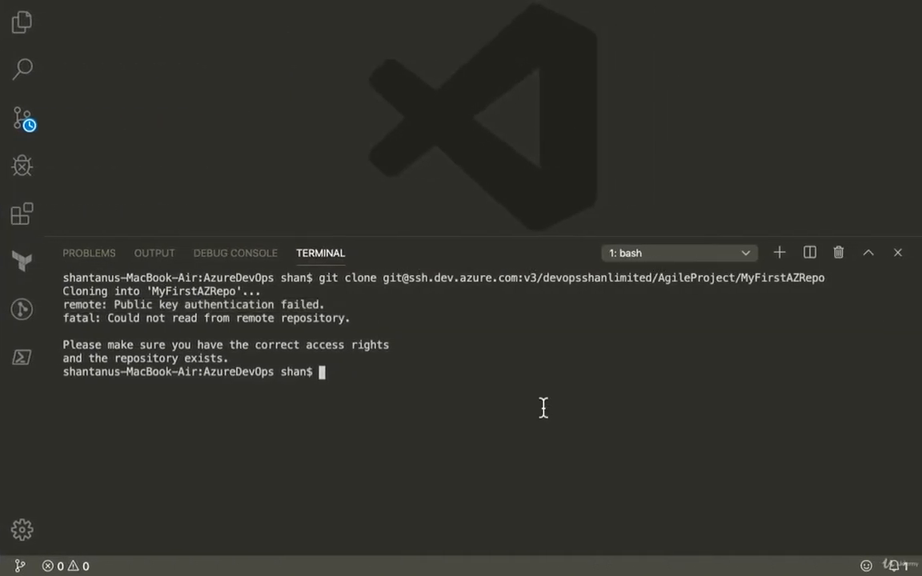
pyautogui.write('cat ~/.s')
pyautogui.press('Tab')
pyautogui.write('id_rsa')
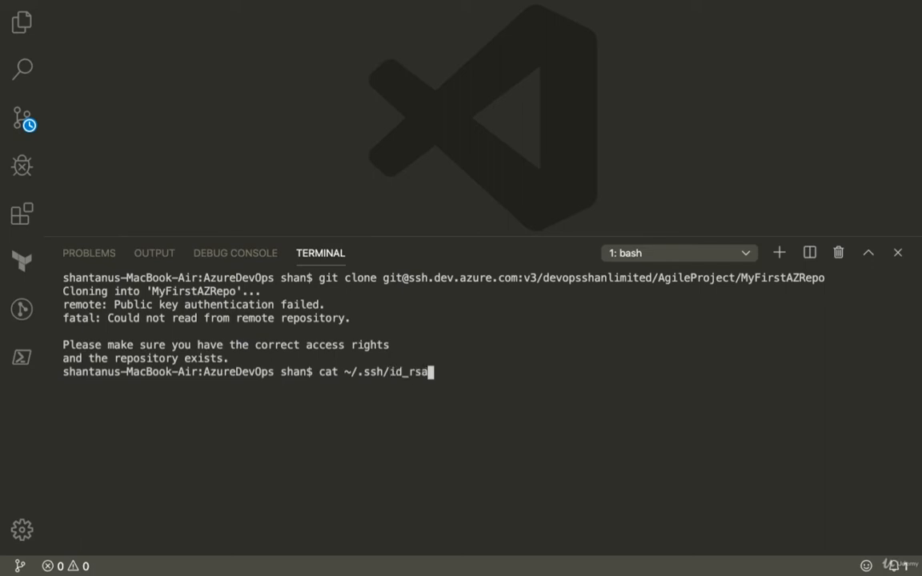
pyautogui.write('.pub')
pyautogui.press('Return')
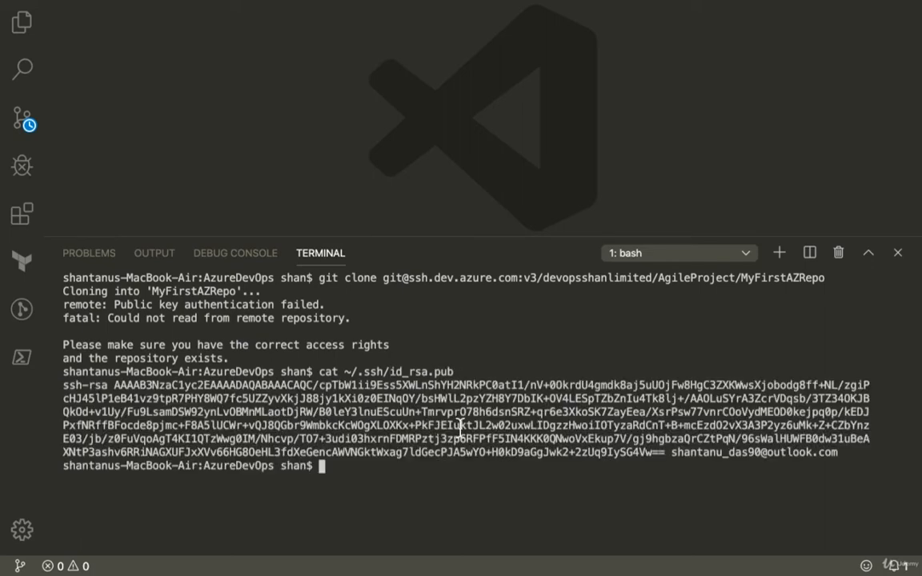
pyautogui.moveTo(839, 453); pyautogui.dragTo(62, 385)
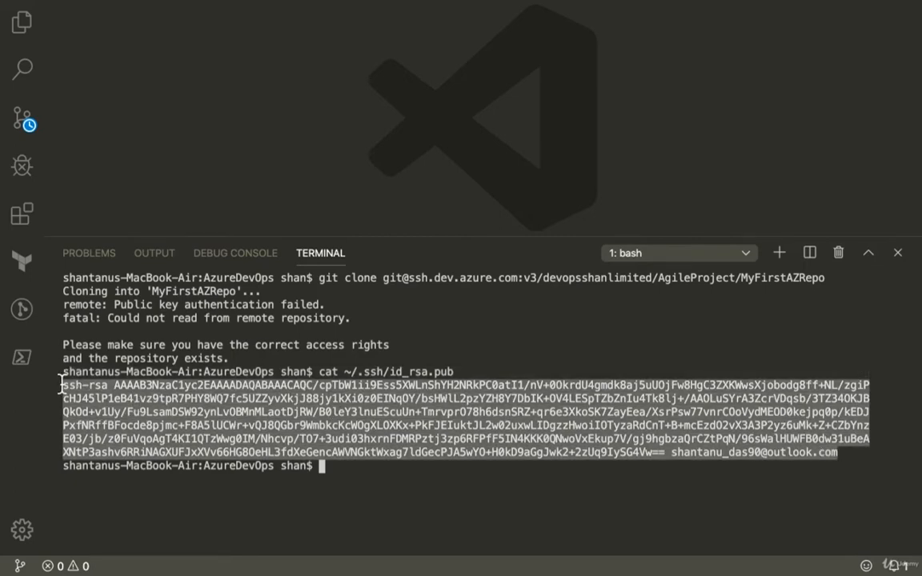
# - Switch to Azure DevOps in the browser and add a new SSH key named ShanMac with the copied public key data
pyautogui.hotkey('ctrl', 'Left')
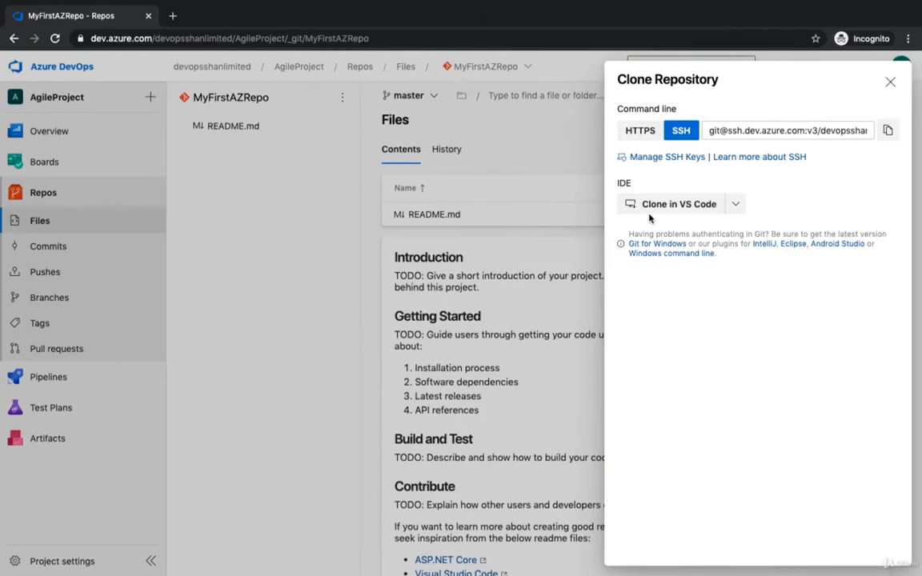
pyautogui.click(670, 158)
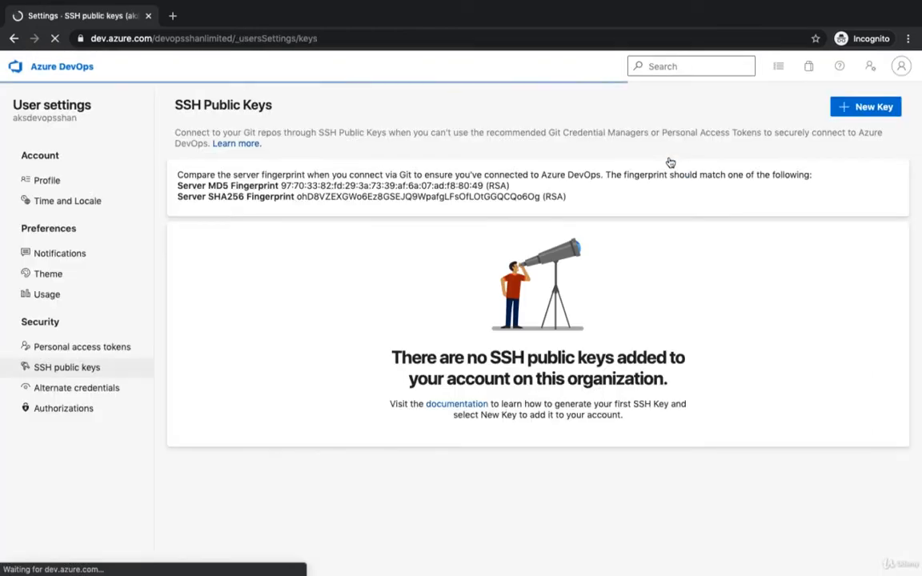
pyautogui.click(877, 109)
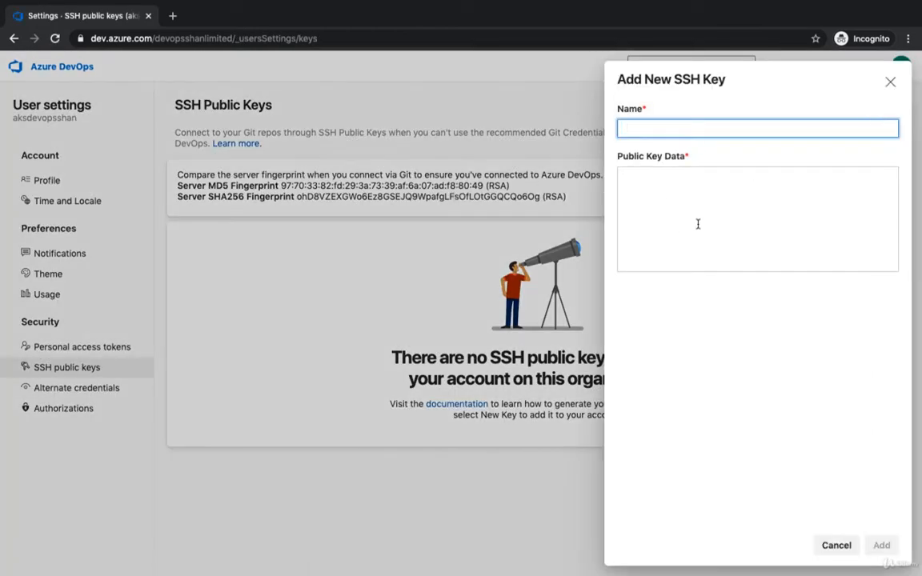
pyautogui.write('ShanMac')
pyautogui.click(706, 235)
pyautogui.press('super+v')
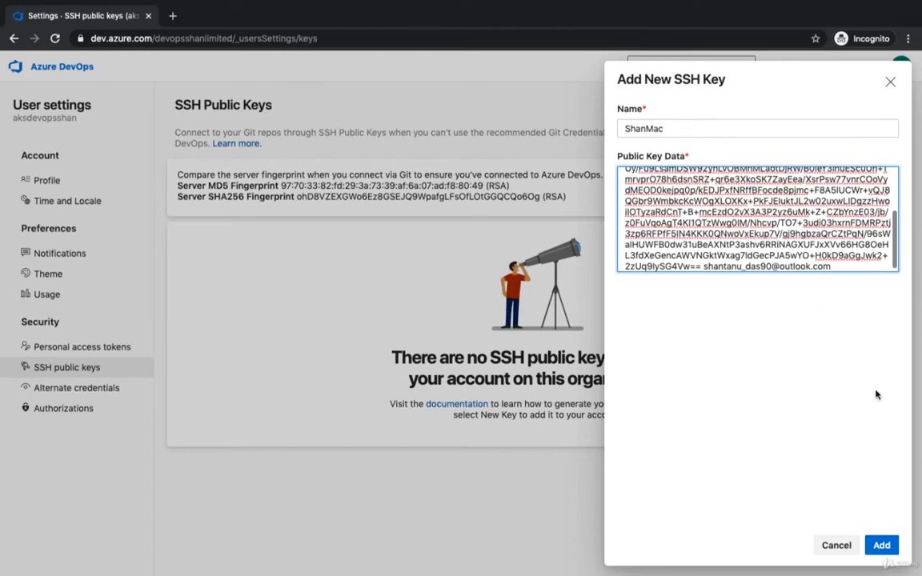
pyautogui.click(882, 546)
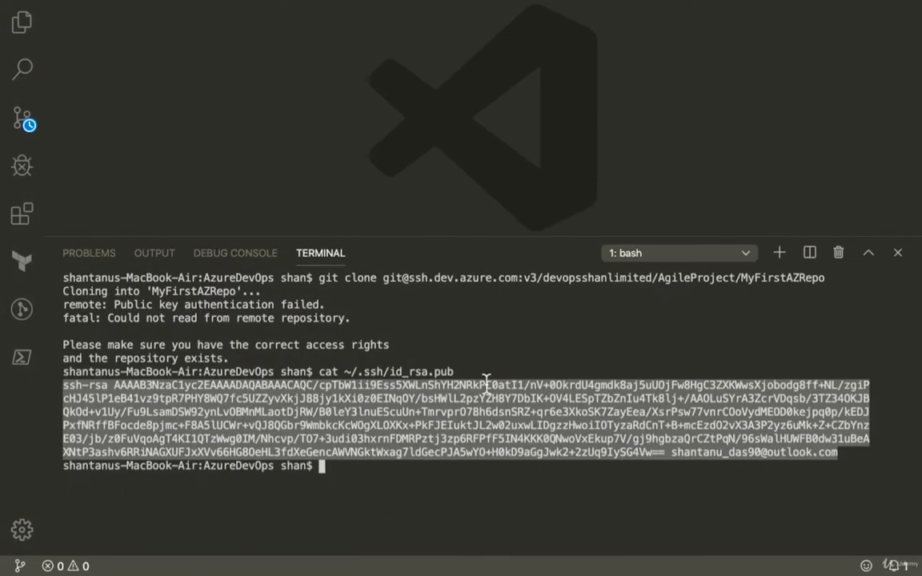
# - Switch to Visual Studio Code and rerun the earlier git clone command for MyFirstAZRepo in the terminal
pyautogui.click(555, 458)
pyautogui.press('Up')
pyautogui.press('Up')
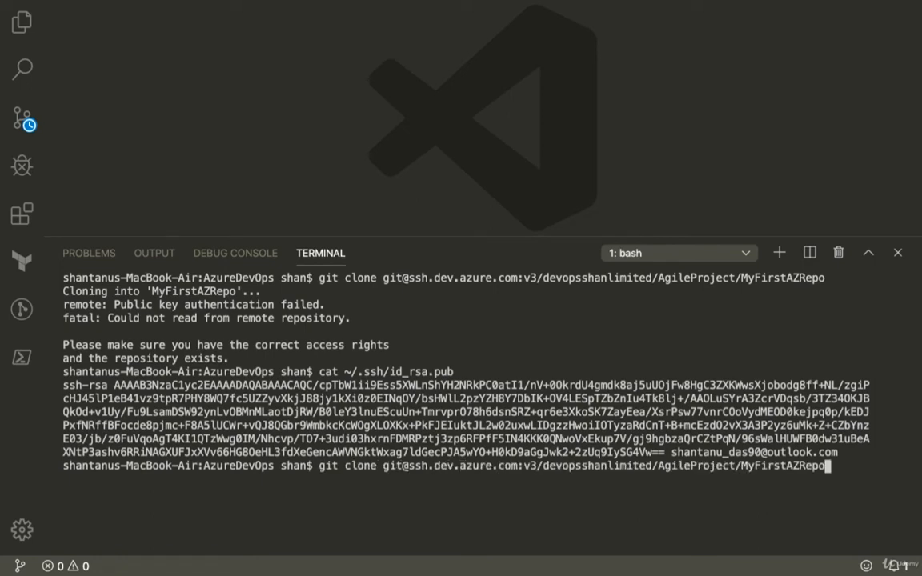
pyautogui.press('Return')
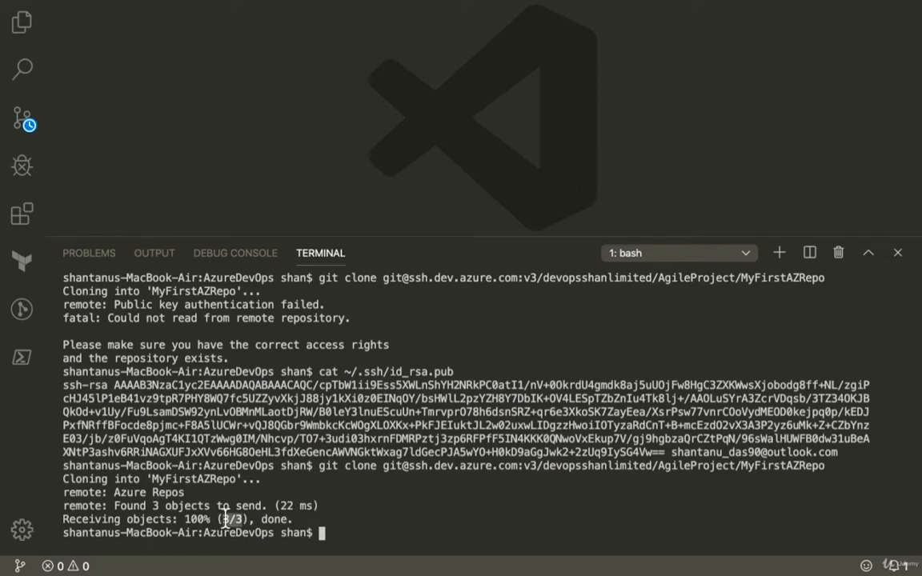
pyautogui.moveTo(185, 519); pyautogui.dragTo(294, 518)
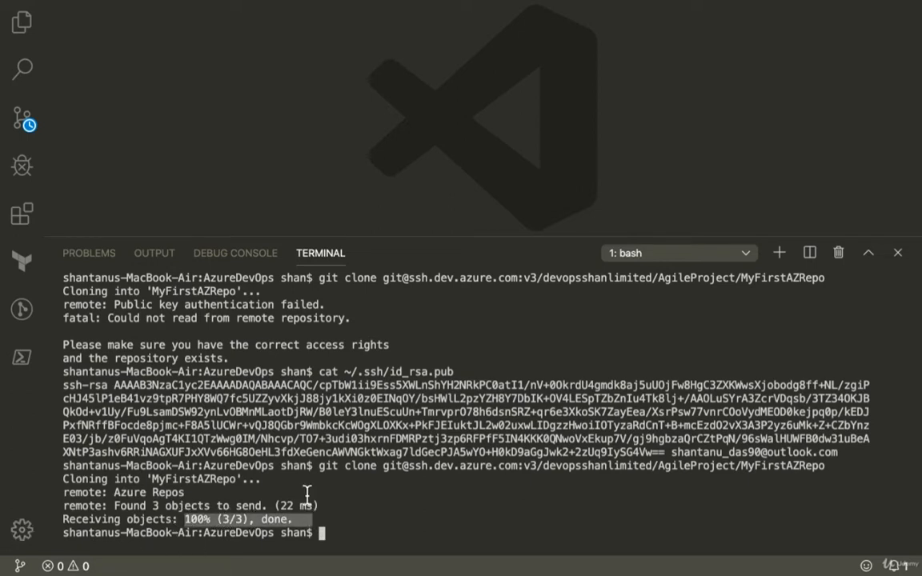
# - Show the file explorer, expand the cloned MyFirstAZRepo folder and open its README.md
pyautogui.click(22, 21)
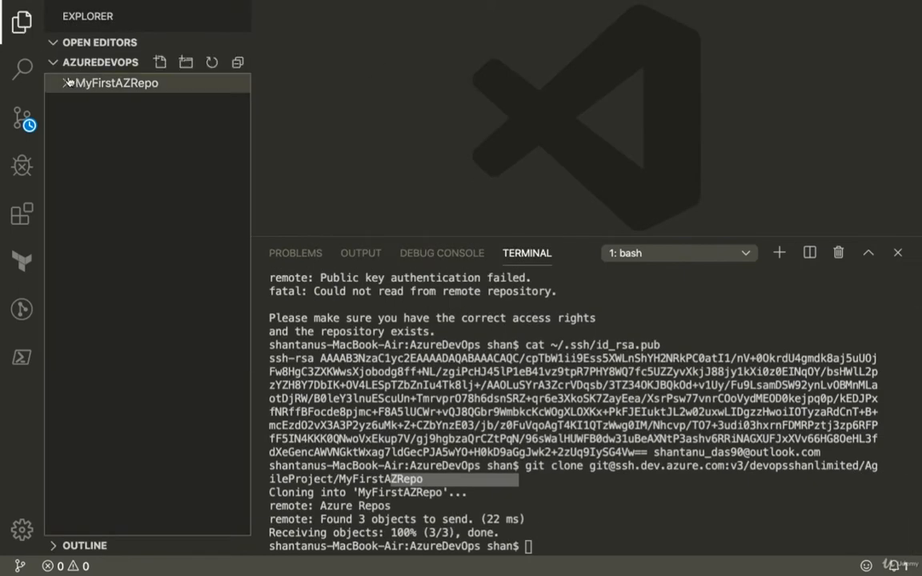
pyautogui.click(68, 83)
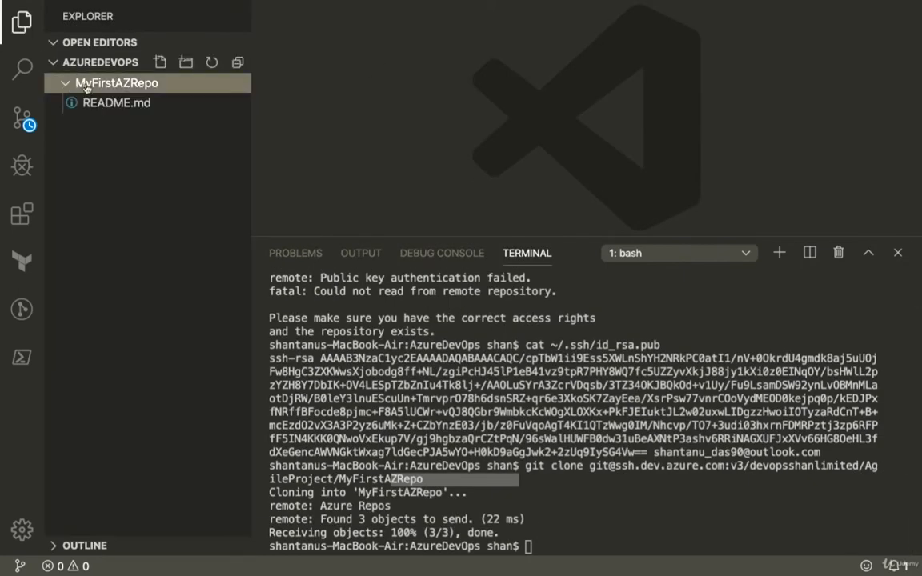
pyautogui.click(141, 107)
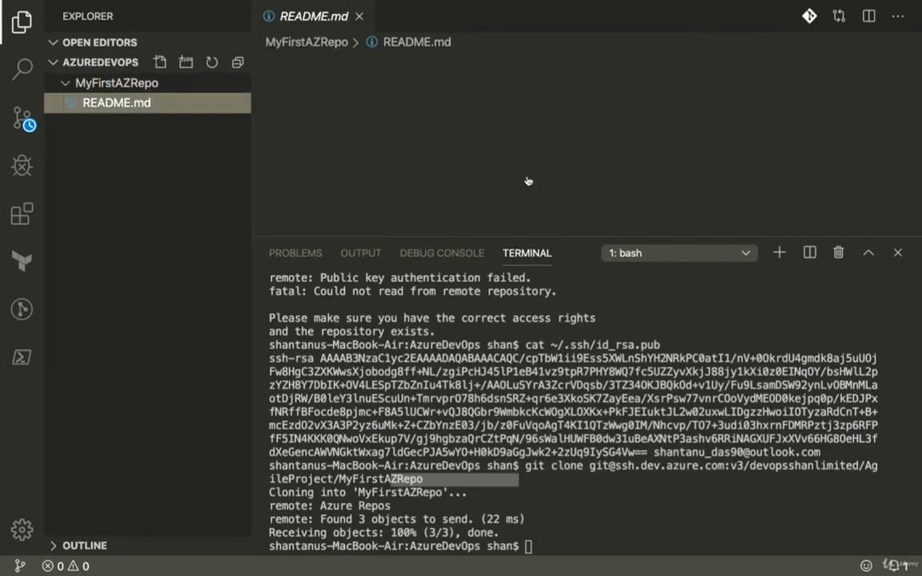
# - Clear the terminal output with the clear command
pyautogui.click(667, 286)
pyautogui.write('clear')
pyautogui.press('Return')
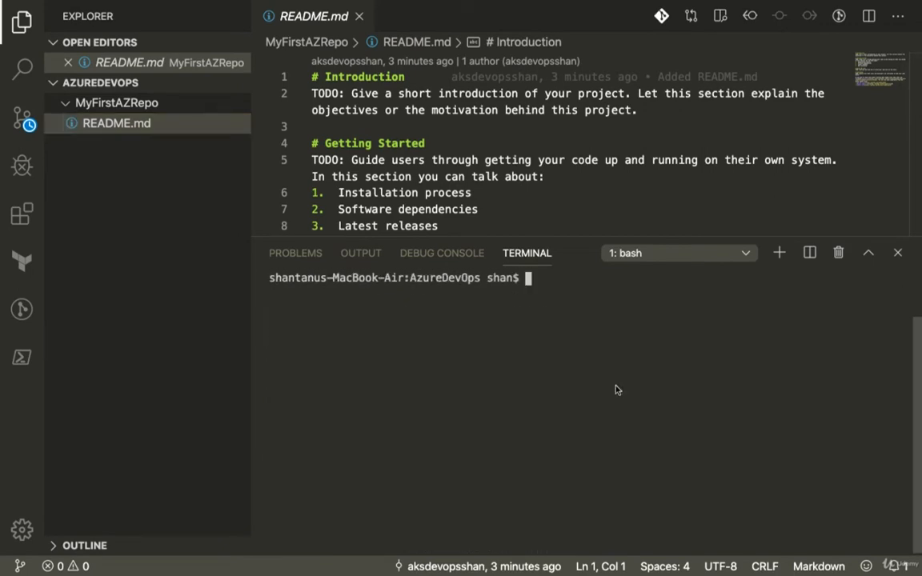
# - Switch to the SSH public keys page in the browser and show the available actions for the ShanMac key
pyautogui.hotkey('ctrl', 'Left')
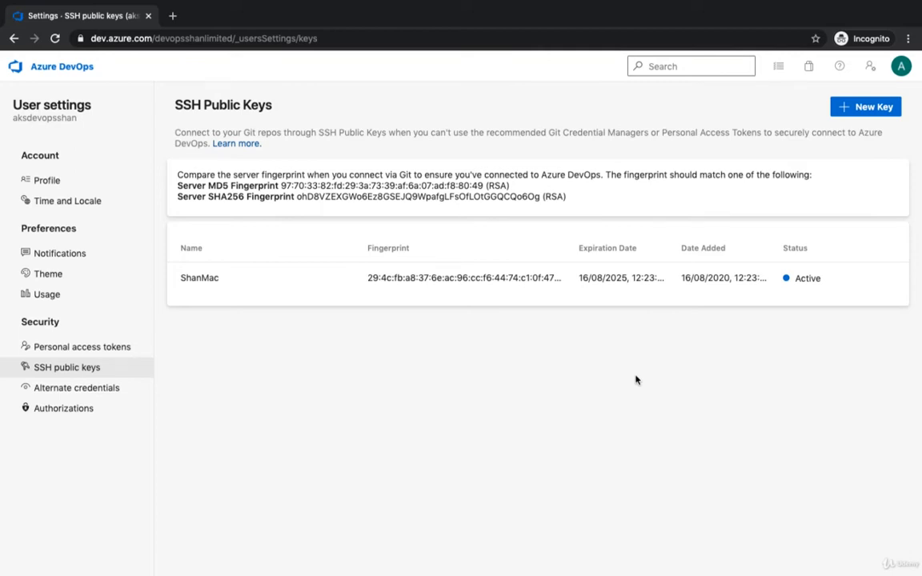
pyautogui.click(892, 282)
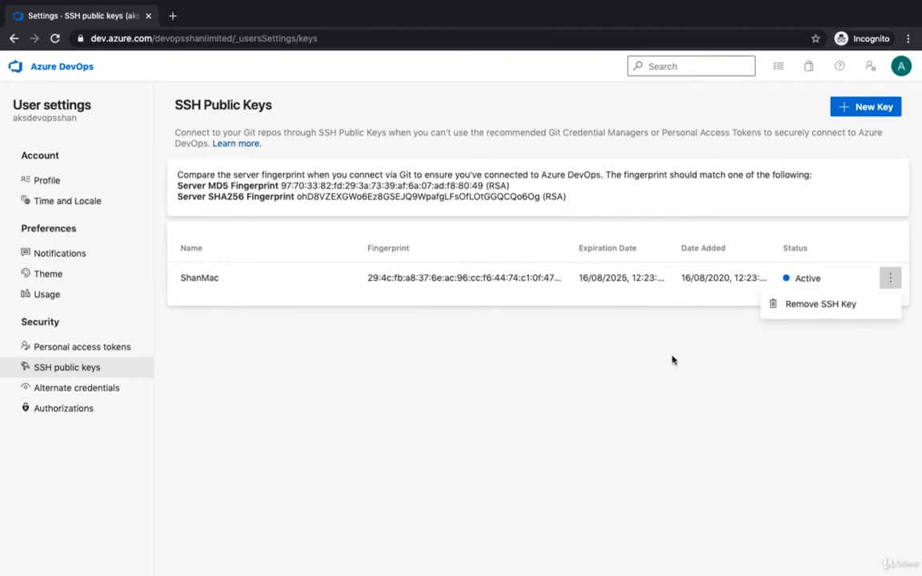
# - Return from the SSH public keys page to the MyFirstAZRepo repository page in the browser
pyautogui.hotkey('ctrl', 'Right')
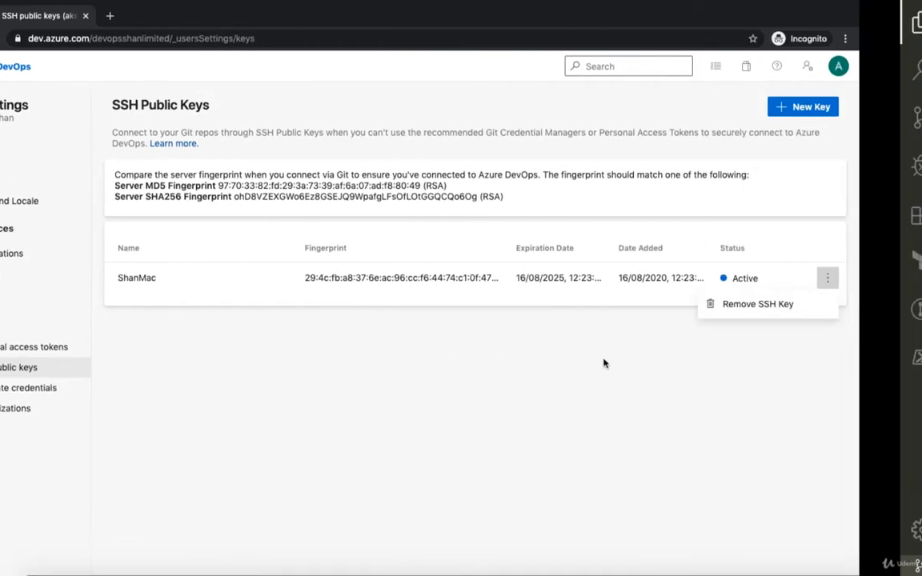
pyautogui.hotkey('ctrl', 'Left')
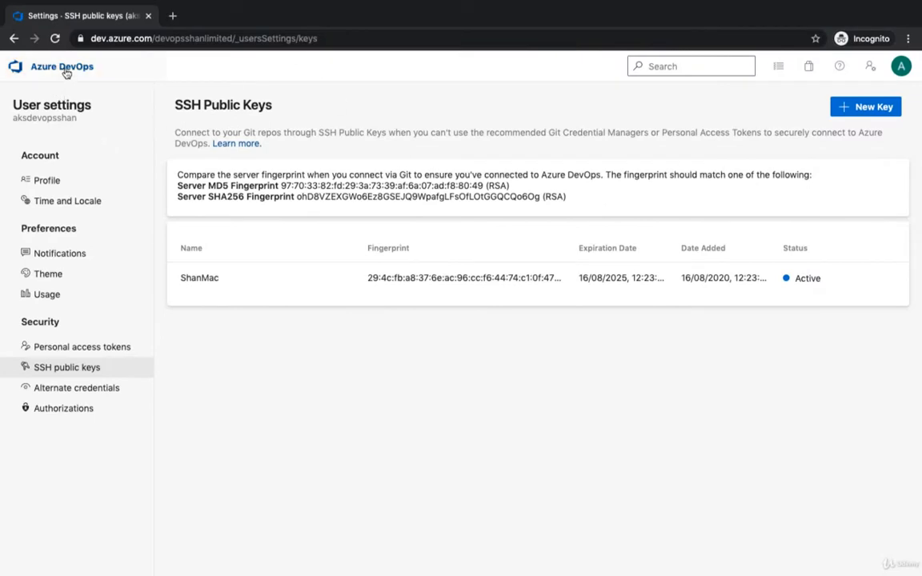
pyautogui.click(12, 39)
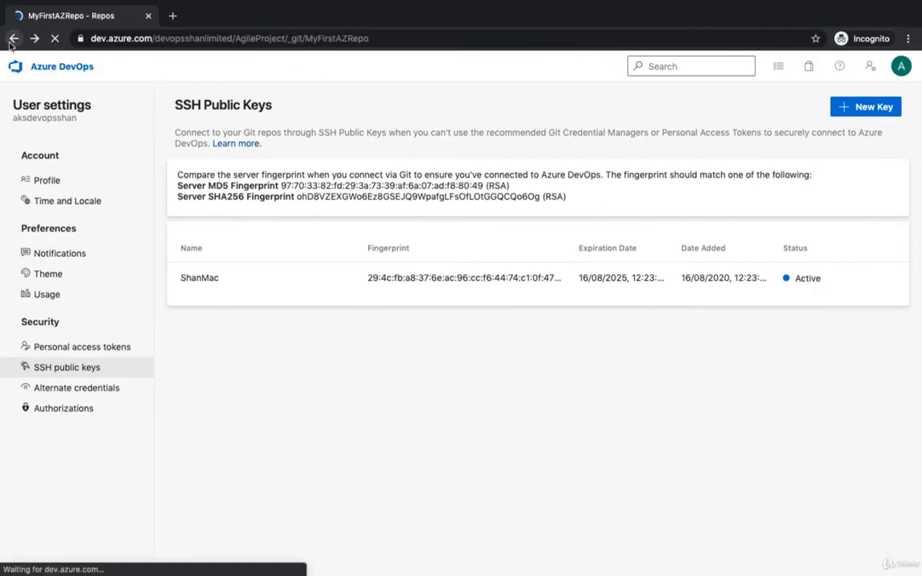
# - Switch to Visual Studio Code, enlarge the editor area above the terminal and review README.md through its last line
pyautogui.hotkey('ctrl', 'Right')
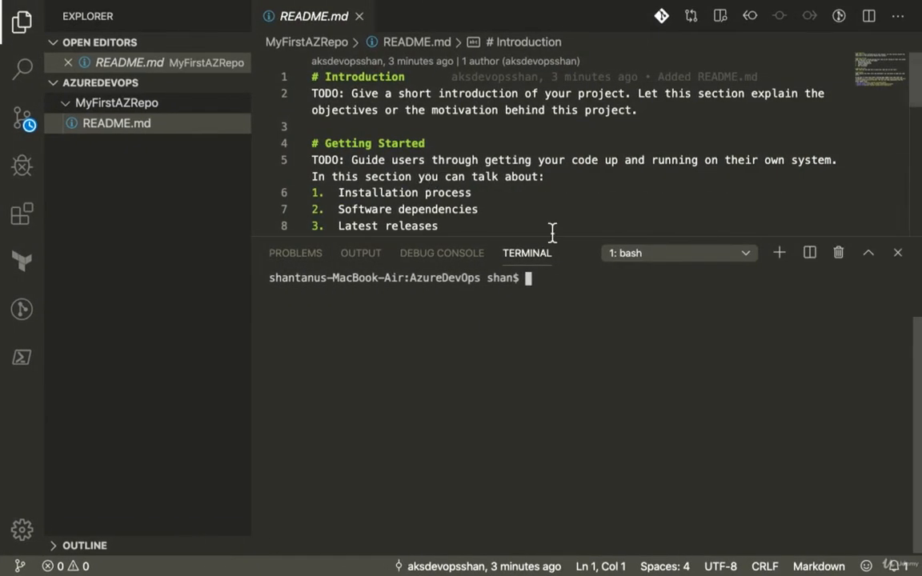
pyautogui.moveTo(550, 236); pyautogui.dragTo(527, 473)
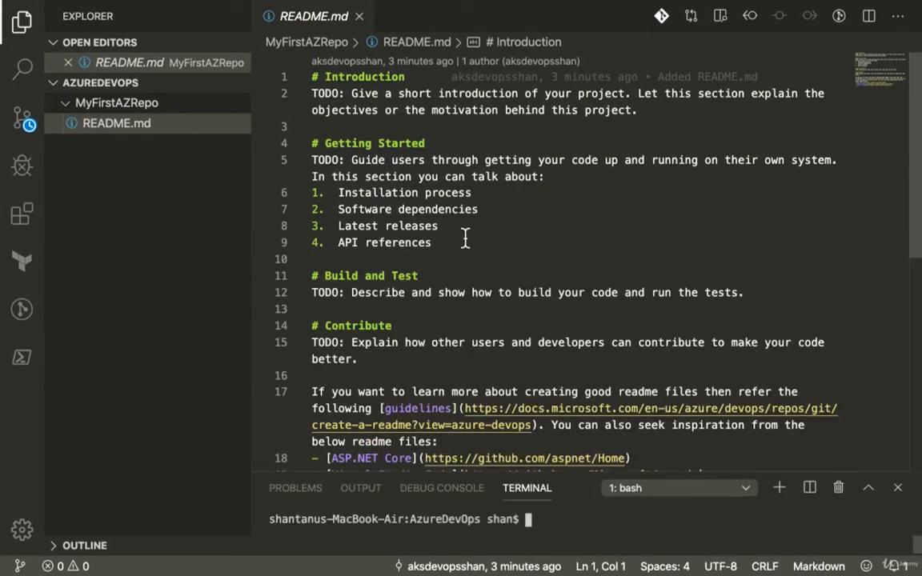
pyautogui.scroll(-8, 512, 317)
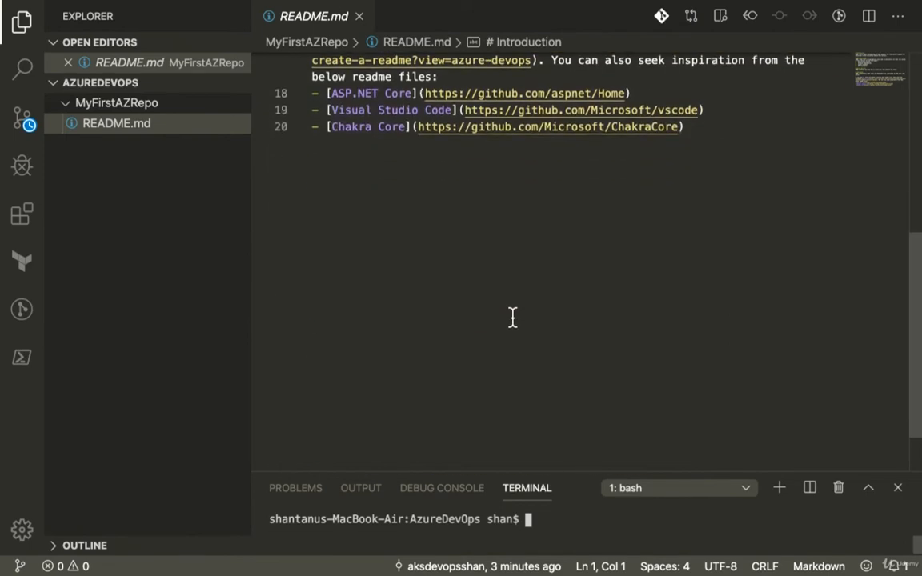
pyautogui.scroll(3, 513, 318)
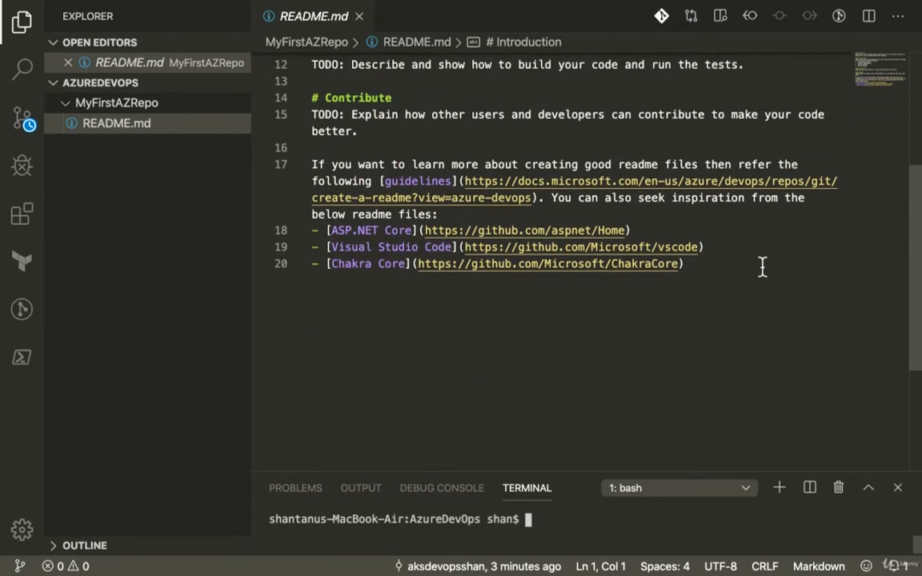
pyautogui.click(732, 272)
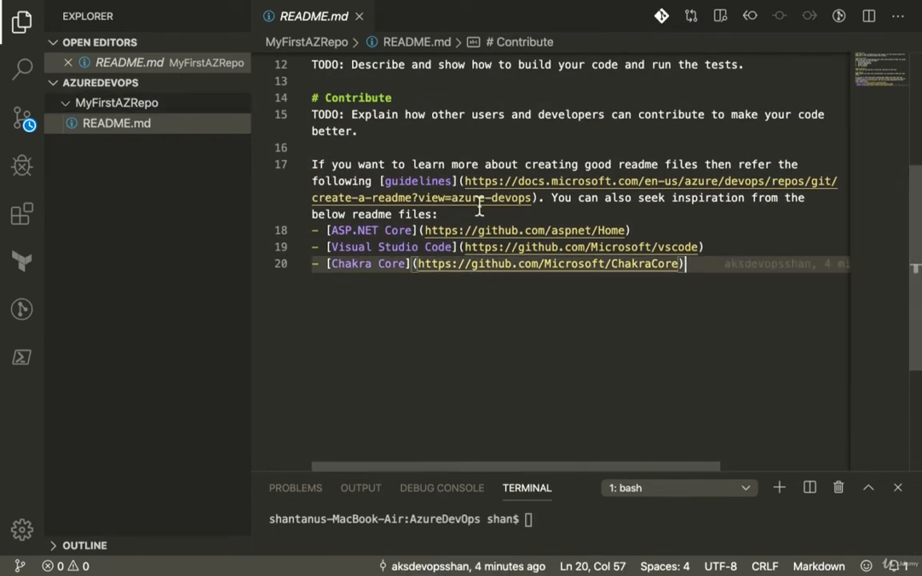
pyautogui.scroll(5, 480, 204)
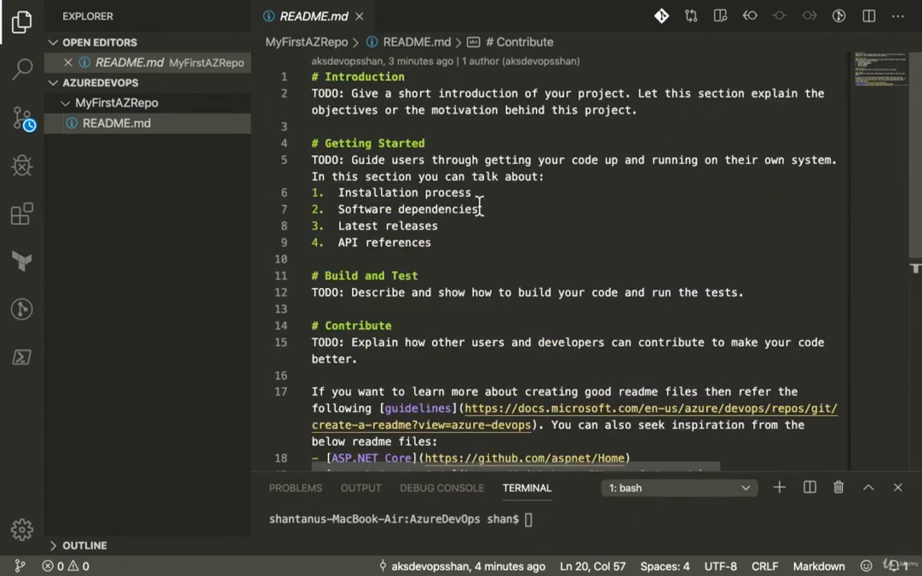
# - Add an "# Integration Test" heading with the line "To be completed" below the Build and Test section of README.md
pyautogui.click(761, 295)
pyautogui.press('Return')
pyautogui.press('Return')
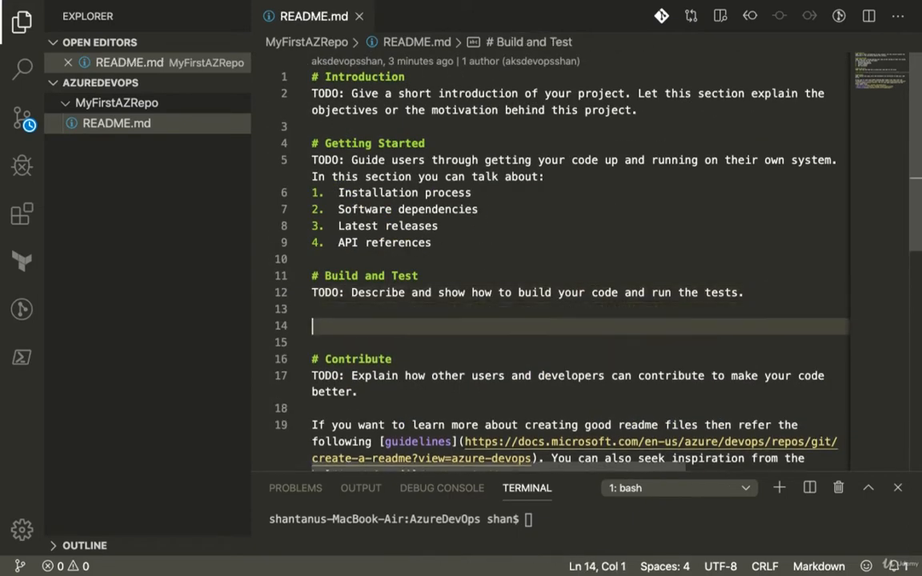
pyautogui.write('# In')
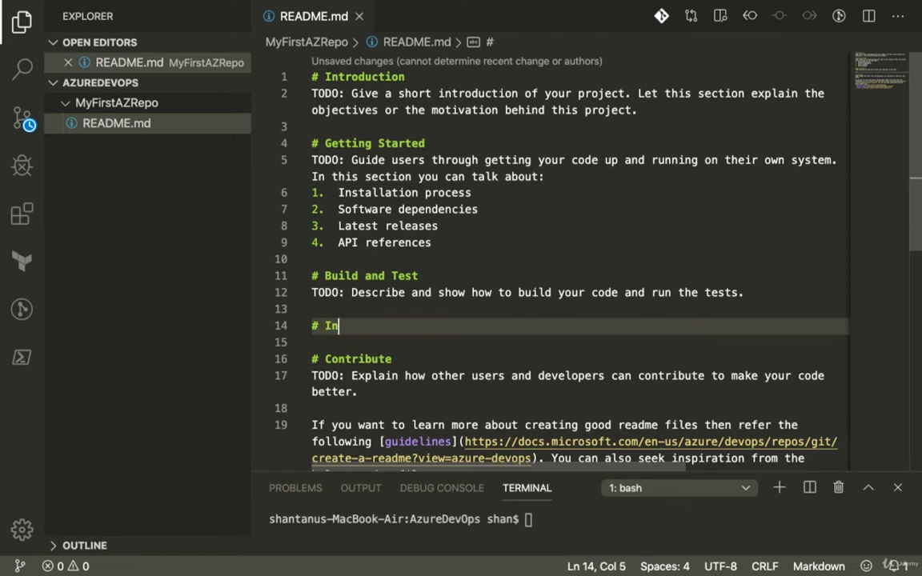
pyautogui.write('tegration')
pyautogui.press('Return')
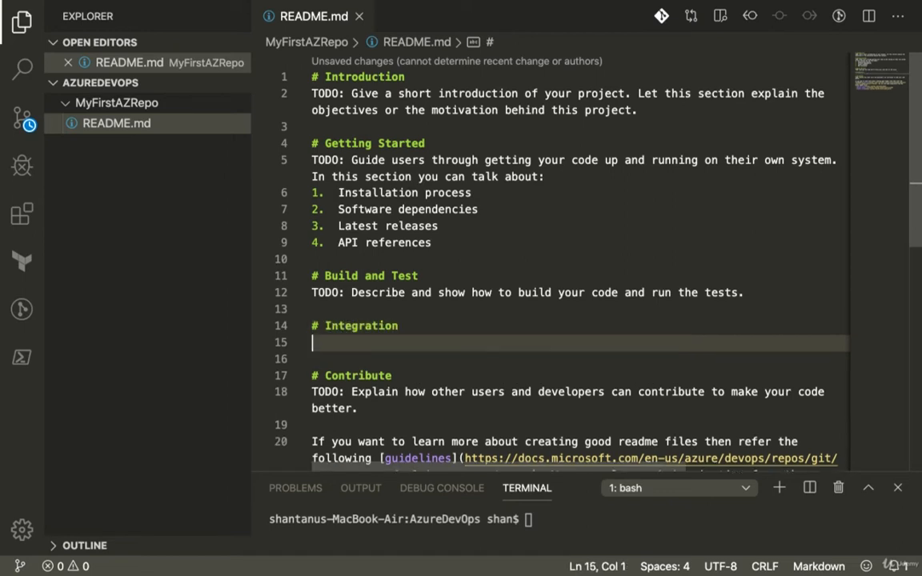
pyautogui.press('BackSpace')
pyautogui.write('Tes')
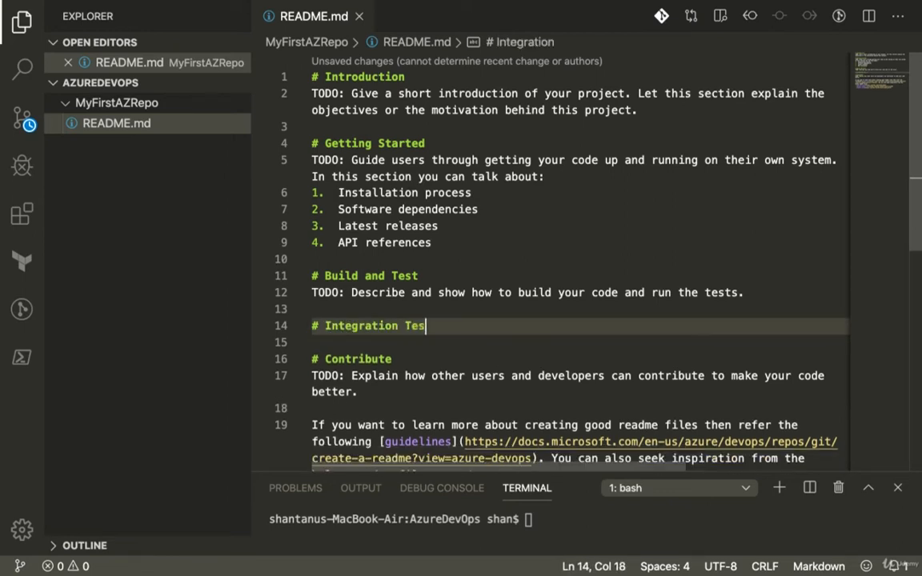
pyautogui.write('t')
pyautogui.press('Return')
pyautogui.write('To ')
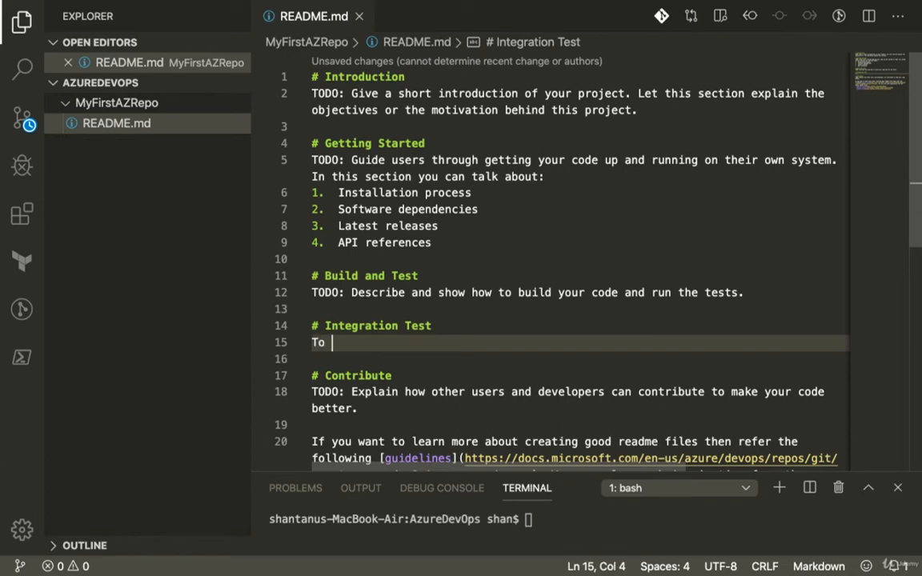
pyautogui.write('be completed')
pyautogui.press('Return')
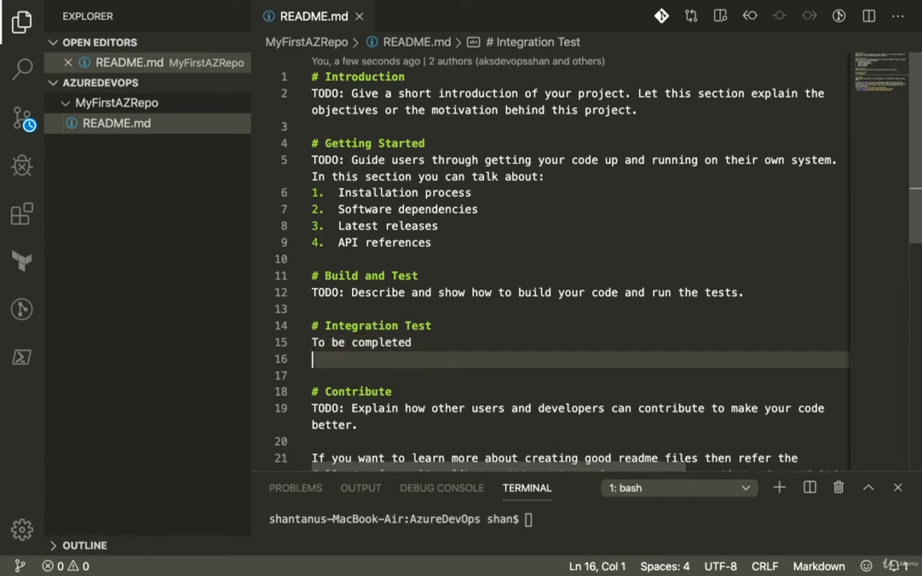
# - Add a "# Unit test" heading with the text "To be completed" before the Contribute section and save README.md
pyautogui.press('Return')
pyautogui.write('# Uni')
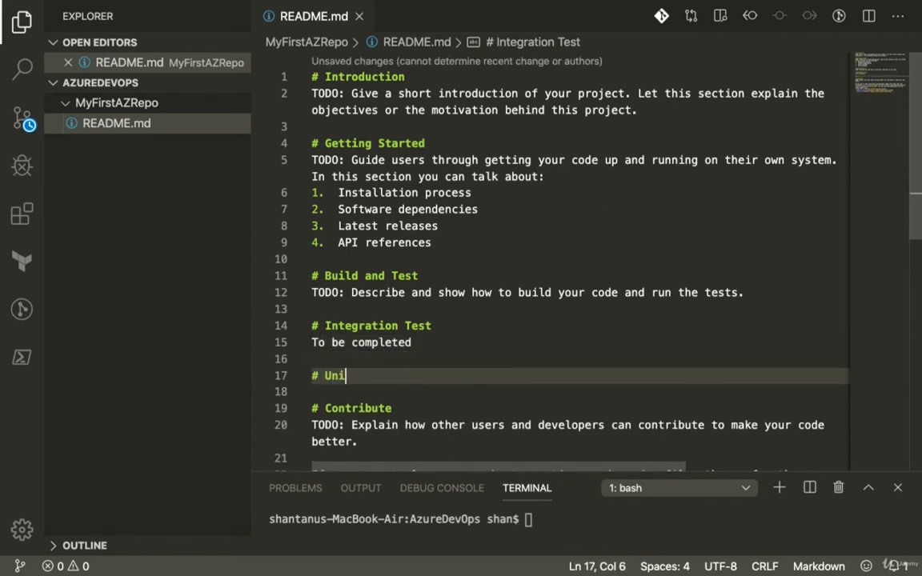
pyautogui.write('t tests')
pyautogui.press('BackSpace')
pyautogui.press('BackSpace')
pyautogui.press('BackSpace')
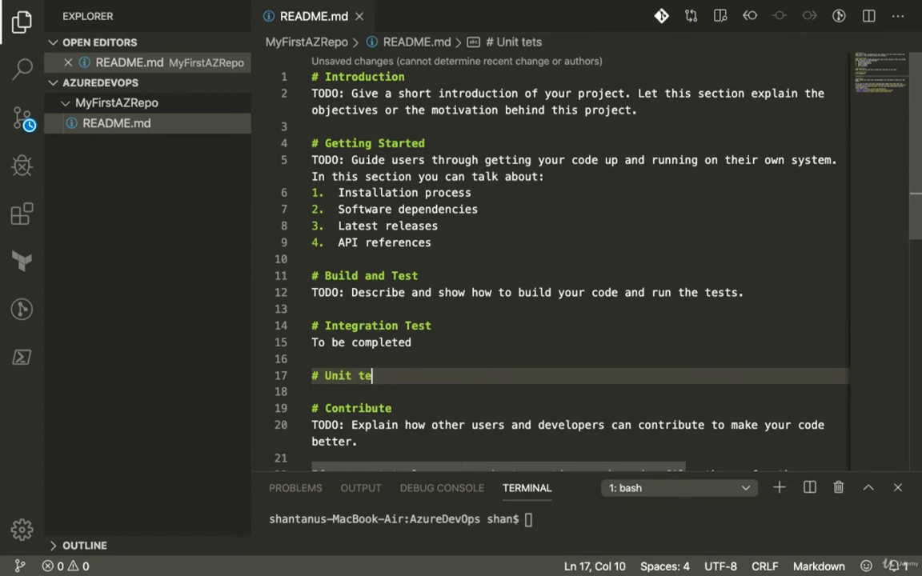
pyautogui.write('st')
pyautogui.press('Return')
pyautogui.press('Return')
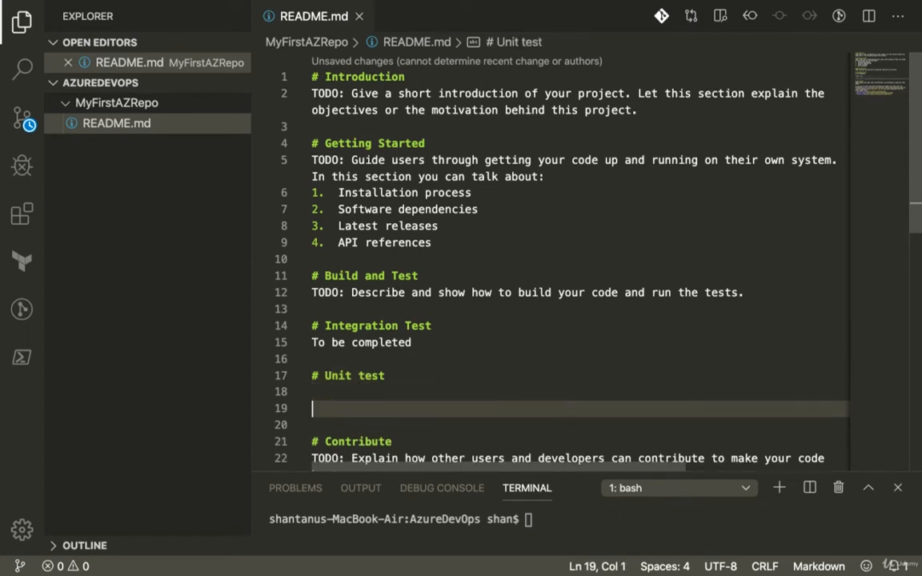
pyautogui.write('To be complete')
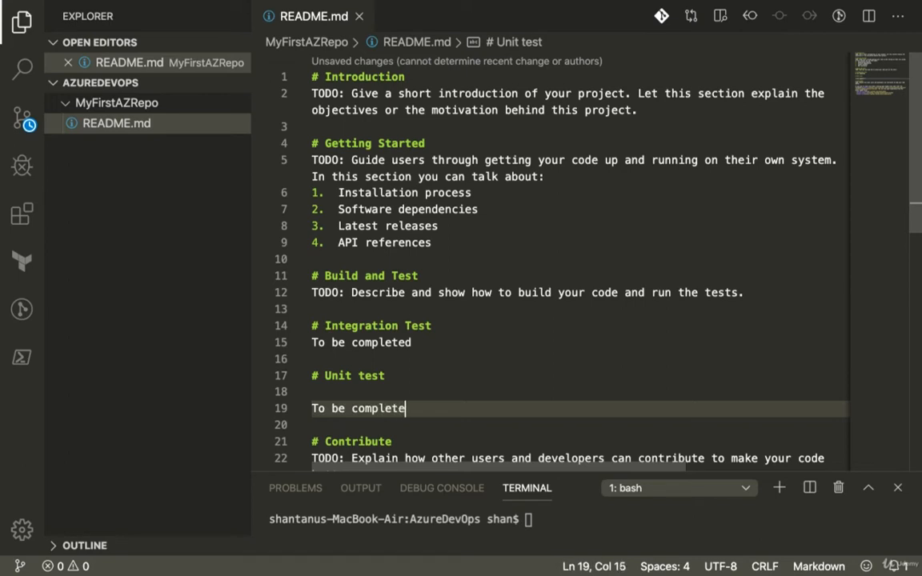
pyautogui.write('d')
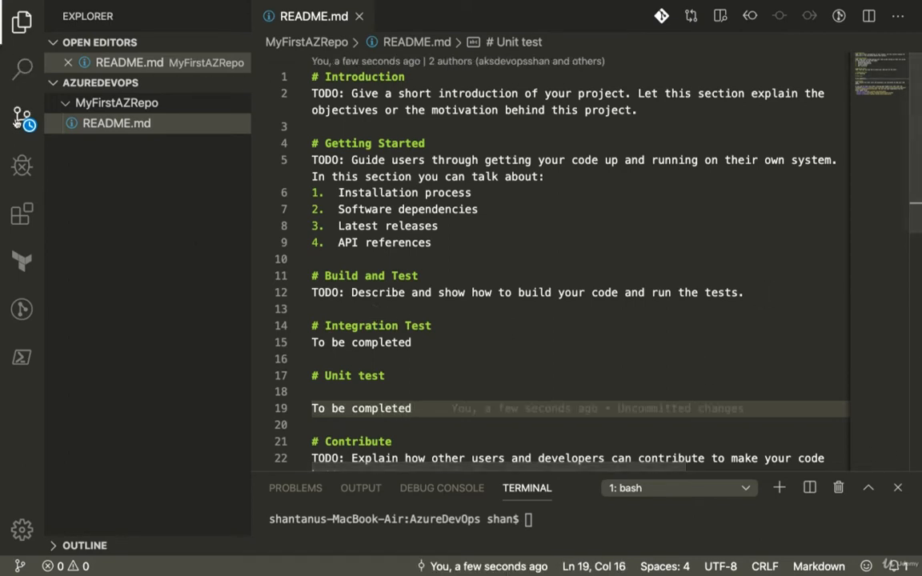
# - Show the source control changes and enlarge the terminal area for entering commands
pyautogui.click(22, 118)
pyautogui.click(63, 79)
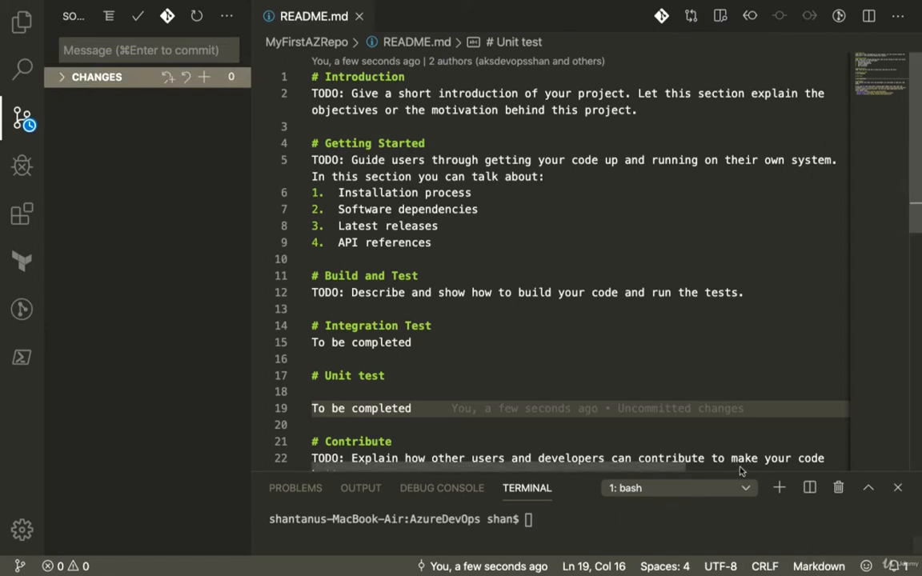
pyautogui.moveTo(740, 470); pyautogui.dragTo(721, 389)
pyautogui.click(634, 523)
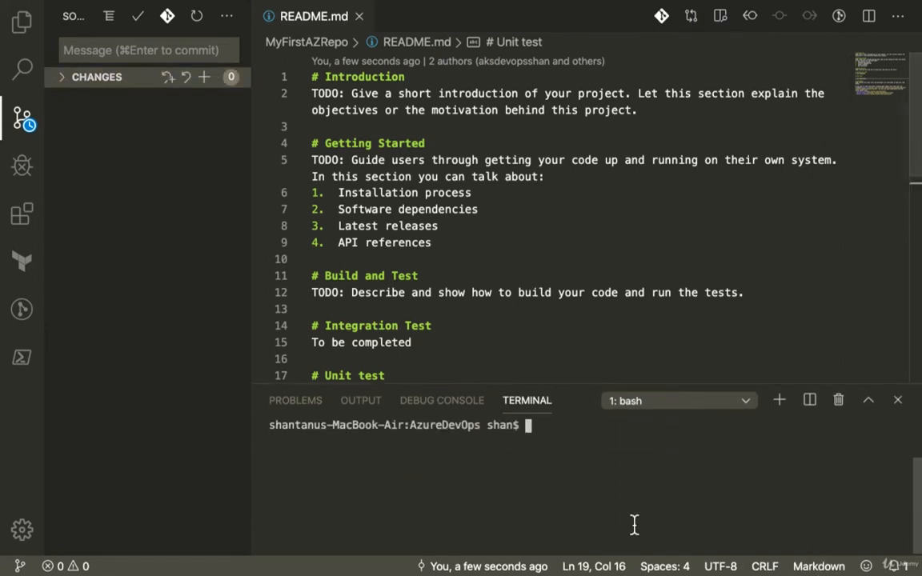
# - List the AzureDevOps folder's contents in the terminal and change into the MyFirstAZRepo directory
pyautogui.write('ls')
pyautogui.press('Return')
pyautogui.write('cd')
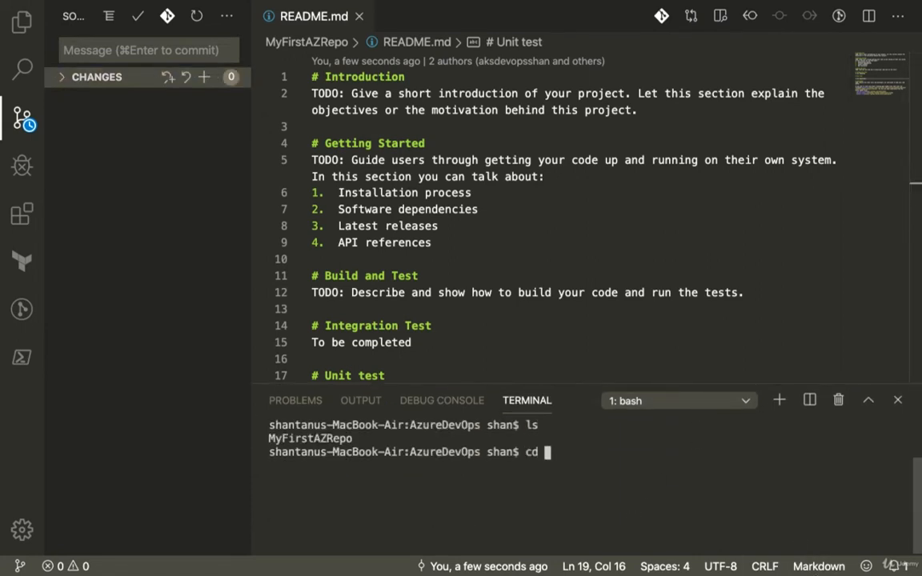
pyautogui.write(' MyFirstAZRepo/')
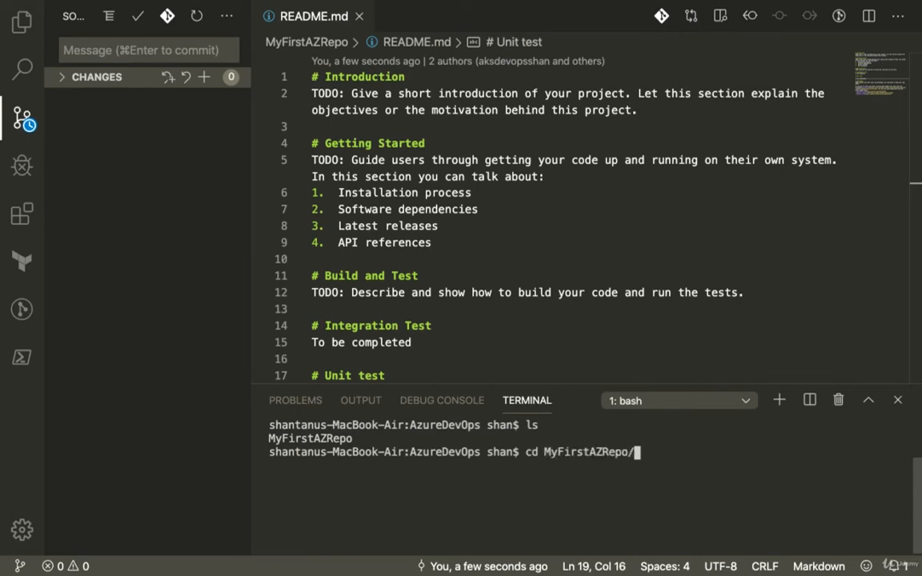
pyautogui.press('Return')
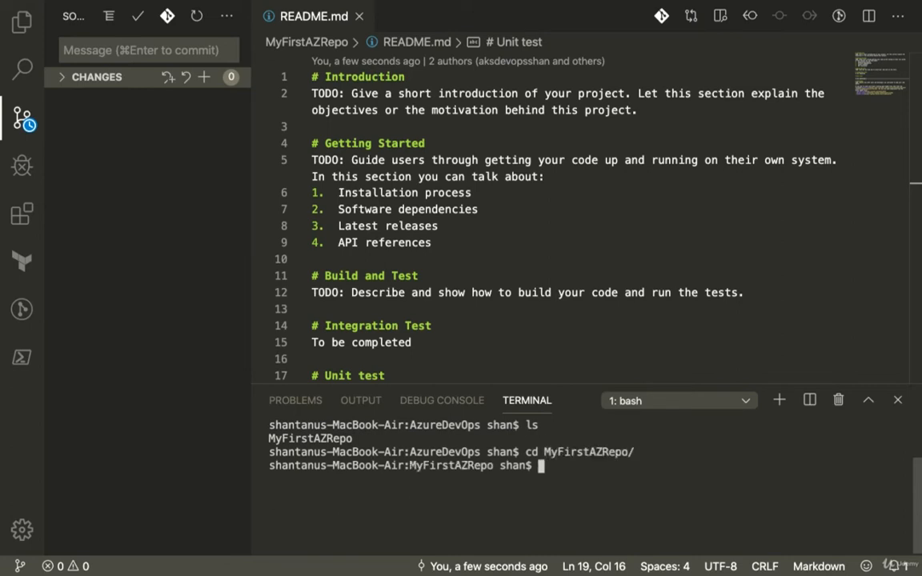
# - List the files in MyFirstAZRepo and check the repository's state with git status
pyautogui.write('ls')
pyautogui.press('Return')
pyautogui.write('git sta')
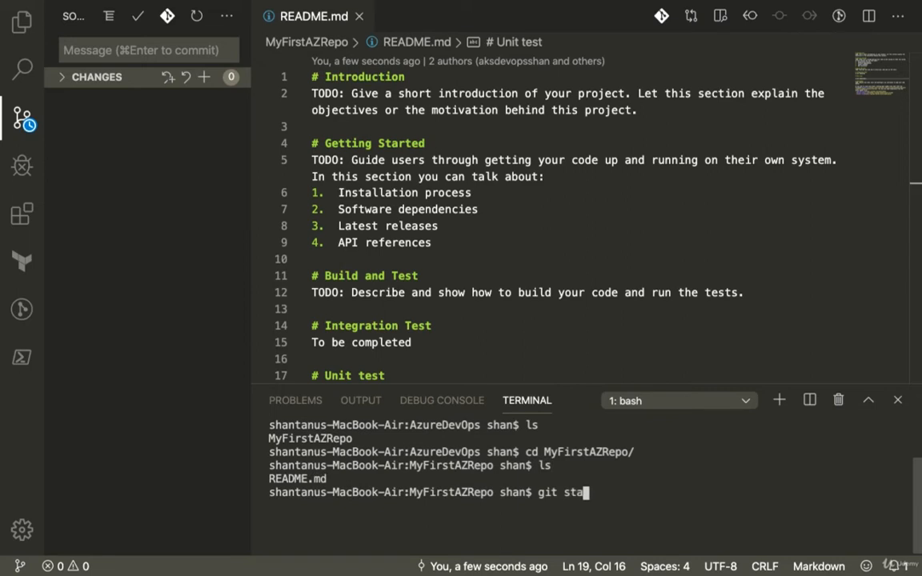
pyautogui.write('tus')
pyautogui.press('Return')
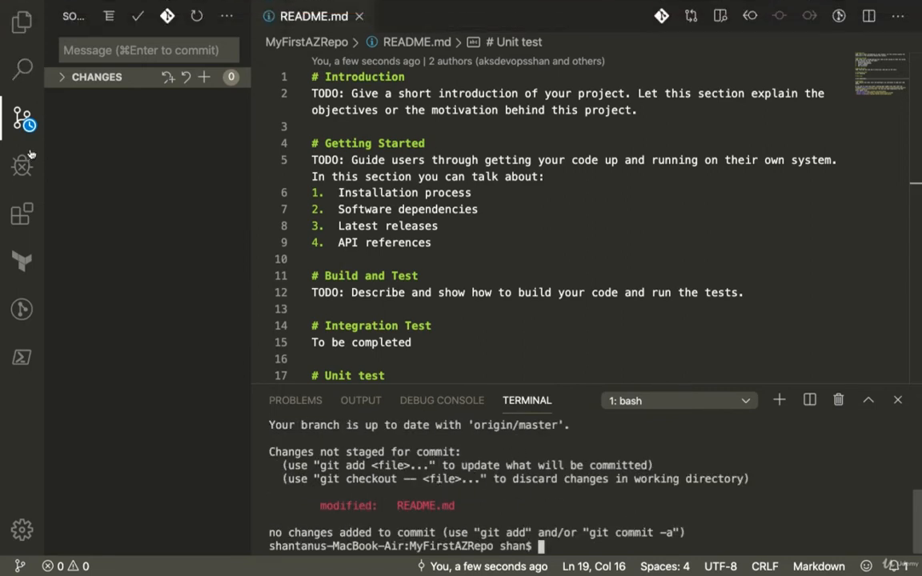
# - Recheck the file explorer and source control changes, and clear the terminal output
pyautogui.click(18, 29)
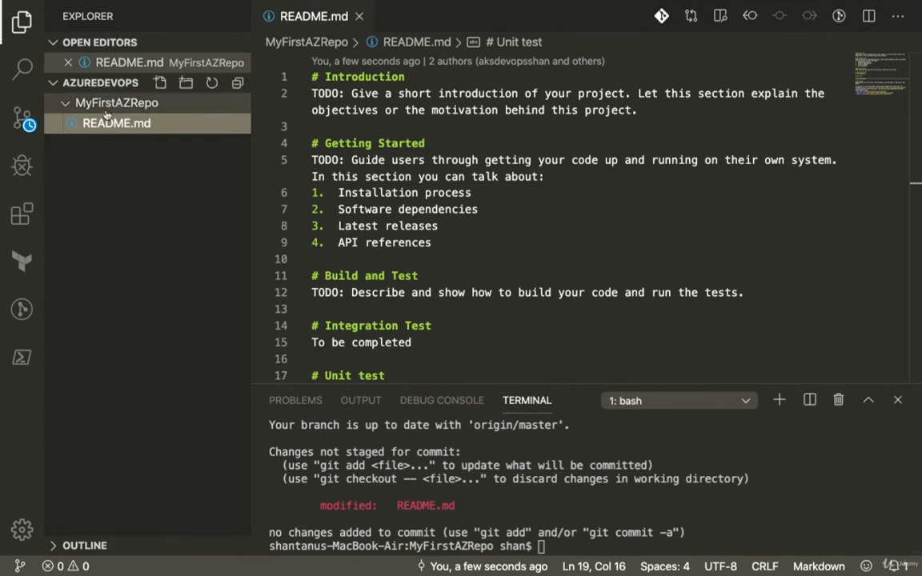
pyautogui.click(26, 120)
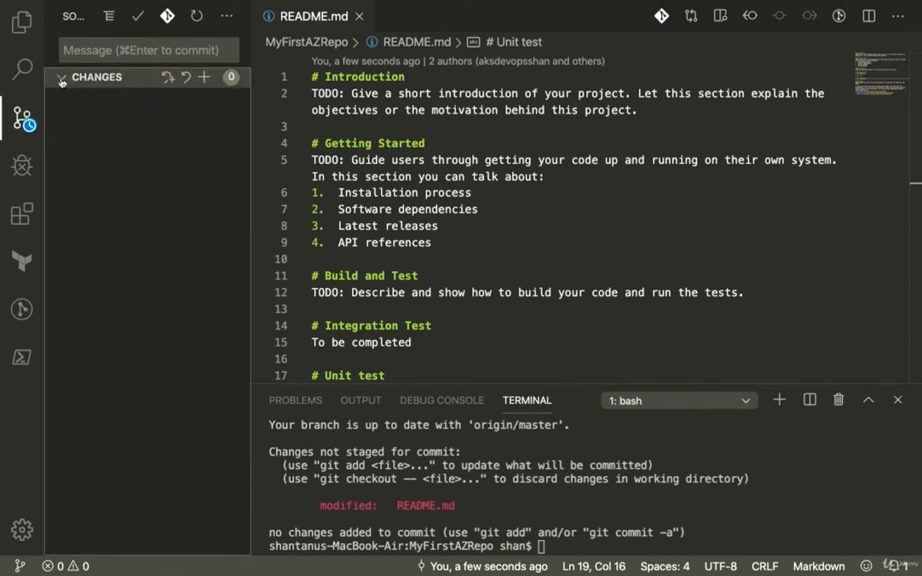
pyautogui.click(621, 498)
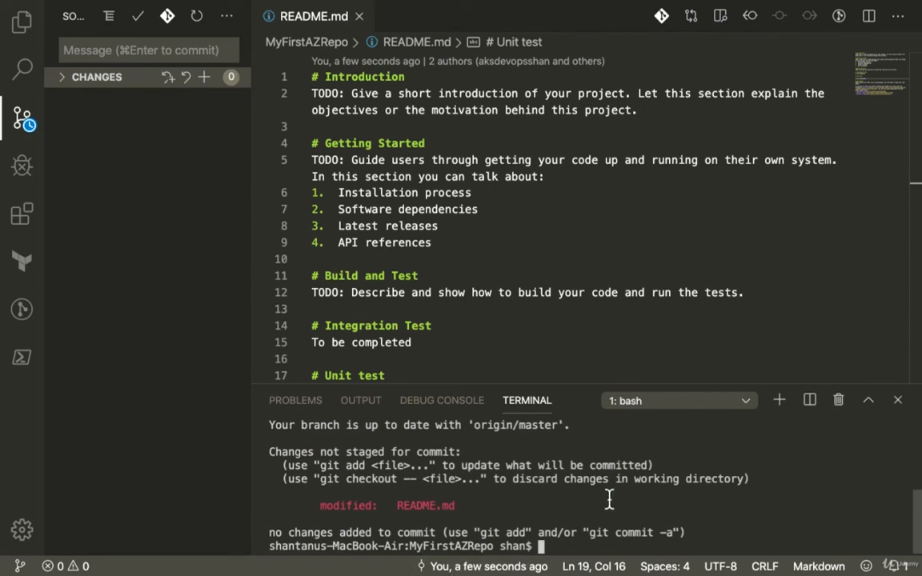
pyautogui.write('g')
pyautogui.write('le')
pyautogui.write('ar')
pyautogui.press('Return')
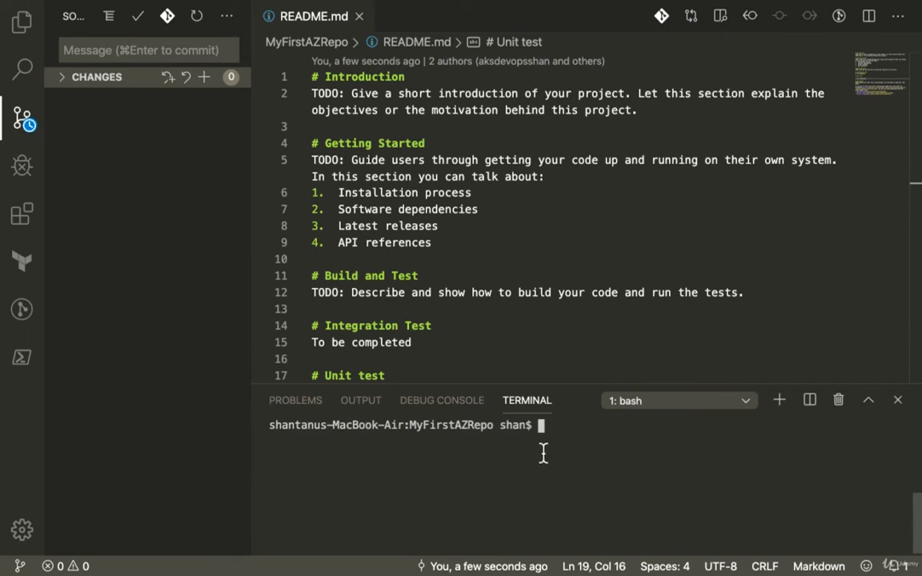
# - List the local branches with git branch, and all branches including remote ones with git branch -a
pyautogui.write('git branch')
pyautogui.press('Return')
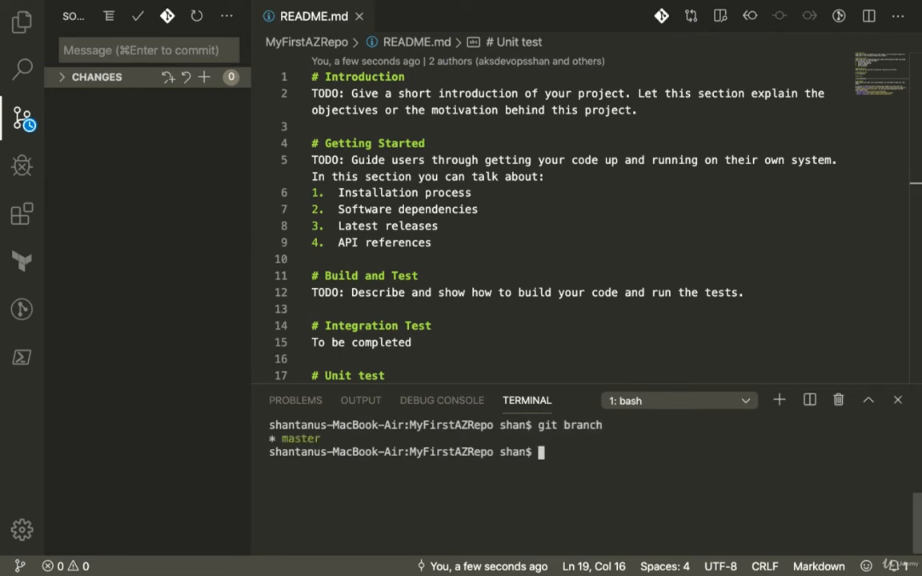
pyautogui.press('Up')
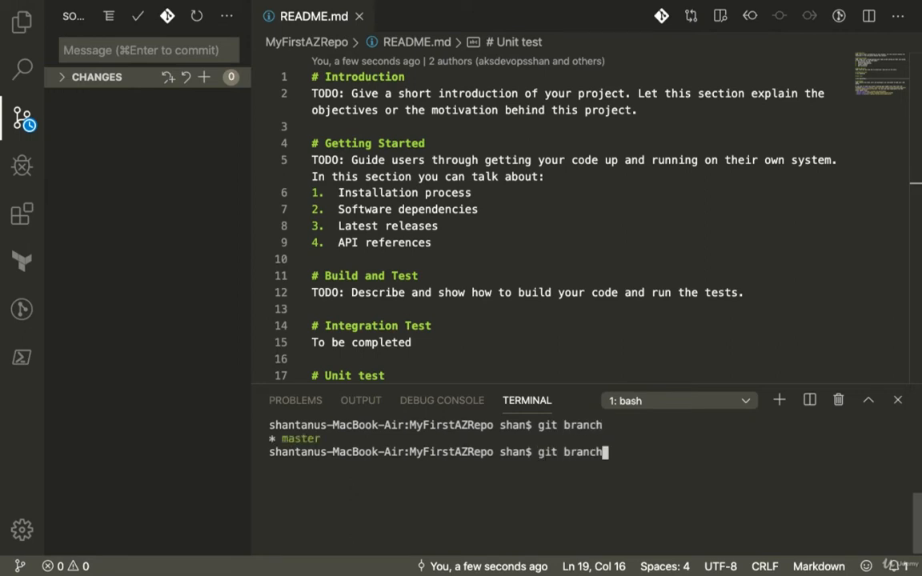
pyautogui.write('-a')
pyautogui.press('Return')
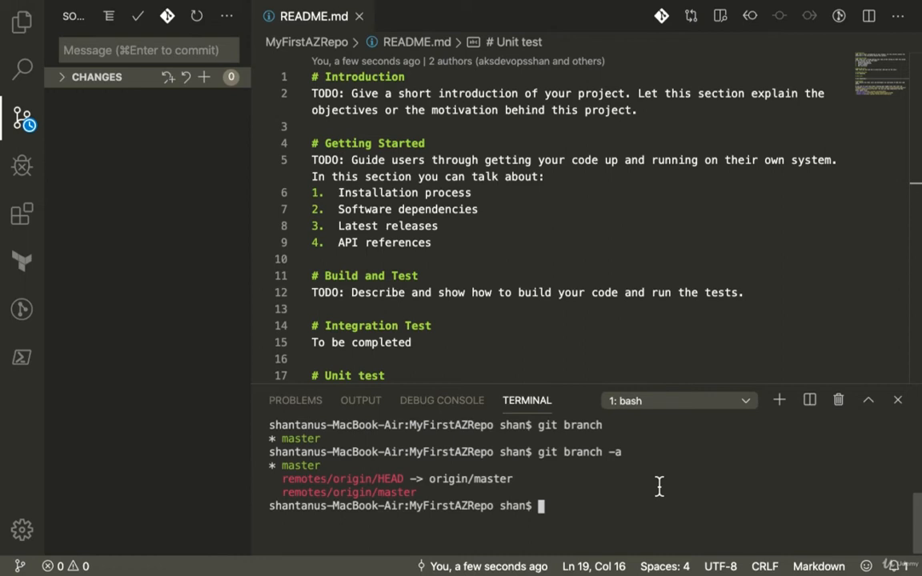
# - Create a local branch with git branch, named feature/ followed by the developer's short name
pyautogui.write('git branch ')
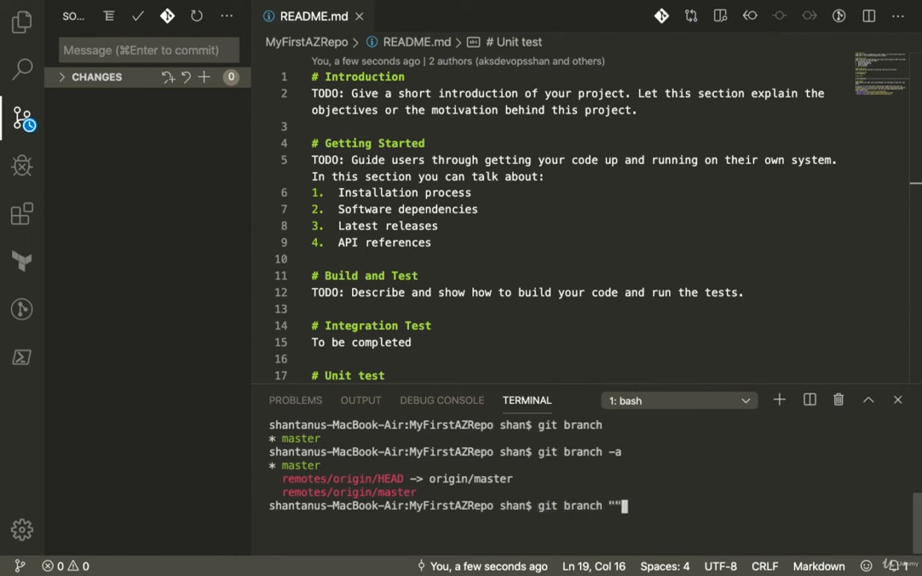
pyautogui.write('feature/')
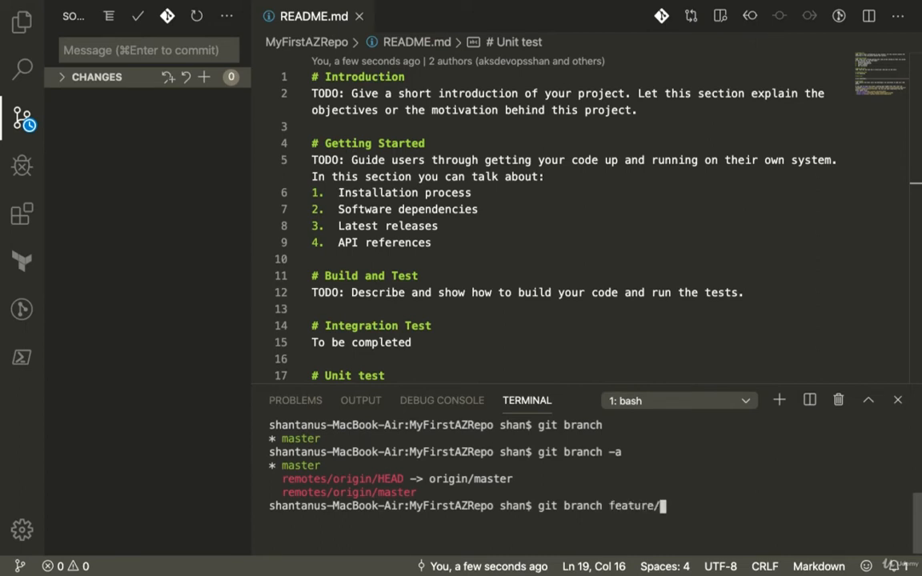
pyautogui.write('shan')
pyautogui.press('Return')
# - List all branches, including remote ones, and check the new feature branch and the currently active branch
pyautogui.press('Up')
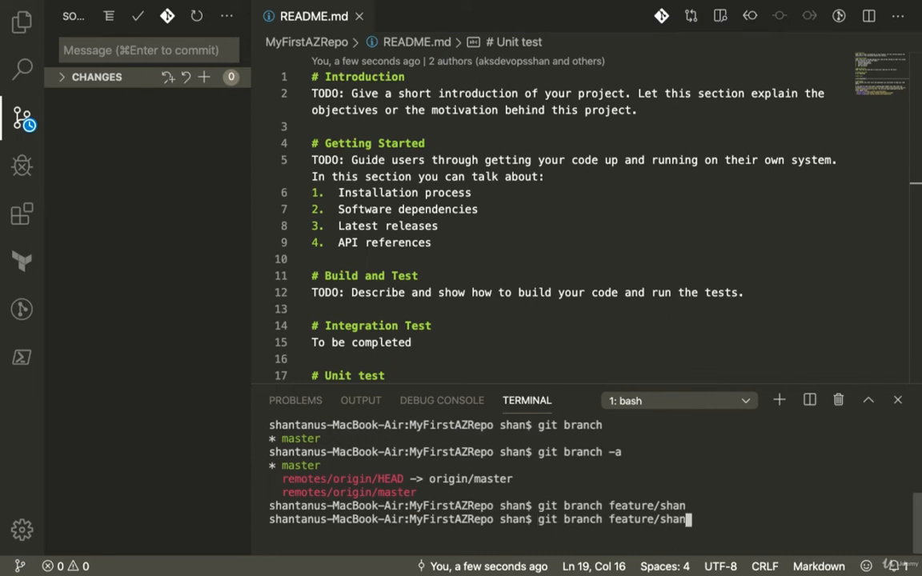
pyautogui.press('Up')
pyautogui.press('Return')
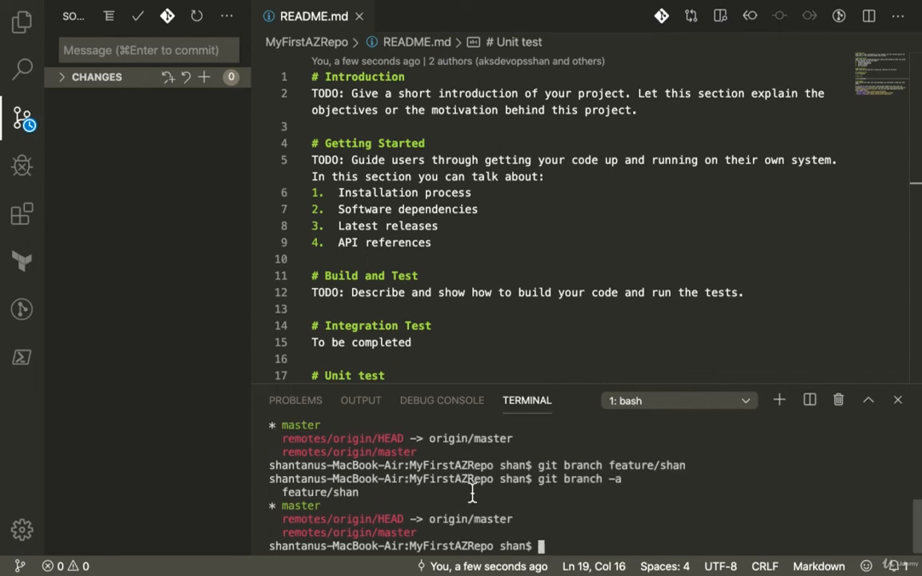
pyautogui.doubleClick(288, 492)
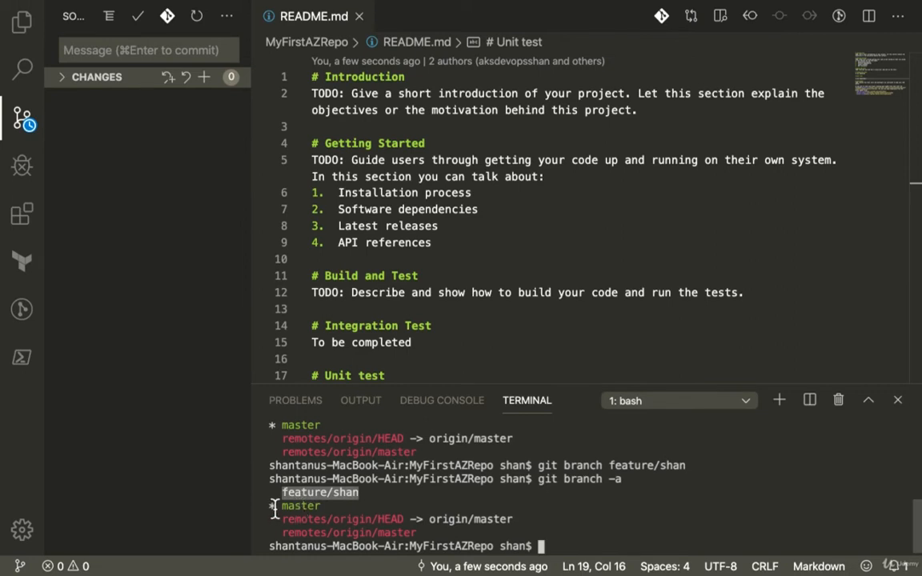
pyautogui.moveTo(271, 508); pyautogui.dragTo(321, 511)
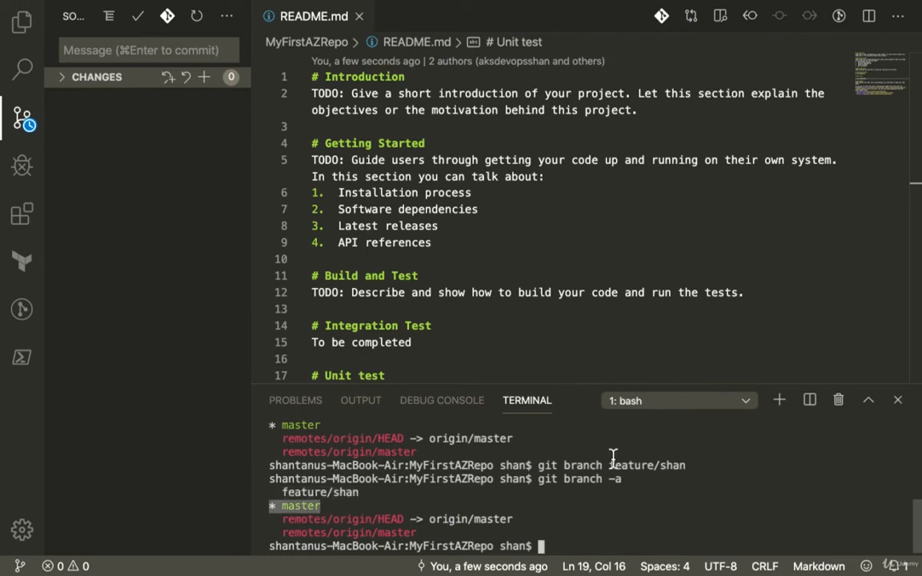
# - Check the repository's state on the current branch with git status
pyautogui.click(606, 490)
pyautogui.write('git status')
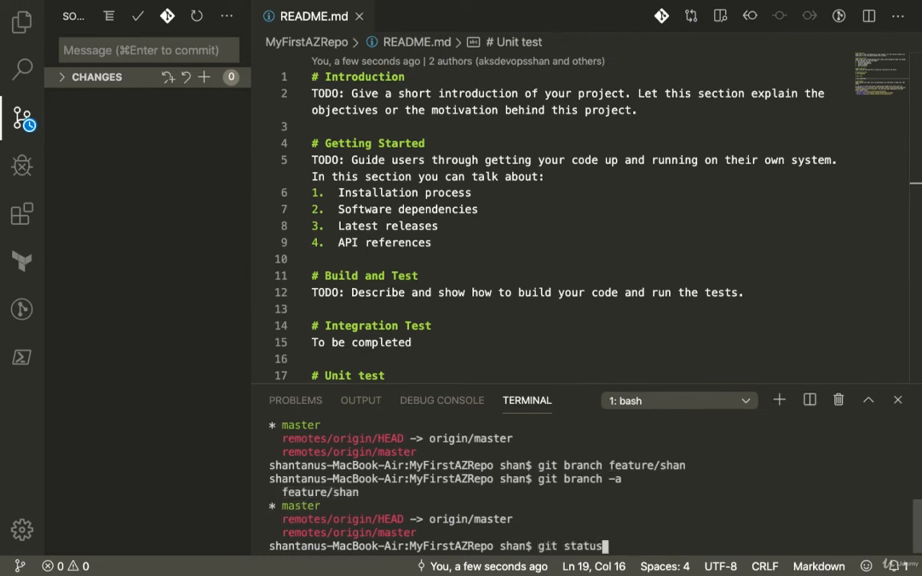
pyautogui.press('Return')
# - Add the heading "# TODO Items to be completed" between the Integration Test and Unit test sections of README.md
pyautogui.scroll(-3, 554, 331)
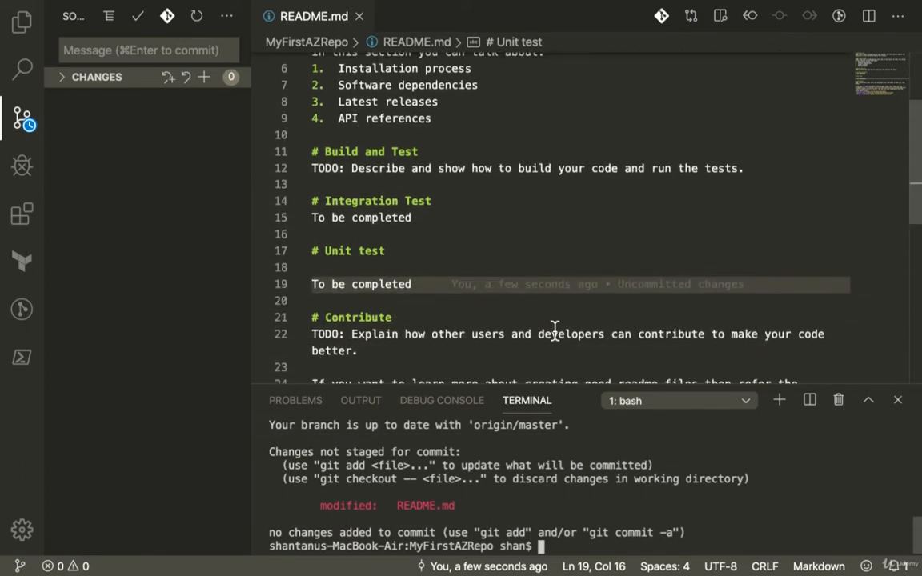
pyautogui.click(448, 217)
pyautogui.press('Return')
pyautogui.press('Return')
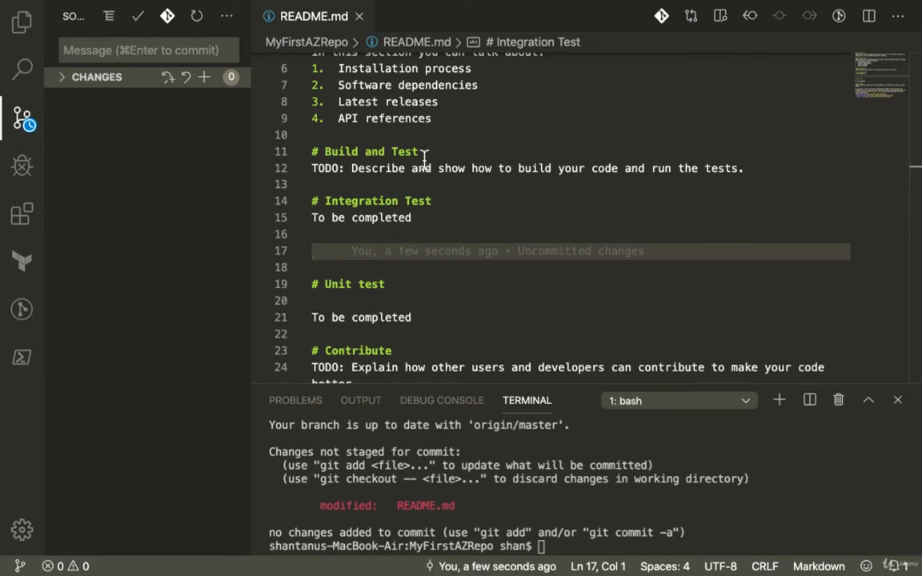
pyautogui.moveTo(509, 253)
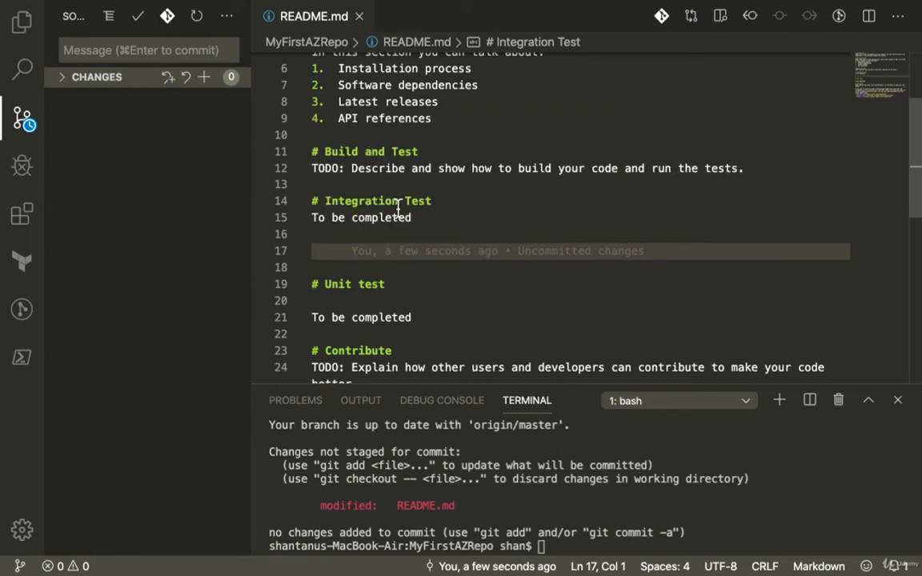
pyautogui.moveTo(388, 255)
pyautogui.write('# ')
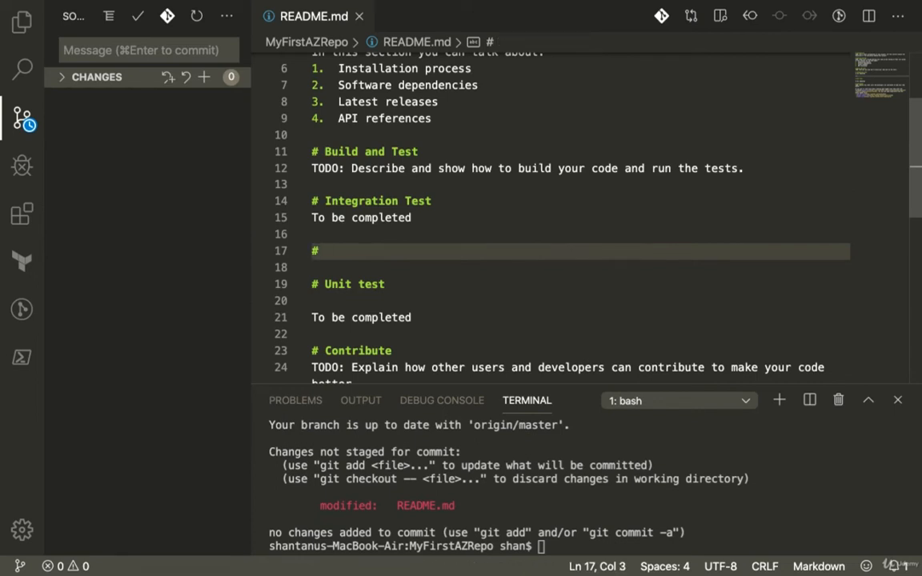
pyautogui.write('TODO ')
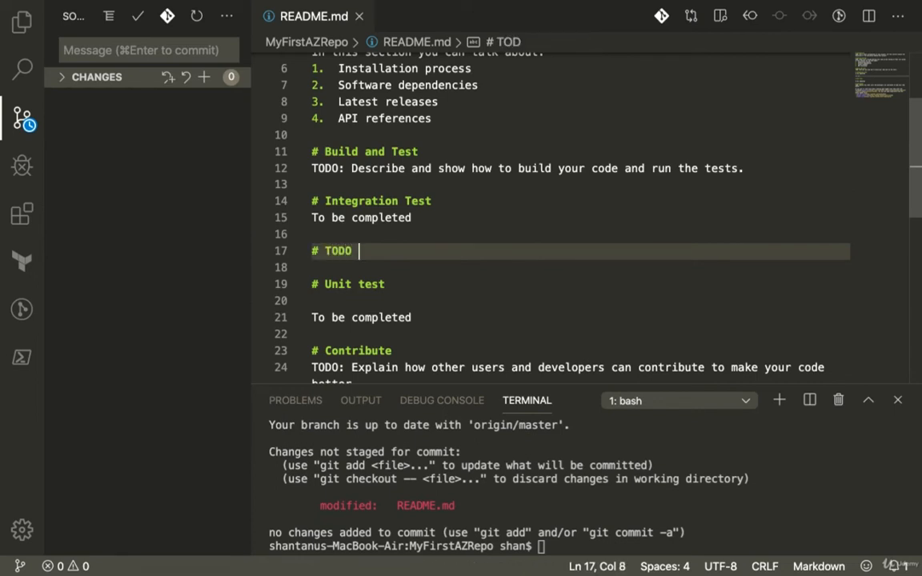
pyautogui.write('Itesm')
pyautogui.press('BackSpace')
pyautogui.press('BackSpace')
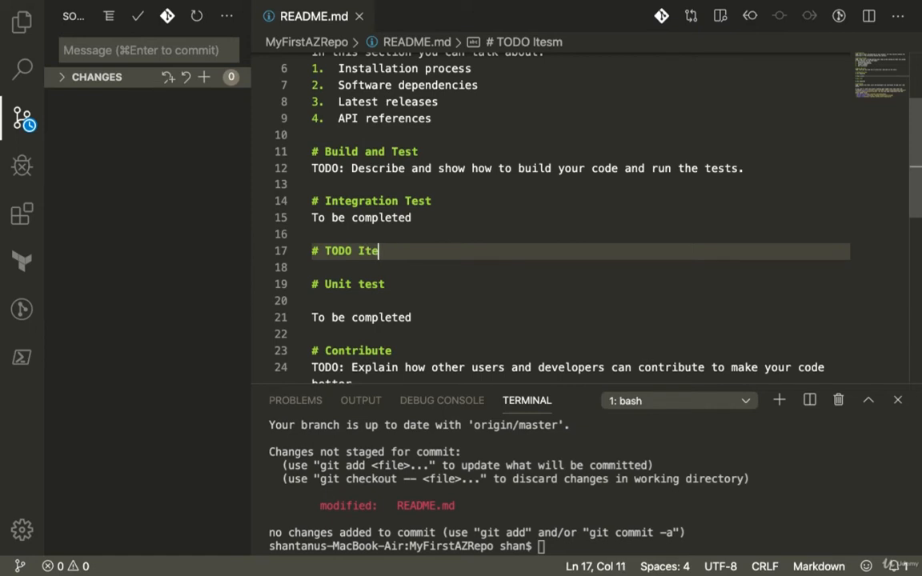
pyautogui.write('s')
pyautogui.press('BackSpace')
pyautogui.press('BackSpace')
pyautogui.write('ms to be c')
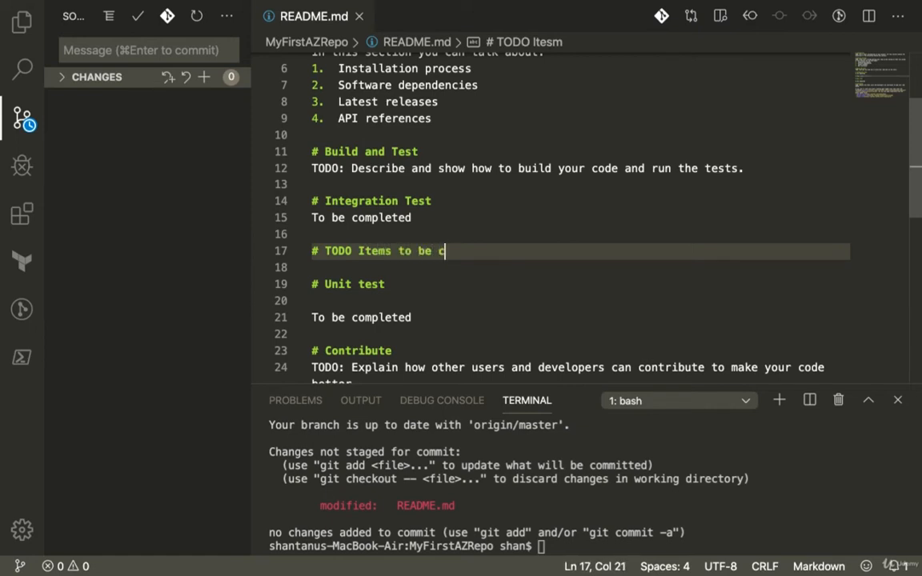
pyautogui.write('ompleted')
pyautogui.click(523, 279)
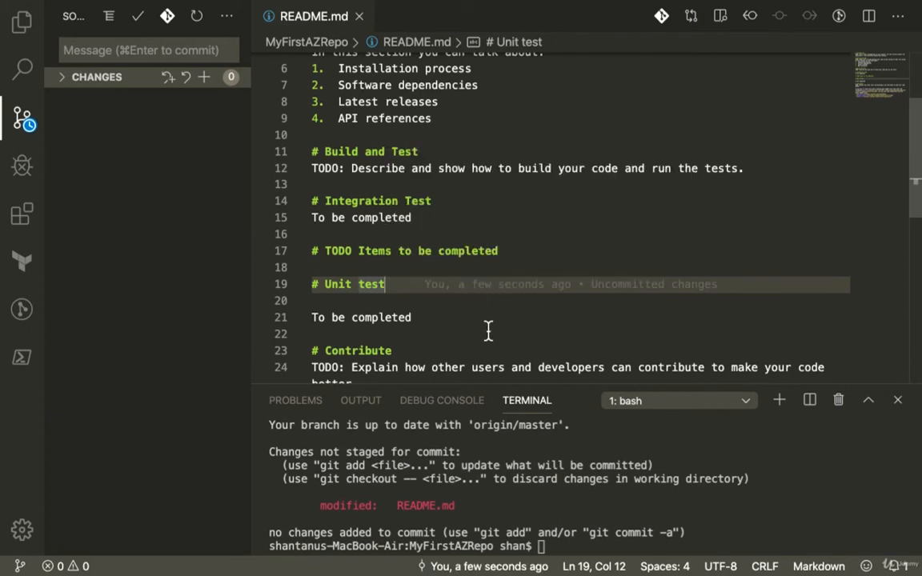
# - Run git status again and check how README.md is listed after the edit
pyautogui.write('git status')
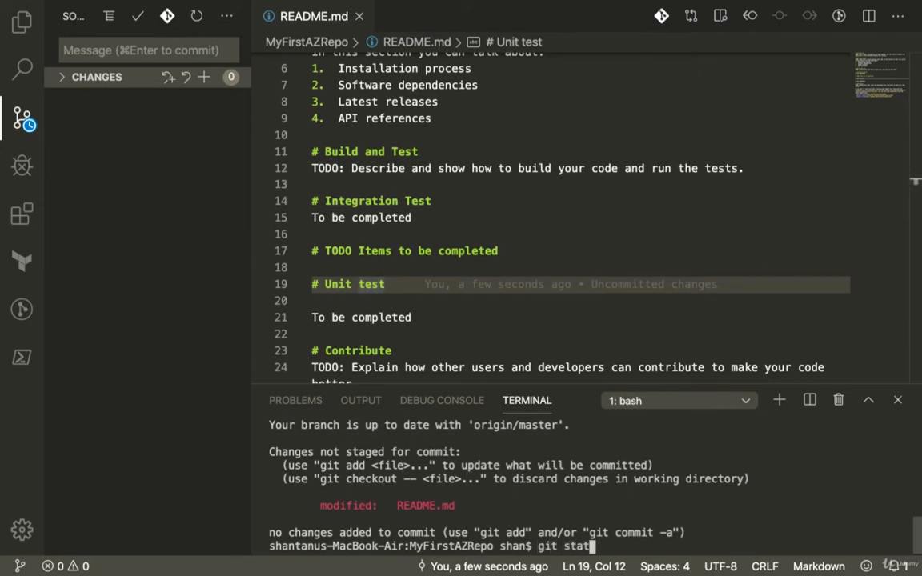
pyautogui.press('Return')
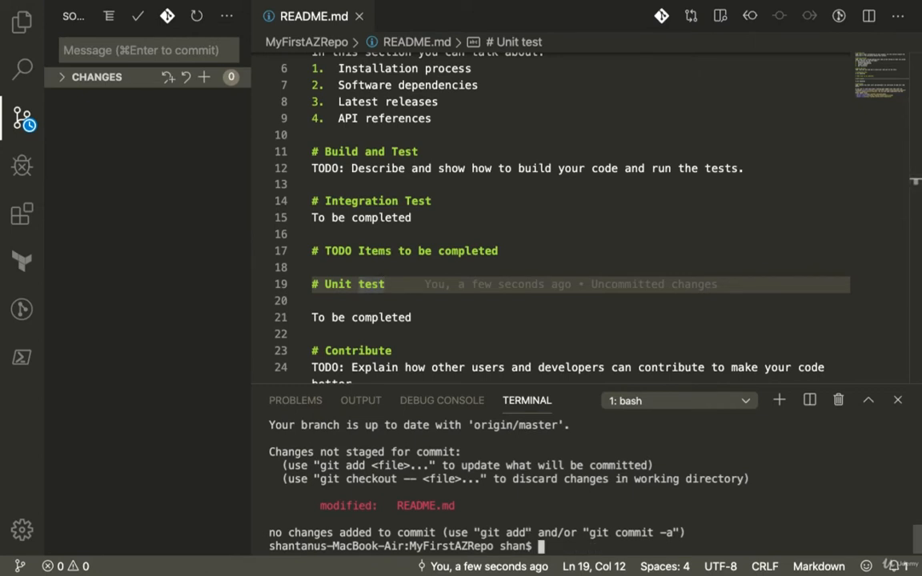
pyautogui.doubleClick(423, 506)
# - Stage all changes in the repository with git add
pyautogui.write('giut')
pyautogui.press('BackSpace')
pyautogui.press('BackSpace')
pyautogui.write('t add .')
pyautogui.press('Return')
# - Enlarge the terminal panel upwards and abandon the commit command that has an empty message
pyautogui.write('git commit -m "')
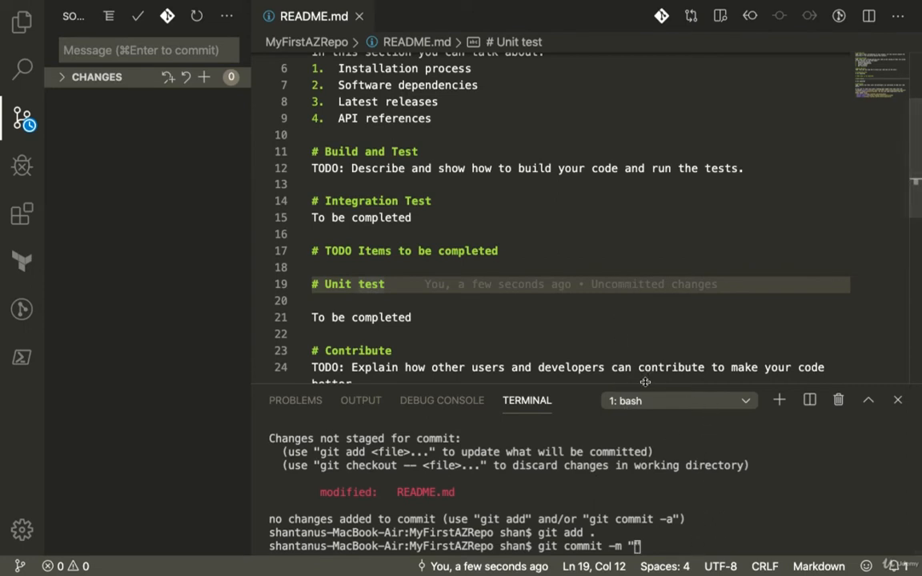
pyautogui.moveTo(644, 385); pyautogui.dragTo(651, 207)
pyautogui.write('"')
pyautogui.press('Return')
pyautogui.press('Return')
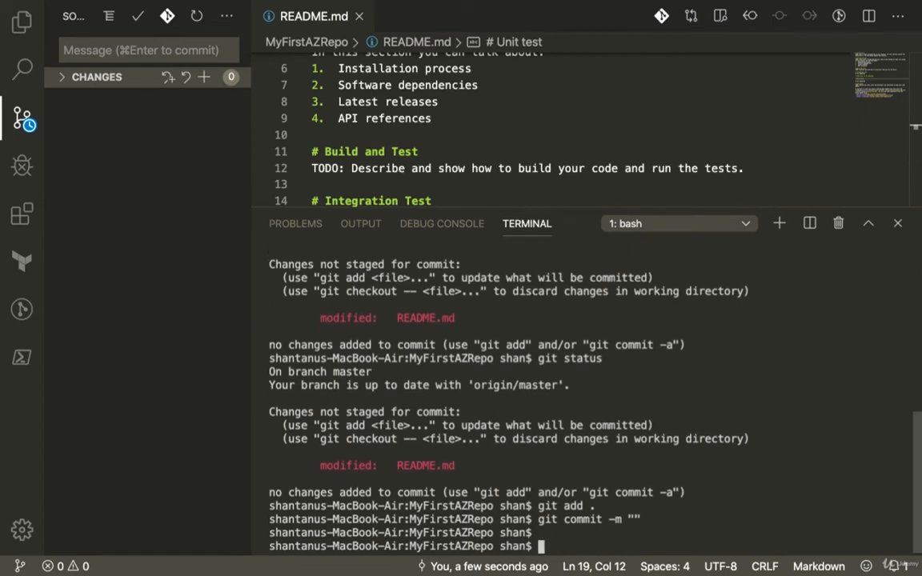
# - Zoom the editor interface in by three levels and return to the latest terminal prompt
pyautogui.scroll(3, 690, 371)
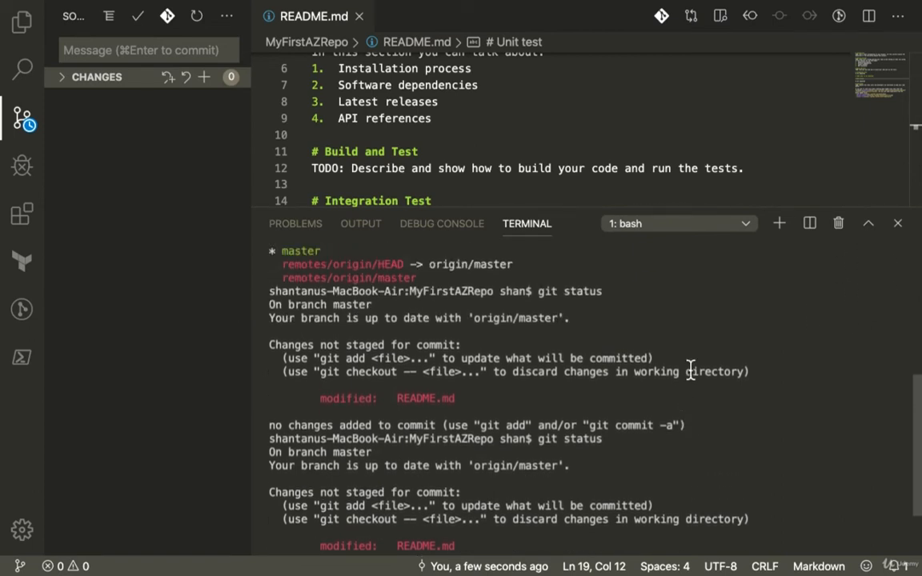
pyautogui.scroll(2, 687, 371)
pyautogui.press('super+equal')
pyautogui.press('super+equal')
pyautogui.press('super+equal')
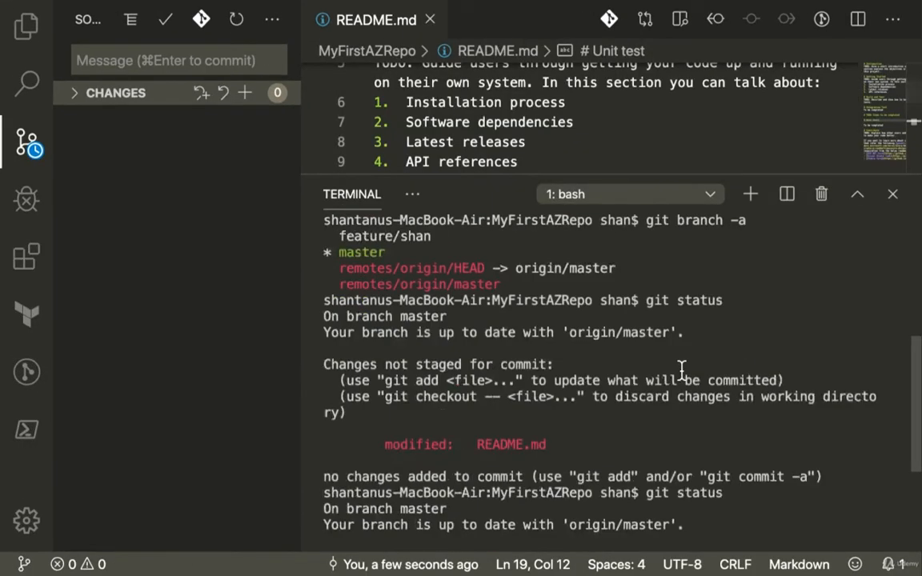
pyautogui.scroll(-4, 650, 451)
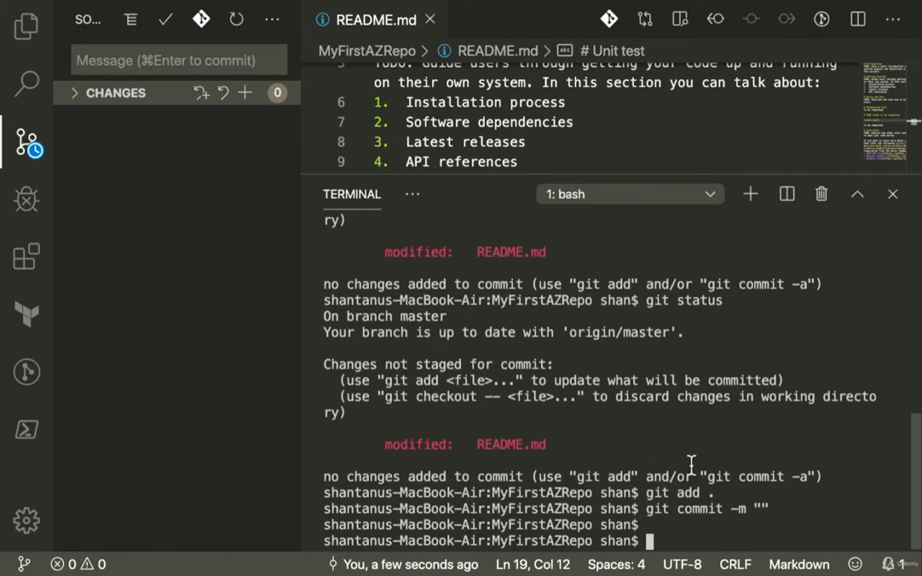
# - Begin a git commit -m command and look up the ID of the "Shutdown Servers over weekend" user story in Azure DevOps
pyautogui.write('git commit -m')
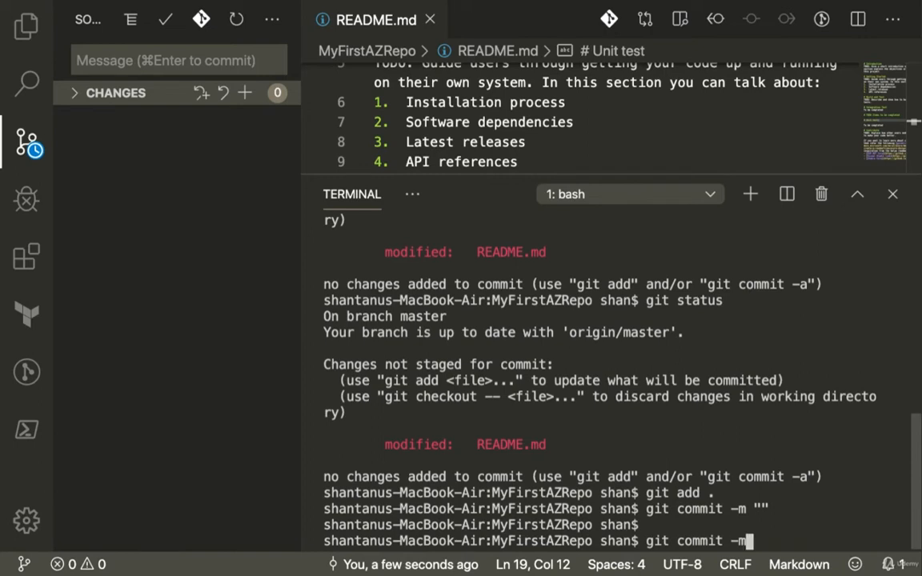
pyautogui.write(' "')
pyautogui.hotkey('ctrl', 'Left')
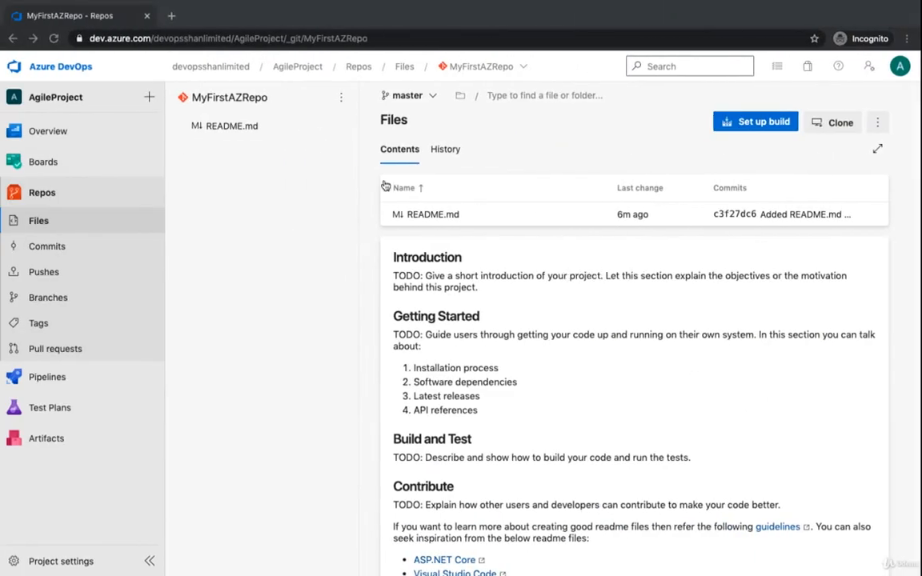
pyautogui.click(53, 164)
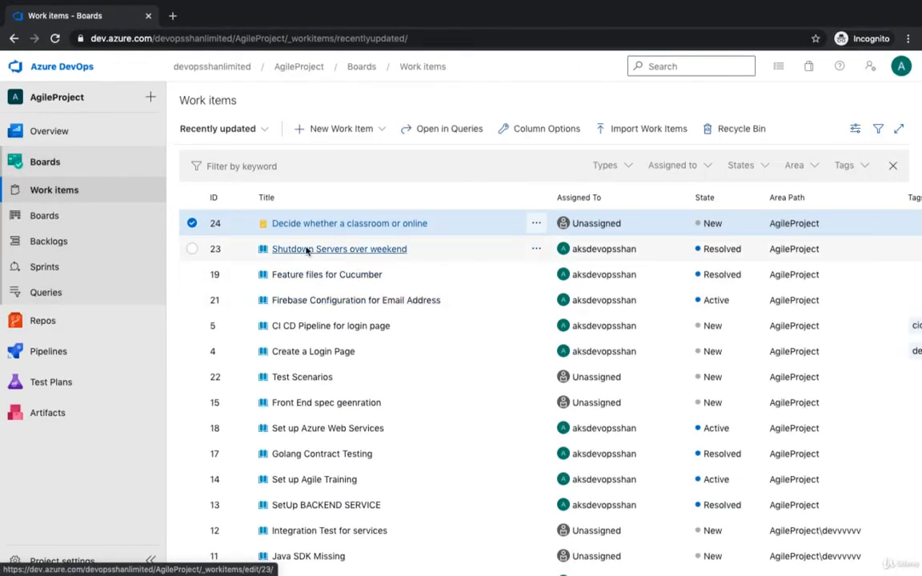
pyautogui.click(400, 252)
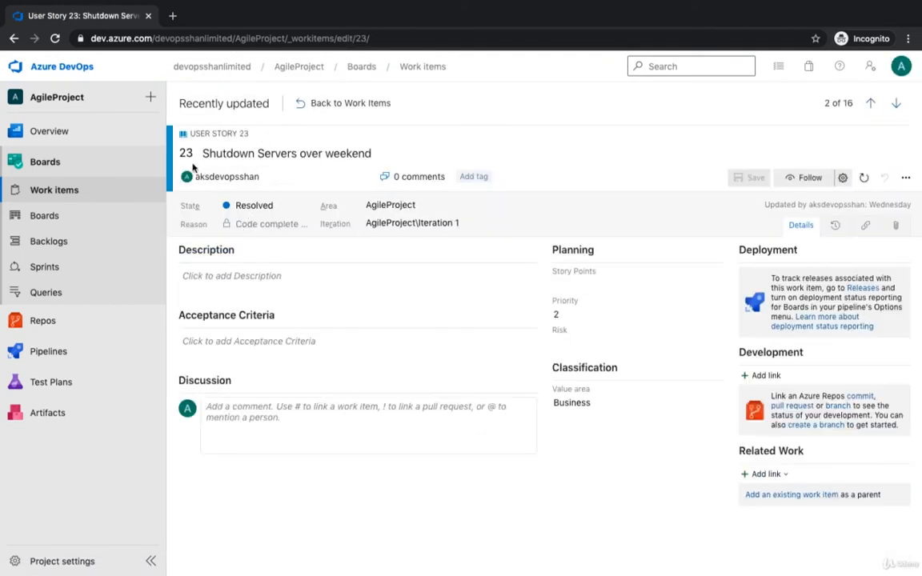
pyautogui.doubleClick(187, 153)
pyautogui.hotkey('ctrl', 'Right')
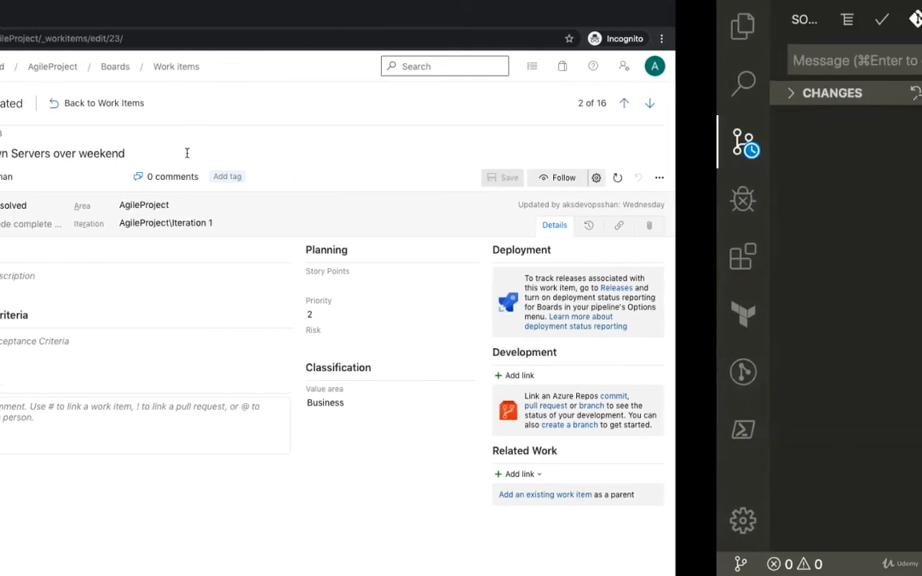
# - Commit the staged changes with the message "#23 this was my first commit message"
pyautogui.write('#')
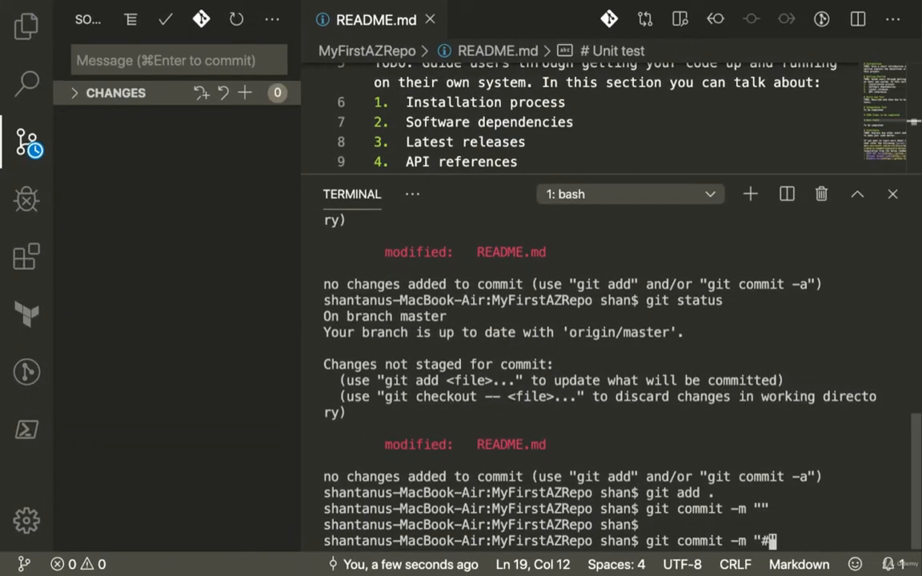
pyautogui.write('23')
pyautogui.write(' this was my fi')
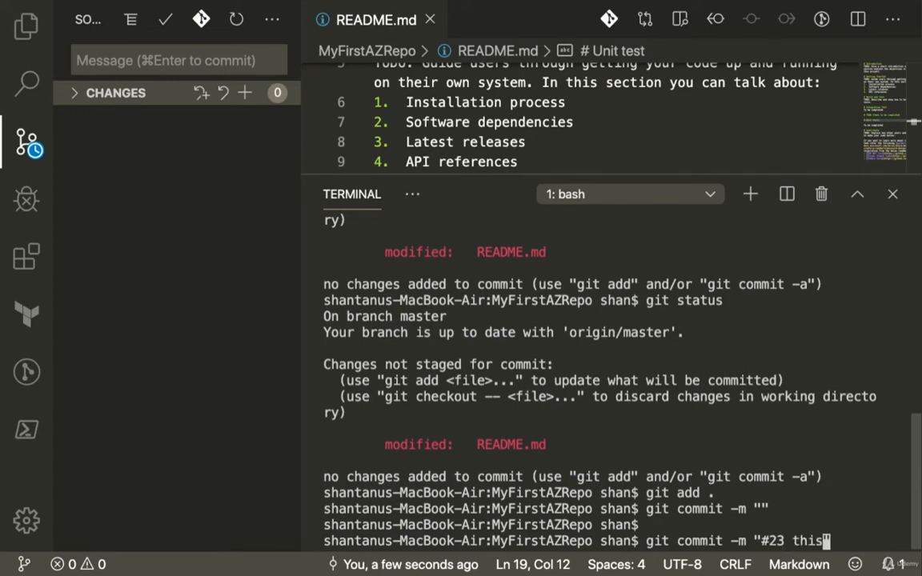
pyautogui.write('rst commit mess')
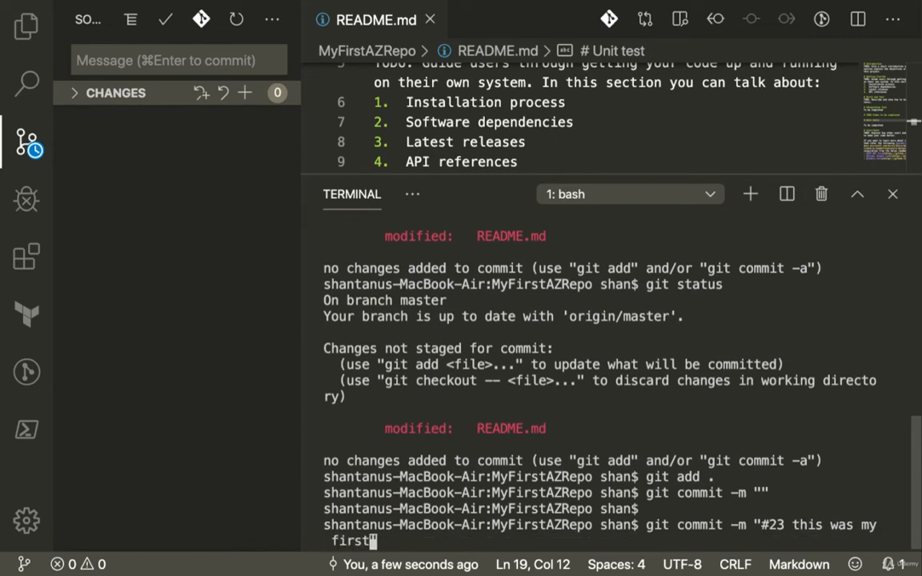
pyautogui.write('age"')
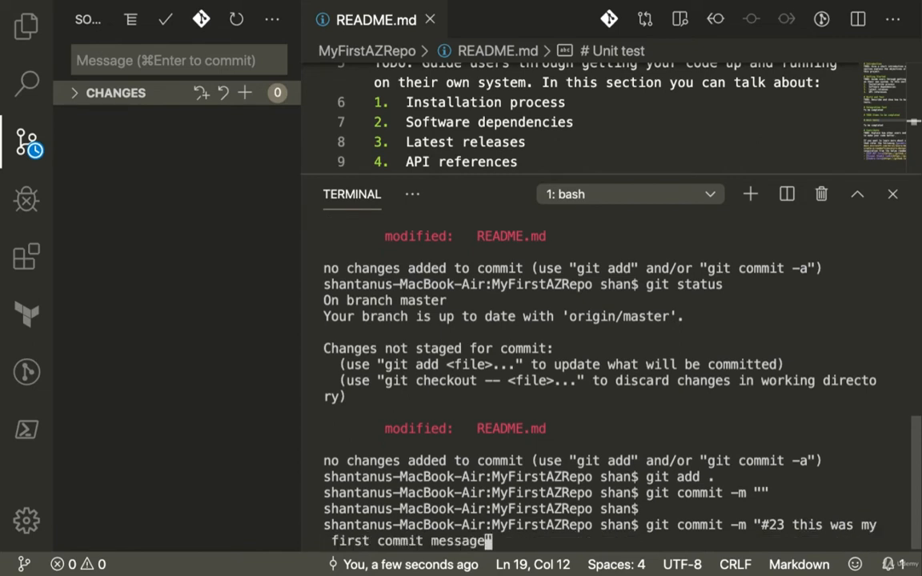
pyautogui.press('Return')
# - Push the commit to the remote Azure repository with git push
pyautogui.write('git pu')
pyautogui.write('sh')
pyautogui.press('Return')
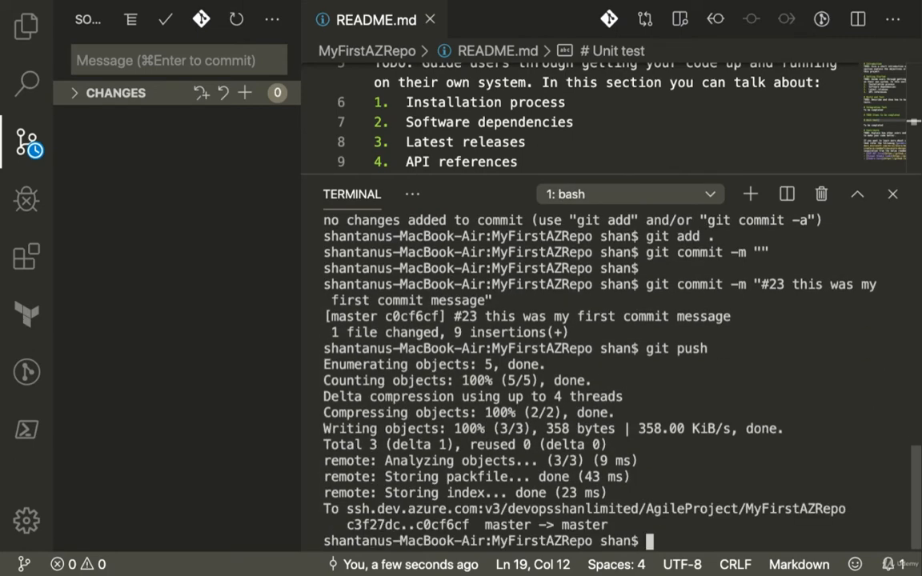
# - Switch to Azure DevOps in the browser and view the commit history of the MyFirstAZRepo files
pyautogui.hotkey('ctrl', 'Left')
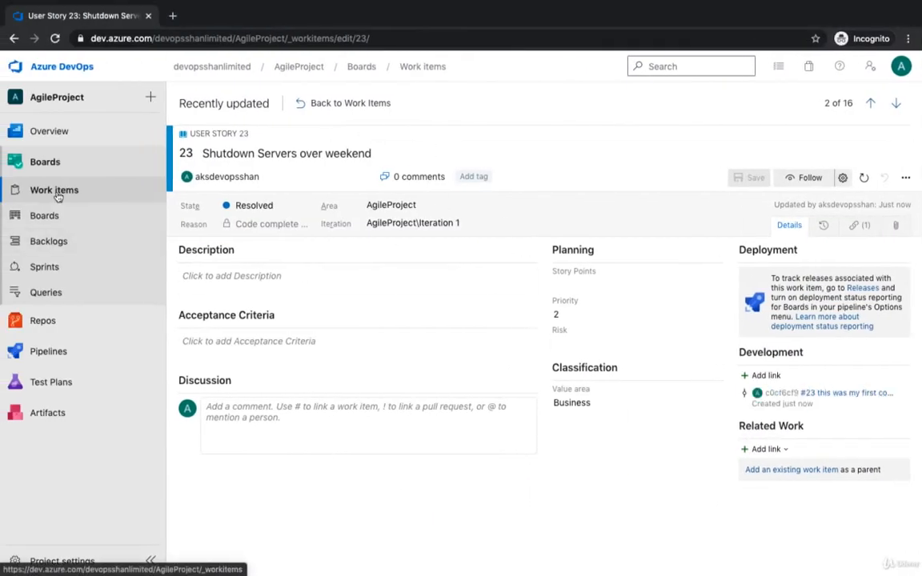
pyautogui.click(58, 318)
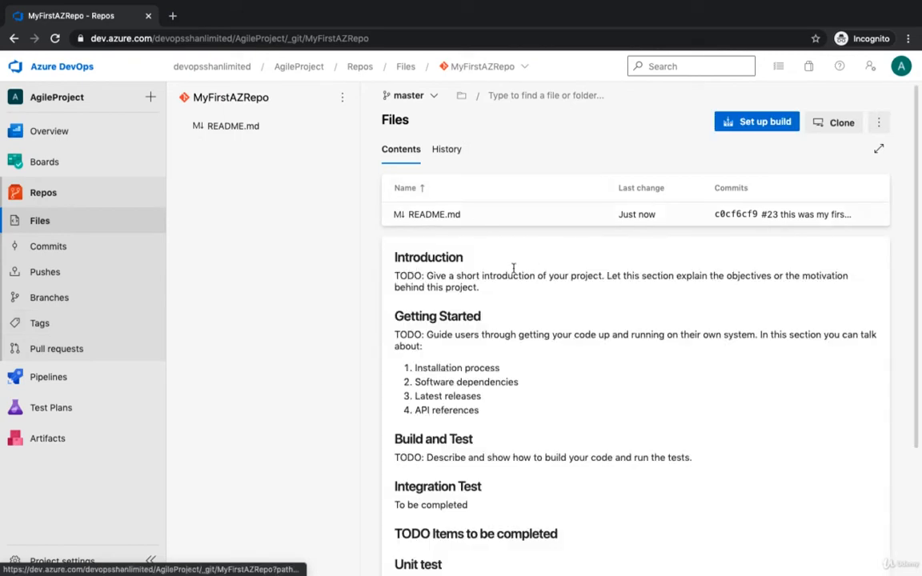
pyautogui.click(450, 150)
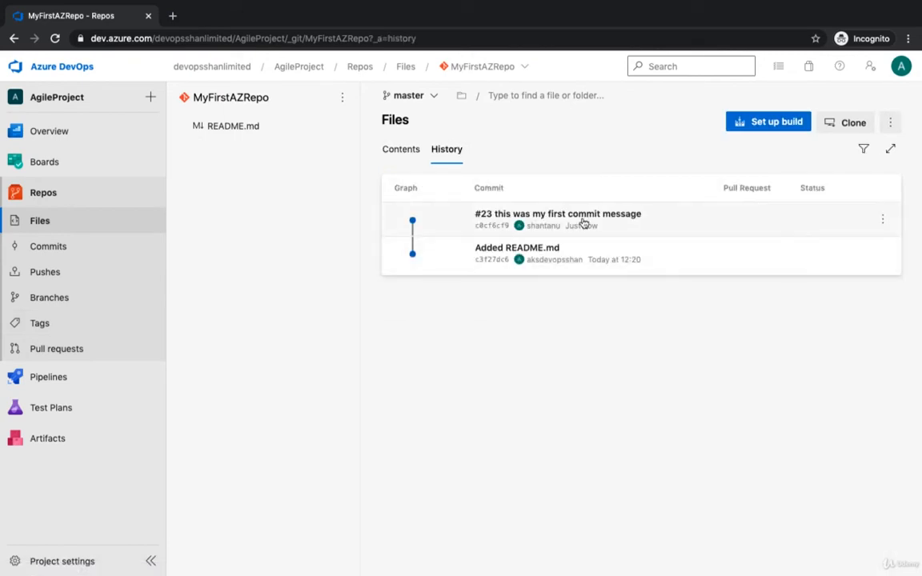
# - Review the changes in the "#23 this was my first commit message" commit and open README.md from the repository files for editing
pyautogui.click(647, 234)
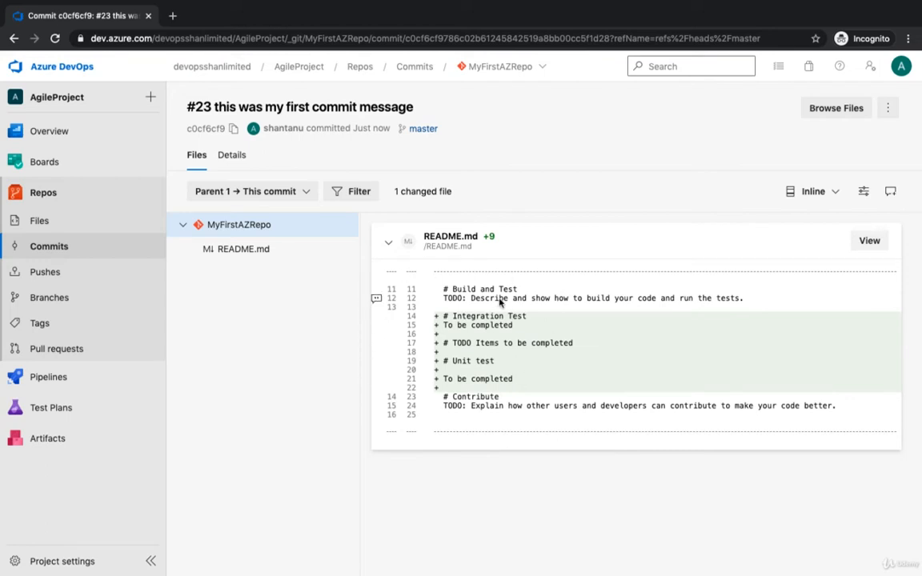
pyautogui.click(82, 224)
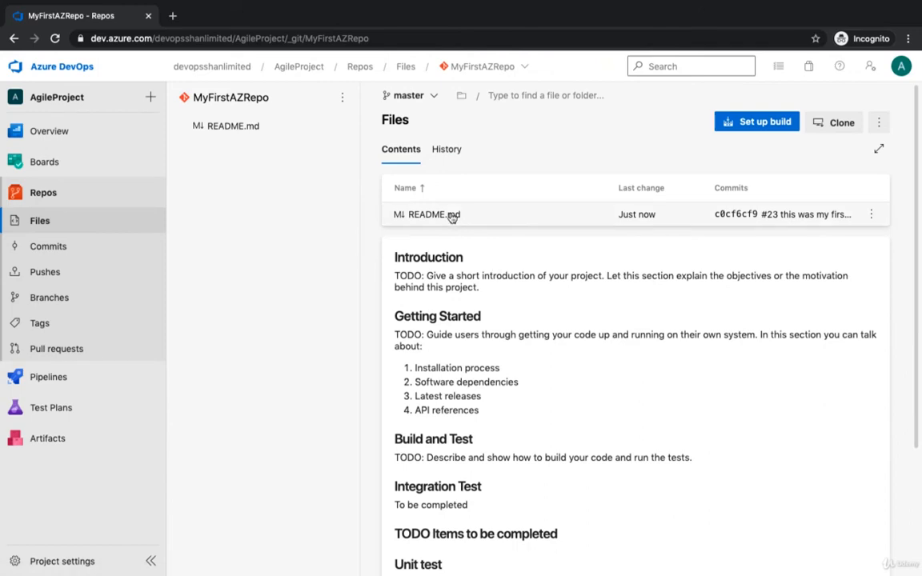
pyautogui.click(451, 215)
pyautogui.click(842, 125)
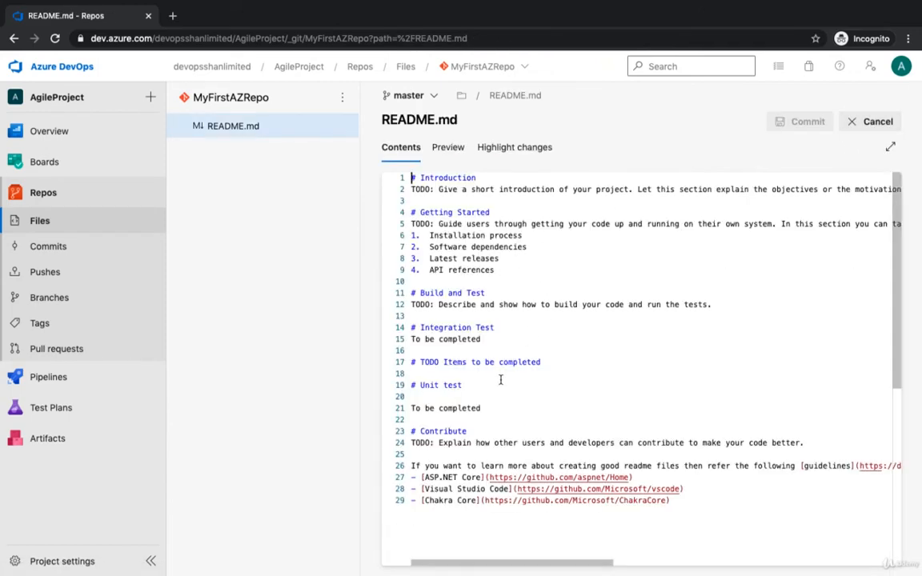
pyautogui.scroll(-3, 501, 381)
pyautogui.scroll(3, 500, 380)
# - Add the heading "# Make sure that the read me is completed" below "# TODO Items to be completed" in README.md
pyautogui.click(563, 363)
pyautogui.press('Return')
pyautogui.press('Return')
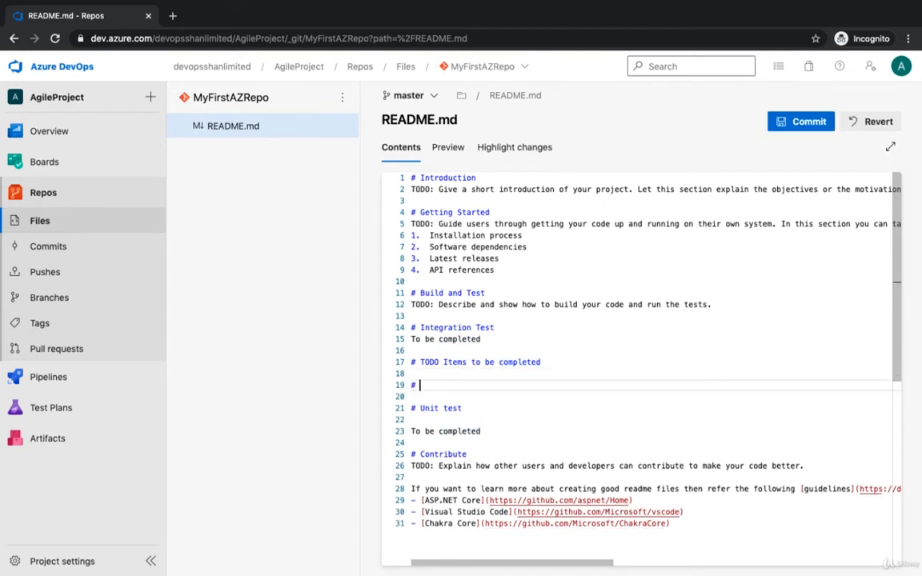
pyautogui.write('# Make su')
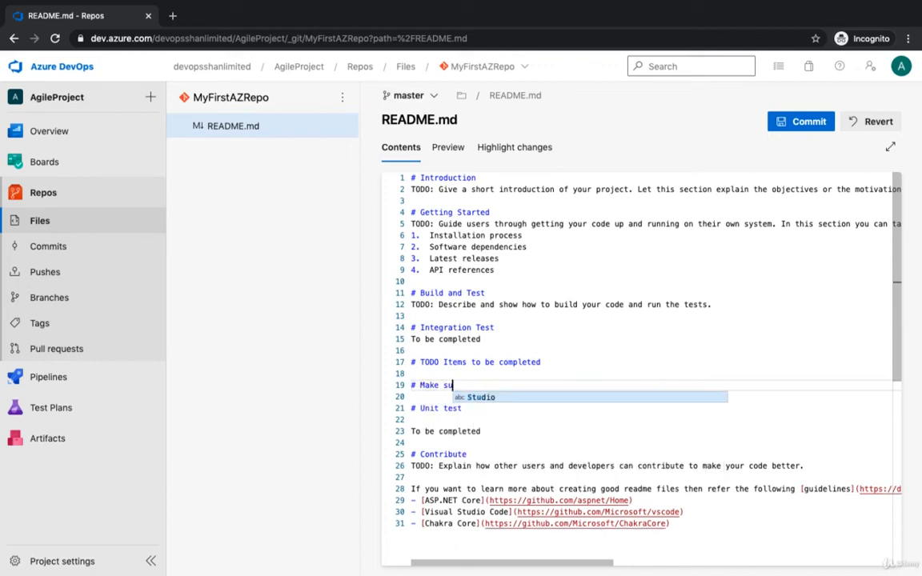
pyautogui.write('re the')
pyautogui.write('t the ')
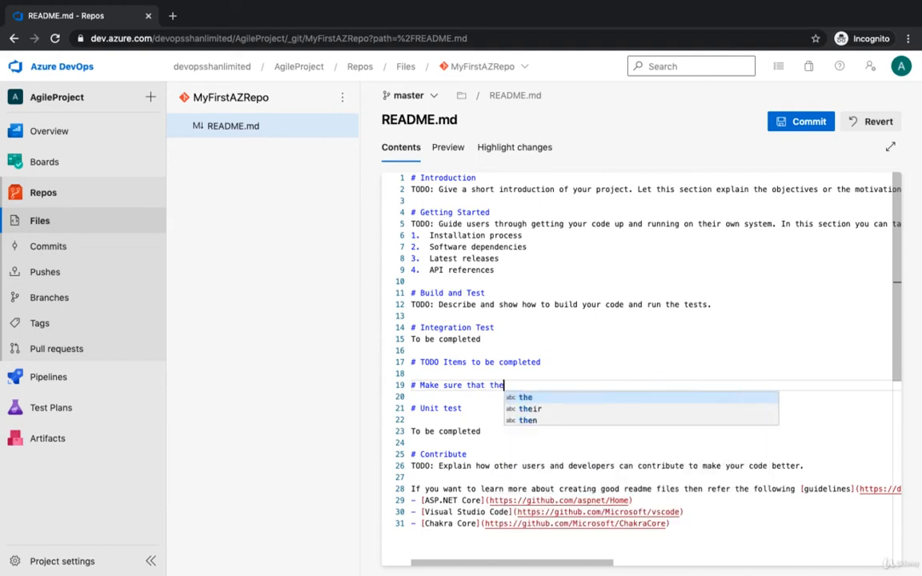
pyautogui.write('read m')
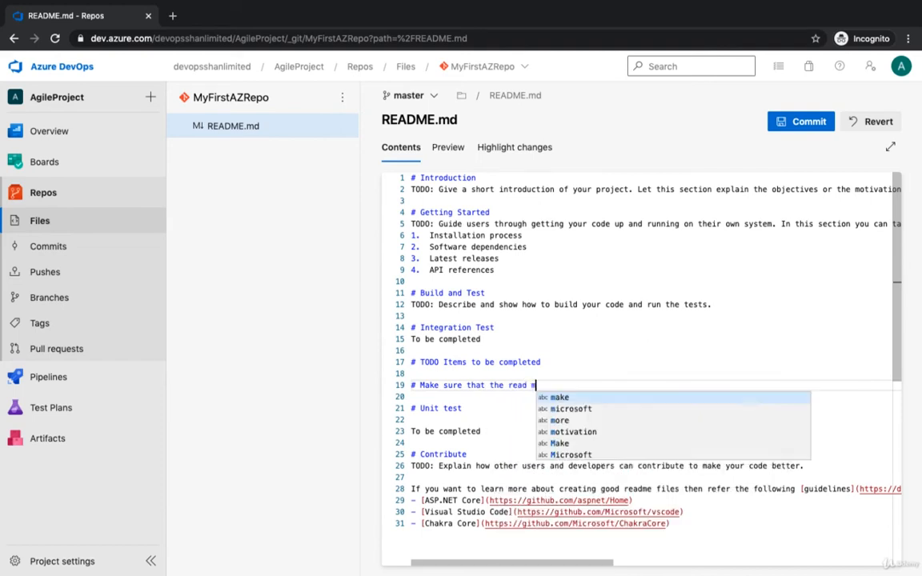
pyautogui.write('e is completed')
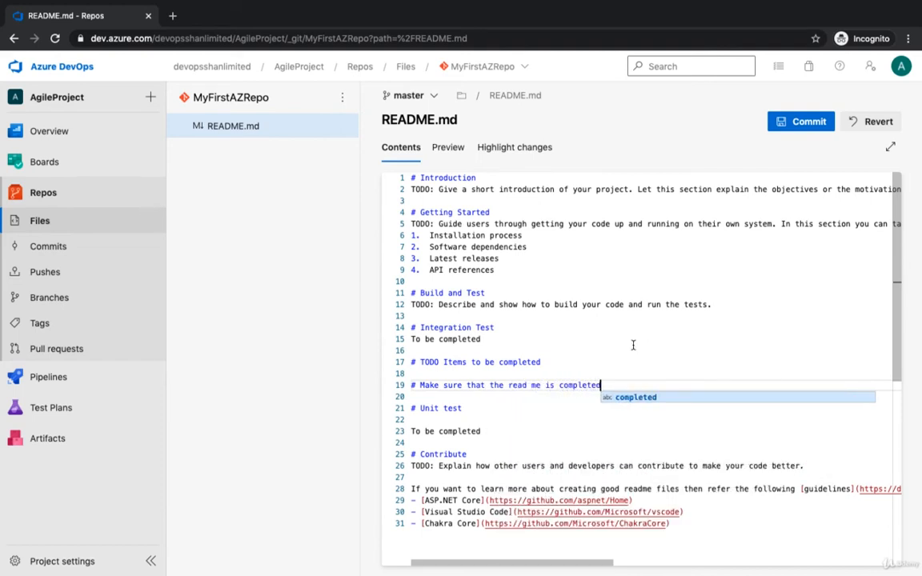
pyautogui.click(756, 312)
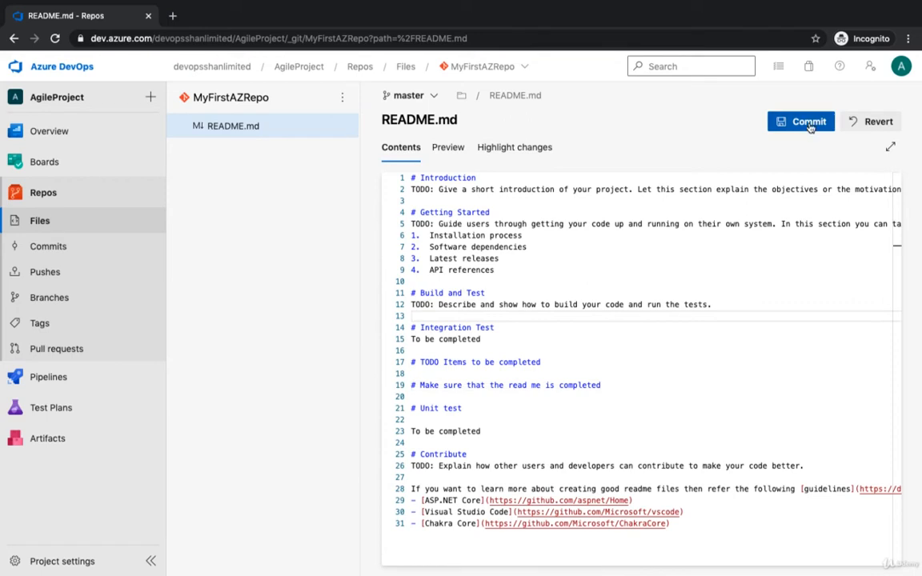
# - Preview the edited README.md and examine the added heading in the side-by-side comparison of changes
pyautogui.click(449, 148)
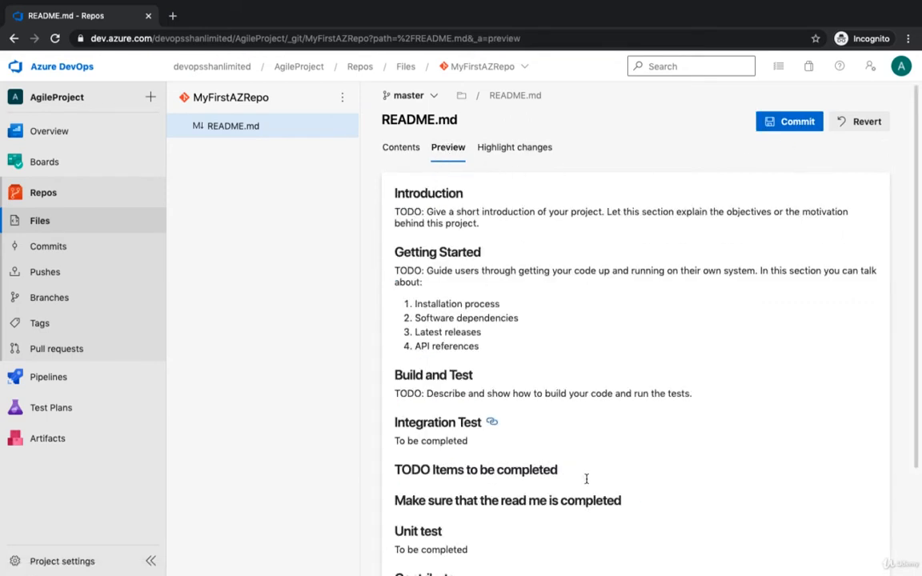
pyautogui.scroll(-3, 592, 488)
pyautogui.moveTo(405, 368); pyautogui.dragTo(596, 368)
pyautogui.scroll(3, 562, 251)
pyautogui.scroll(-3, 562, 252)
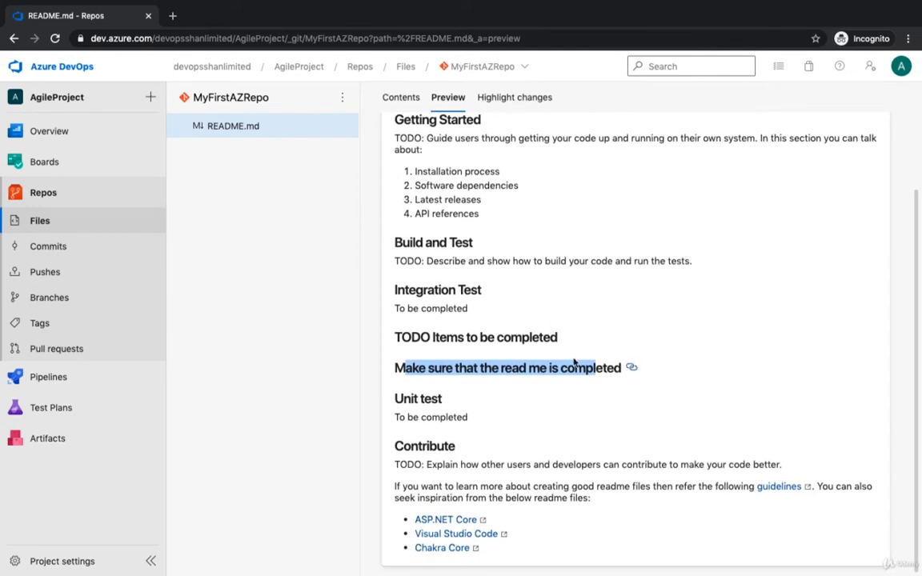
pyautogui.scroll(3, 592, 367)
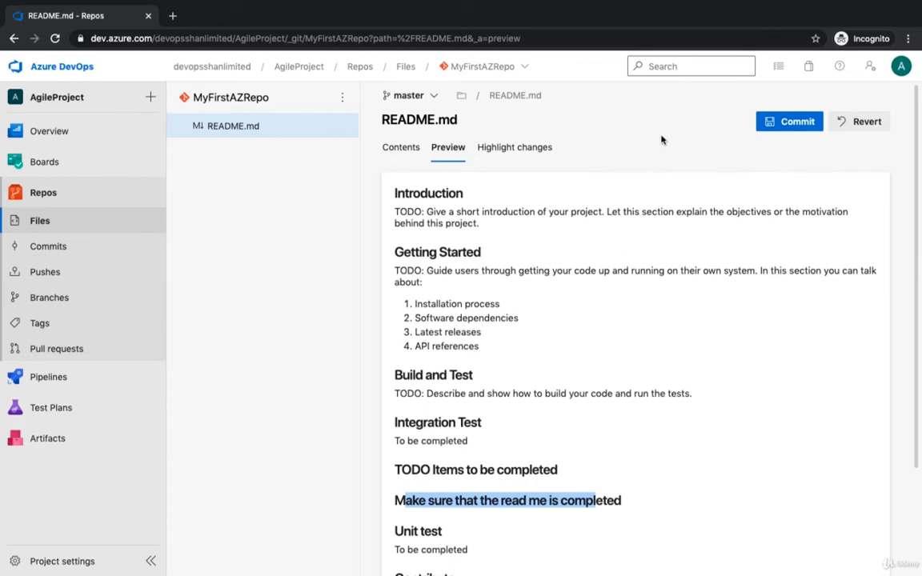
pyautogui.click(537, 149)
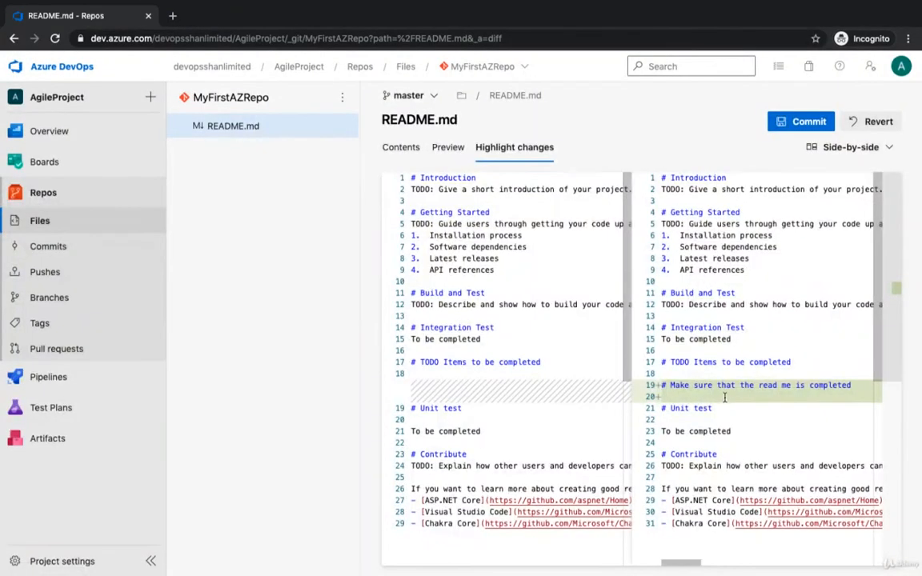
pyautogui.moveTo(672, 385); pyautogui.dragTo(796, 386)
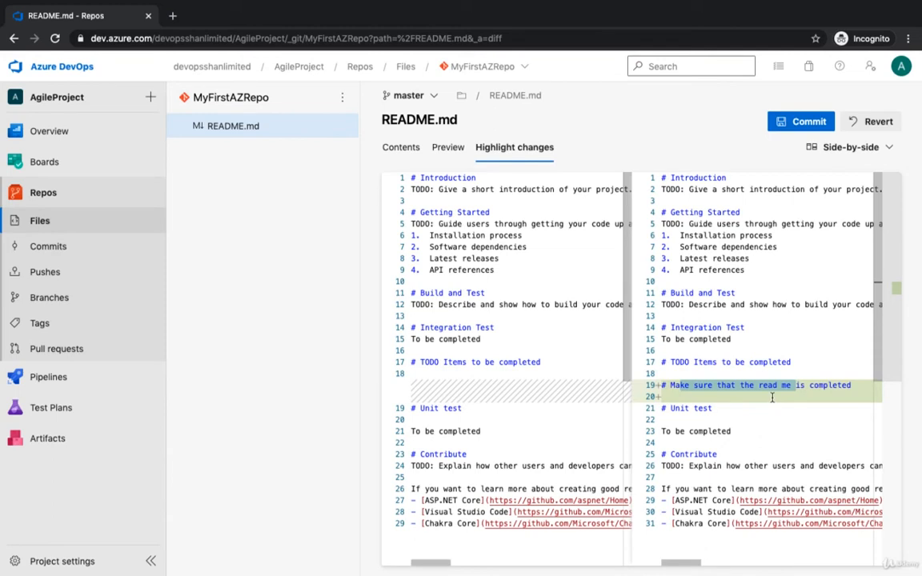
# - Commit the README.md edit to master with the default comment, linking only User Story 14: Set up Agile Training
pyautogui.click(810, 126)
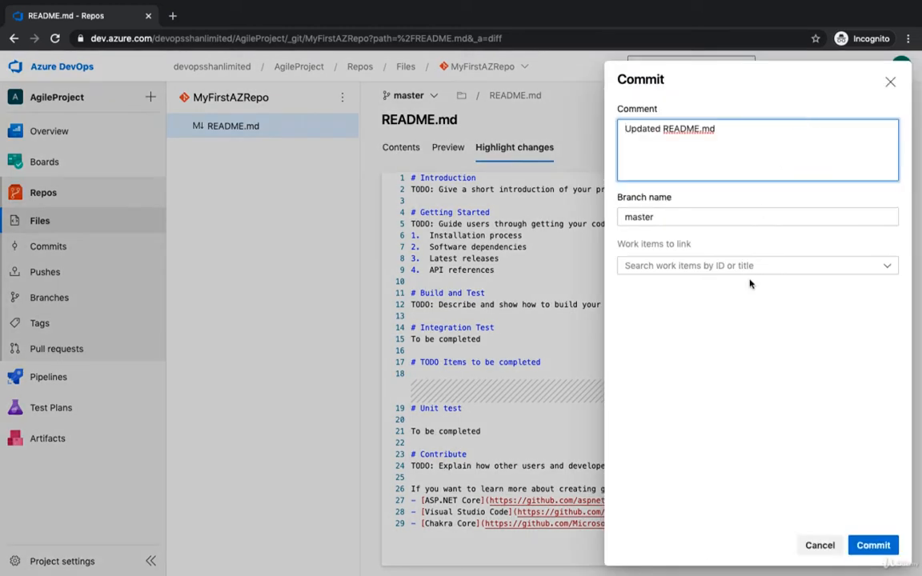
pyautogui.click(887, 268)
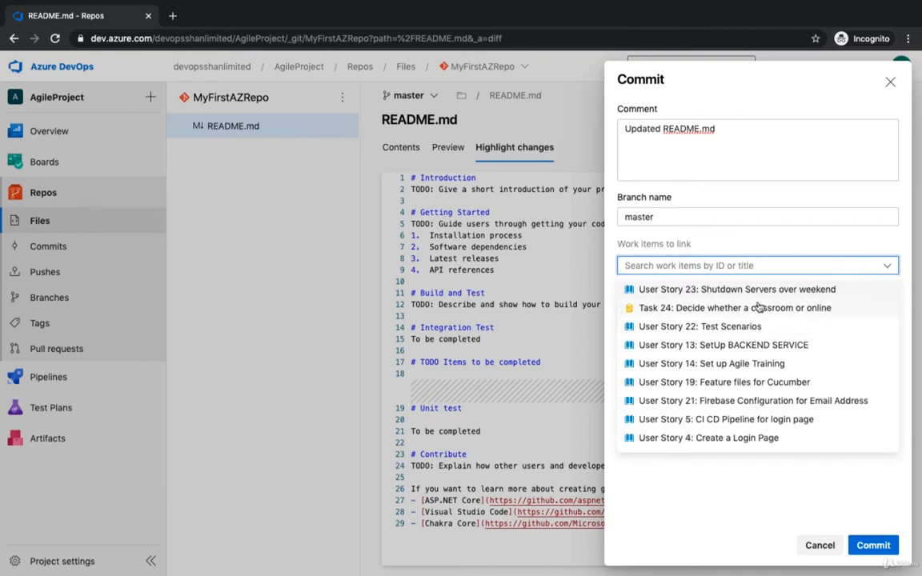
pyautogui.click(709, 289)
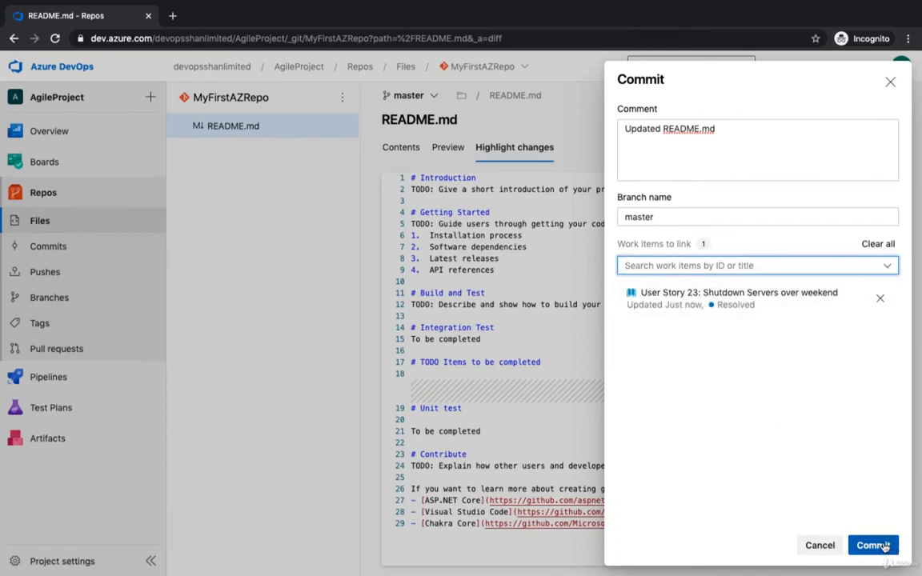
pyautogui.click(889, 266)
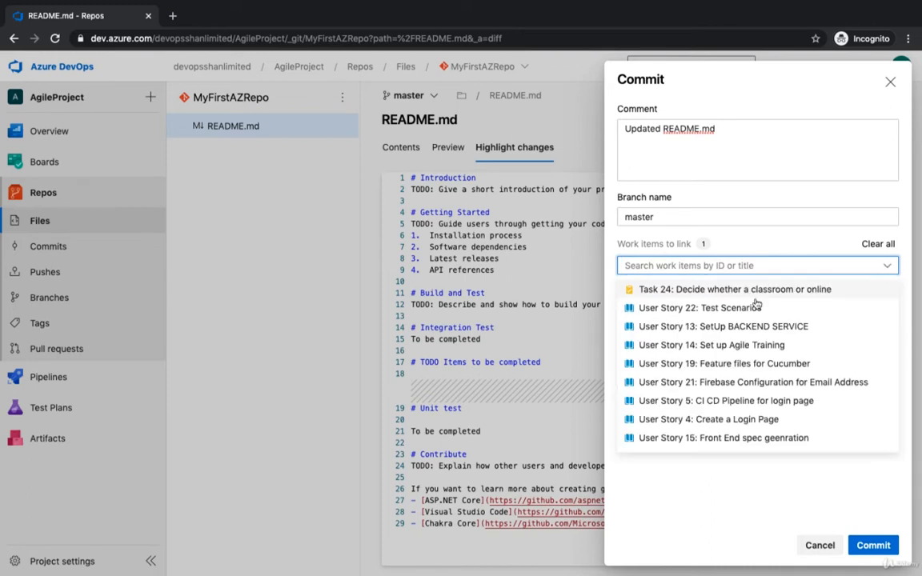
pyautogui.click(691, 341)
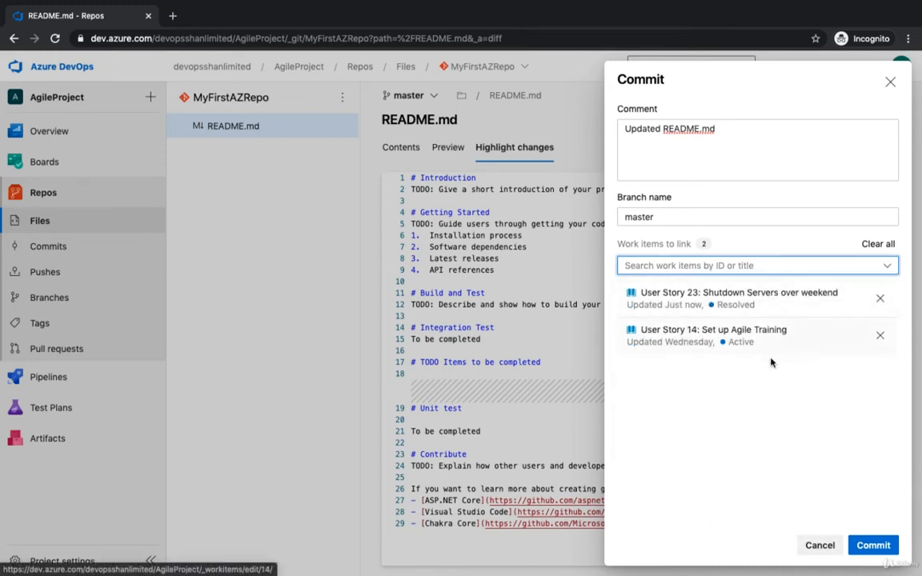
pyautogui.click(880, 298)
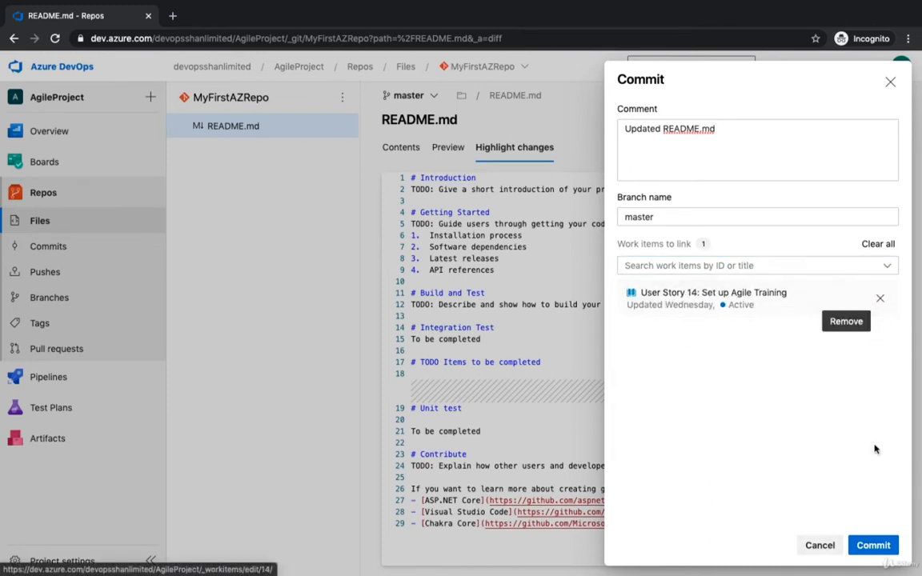
pyautogui.click(880, 545)
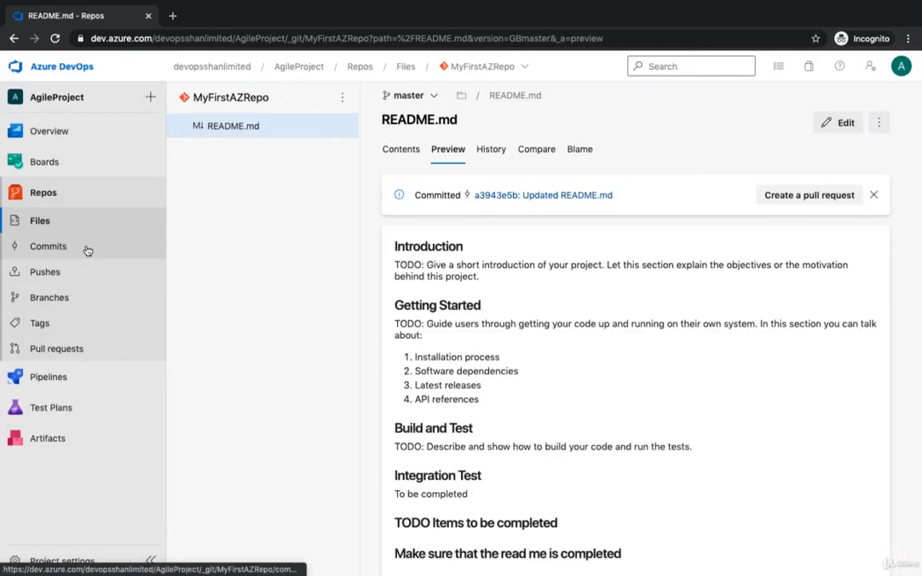
# - Check the updated README.md in the repository files and open the "Shutdown Servers over weekend" user story from the work items
pyautogui.click(64, 229)
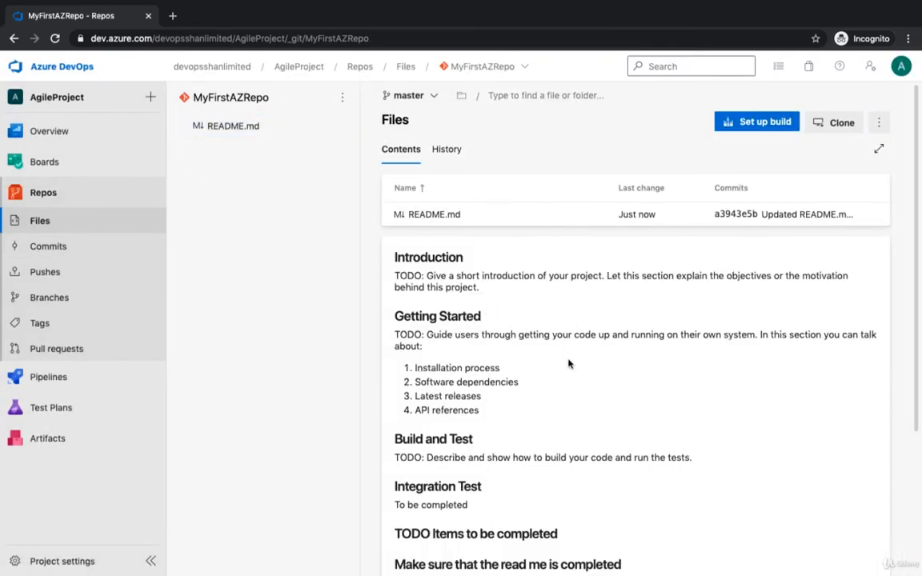
pyautogui.scroll(-3, 569, 362)
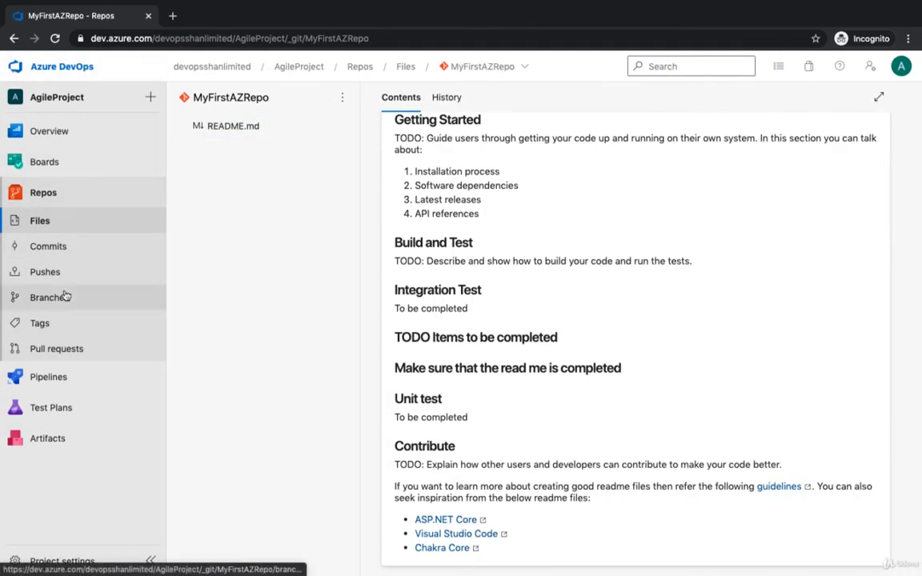
pyautogui.click(62, 171)
pyautogui.click(346, 250)
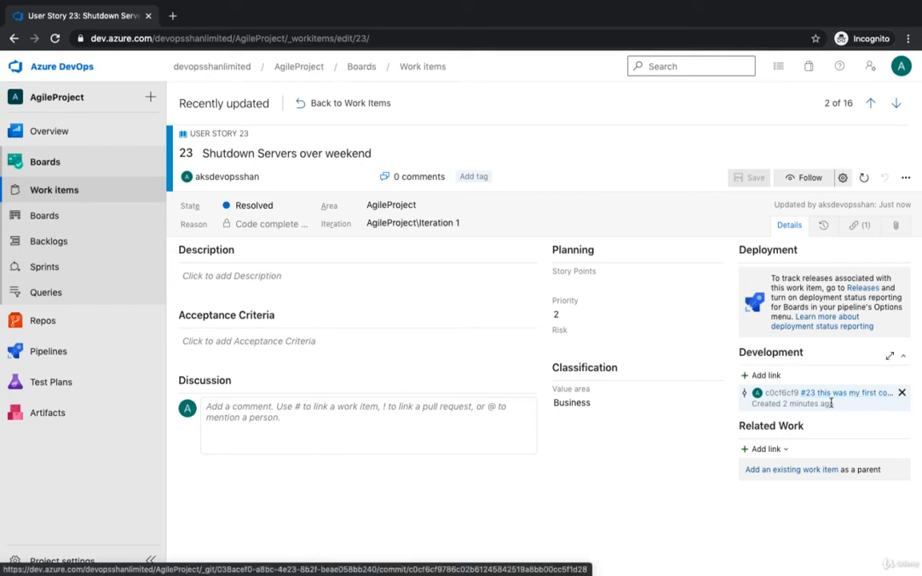
pyautogui.hotkey('ctrl', 'Right')
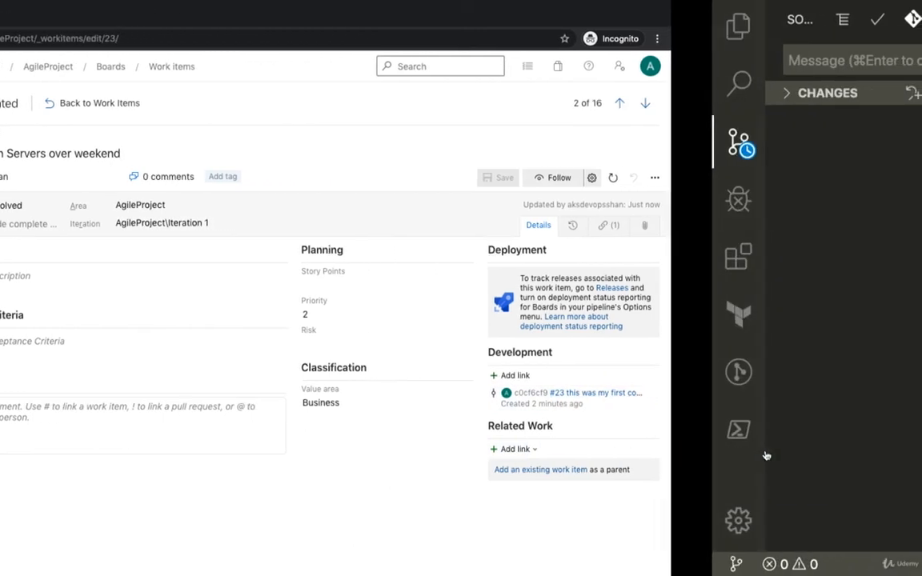
pyautogui.hotkey('ctrl', 'Left')
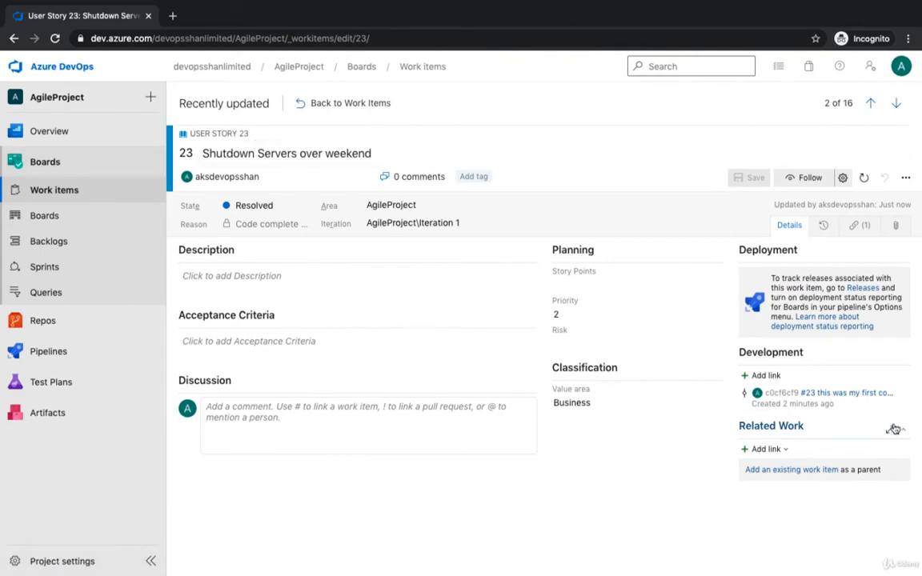
# - Open the commit linked under the user story's Development section, inspect its README.md changes, and return to the work items list
pyautogui.click(867, 394)
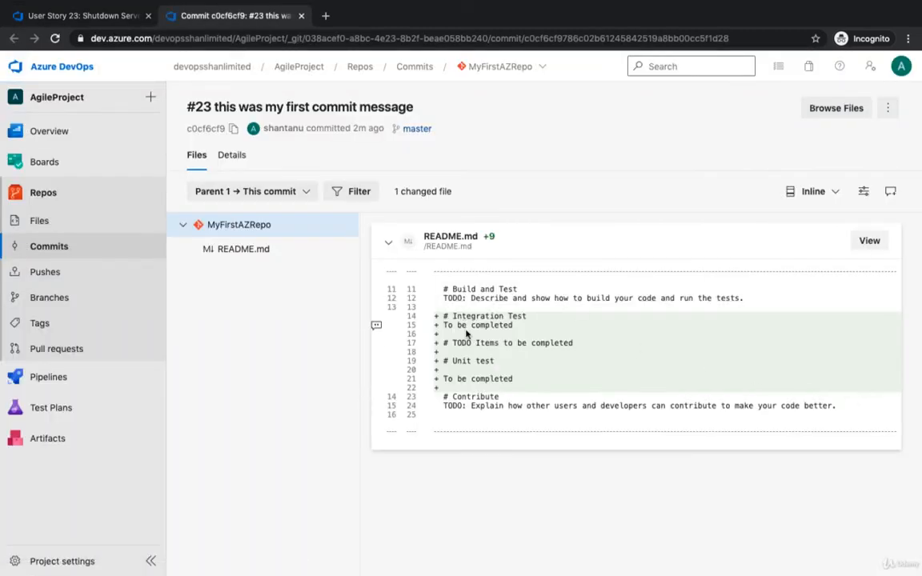
pyautogui.moveTo(467, 326); pyautogui.dragTo(472, 344)
pyautogui.click(103, 16)
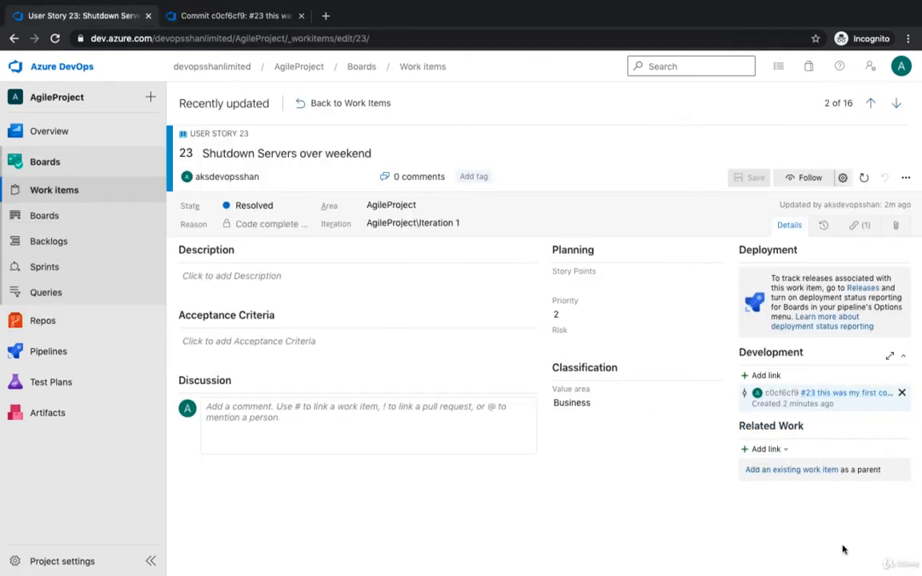
pyautogui.click(344, 102)
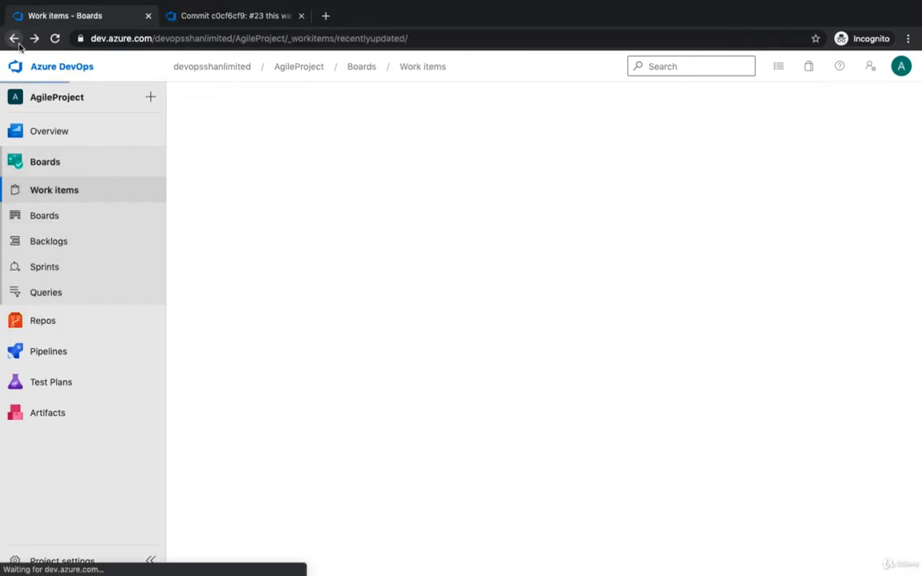
# - View the commits on master and inspect the file changes of the "Updated README.md" commit
pyautogui.click(232, 16)
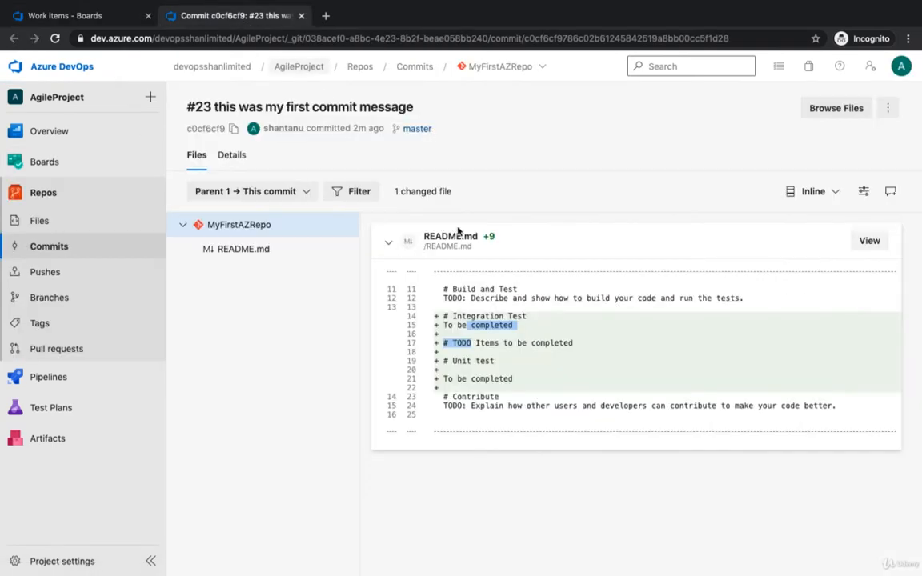
pyautogui.click(78, 254)
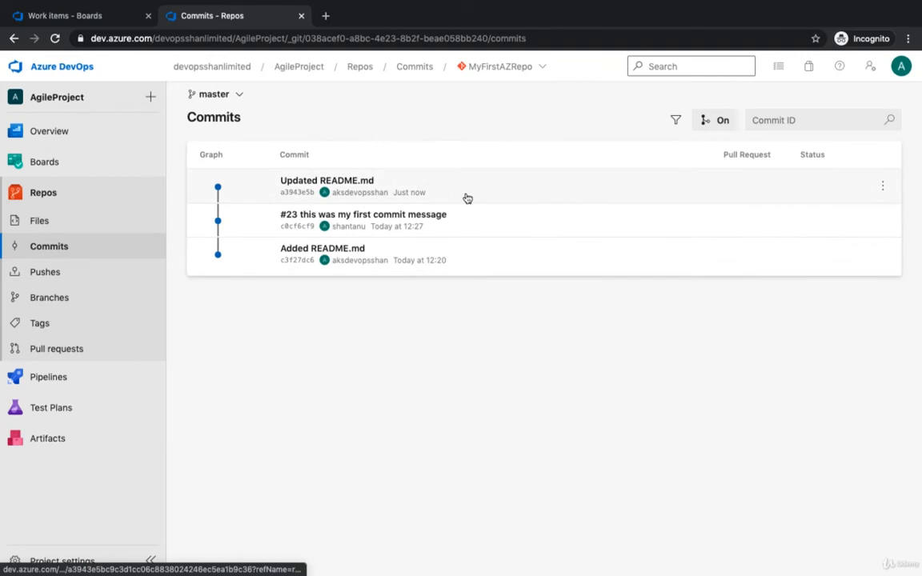
pyautogui.click(468, 197)
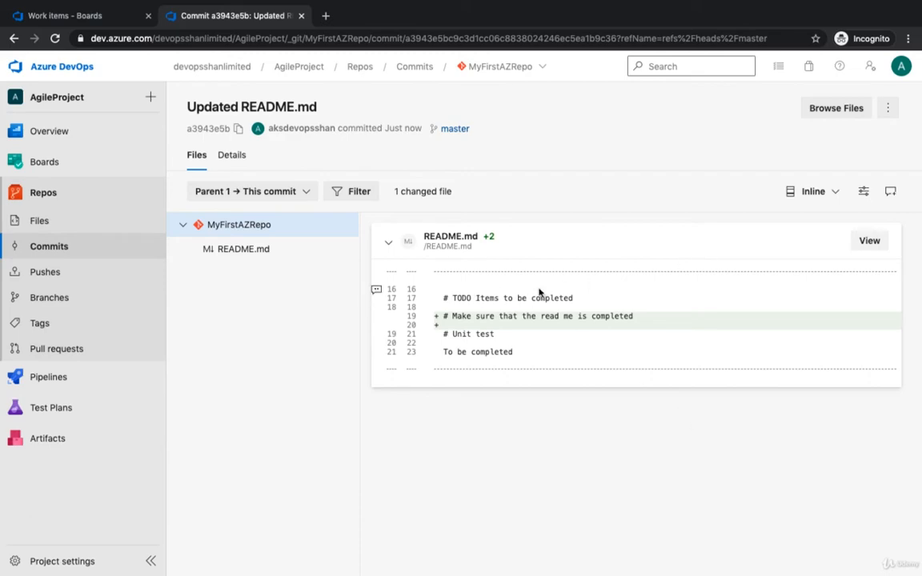
pyautogui.hotkey('ctrl', 'Right')
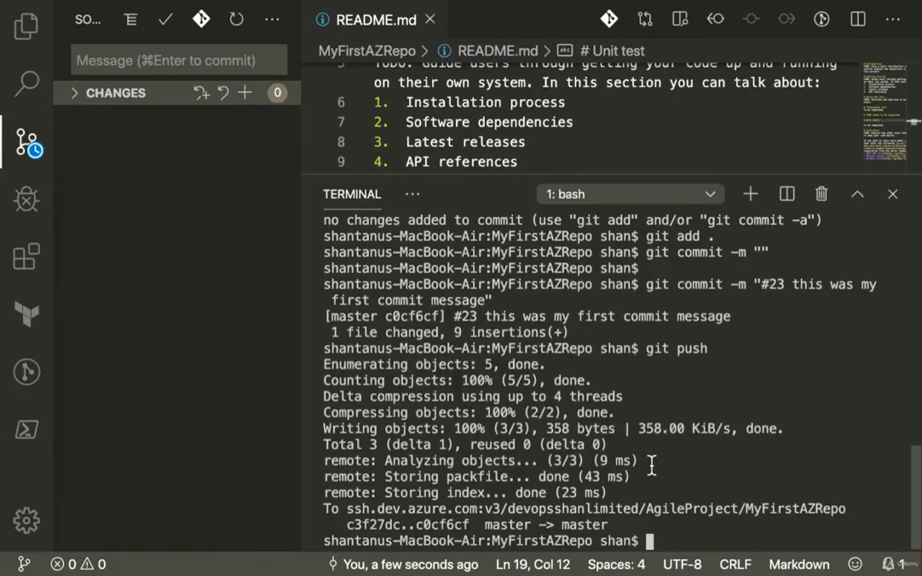
pyautogui.hotkey('ctrl', 'Left')
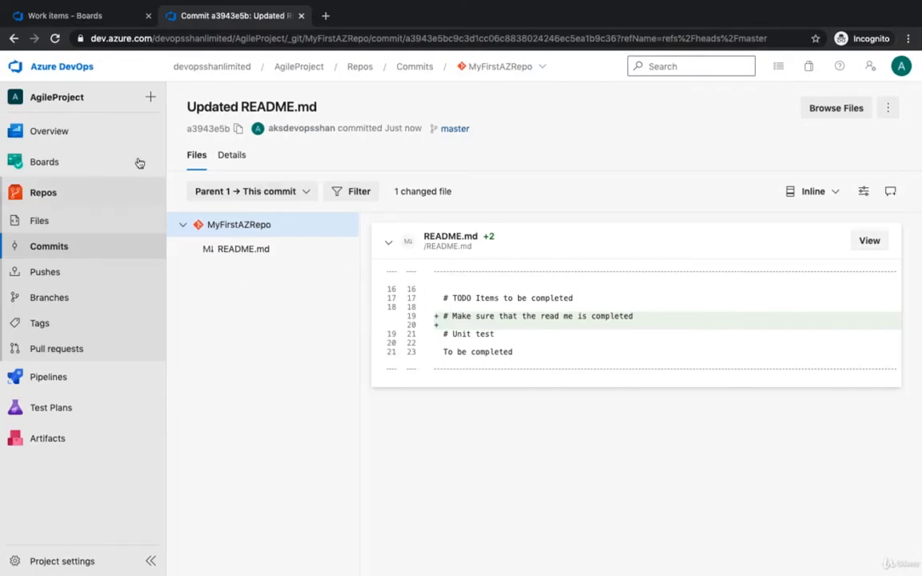
# - View the repository's file history on master and open the latest "Updated README.md" commit
pyautogui.click(56, 221)
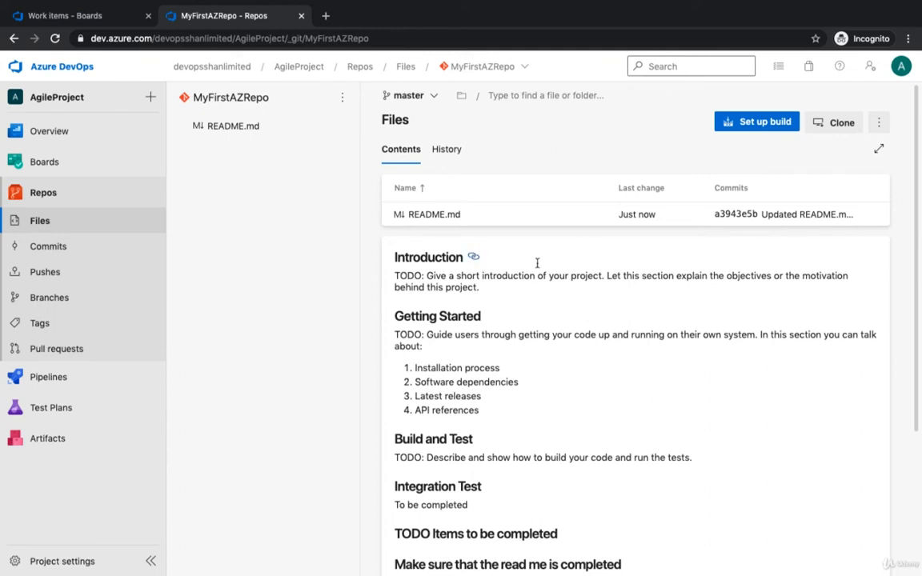
pyautogui.click(446, 152)
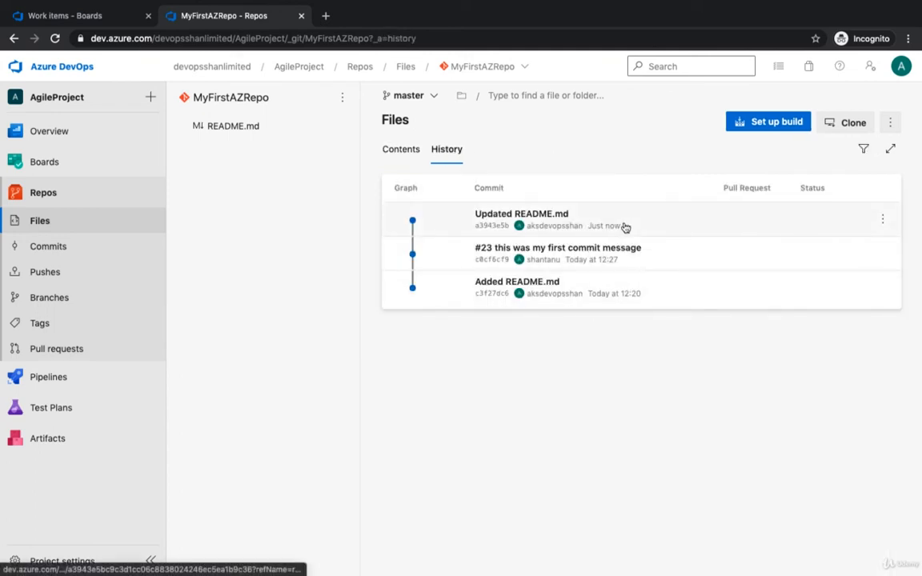
pyautogui.click(719, 229)
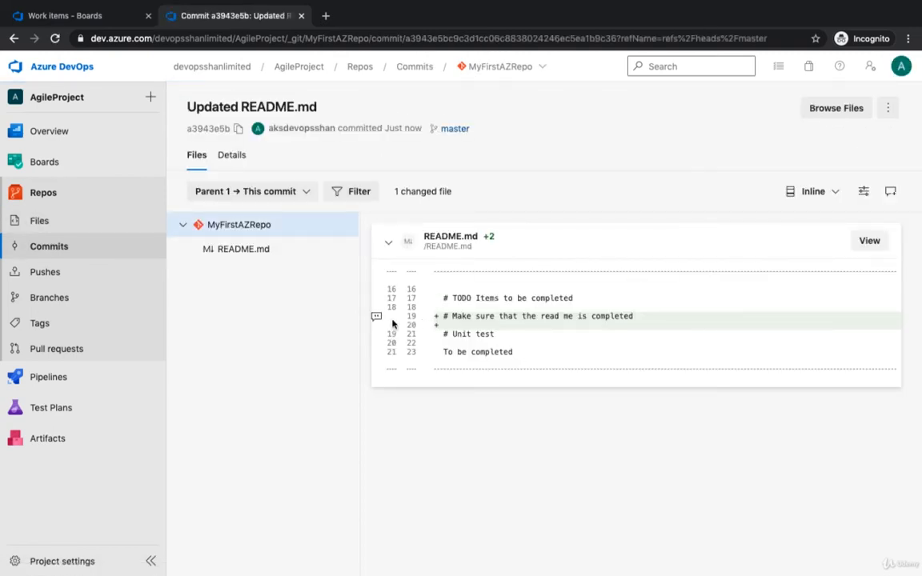
# - Start a comment on added line 19 of README.md that mentions the commit's author and reads "this read me needs to be completed ASAP"
pyautogui.click(377, 317)
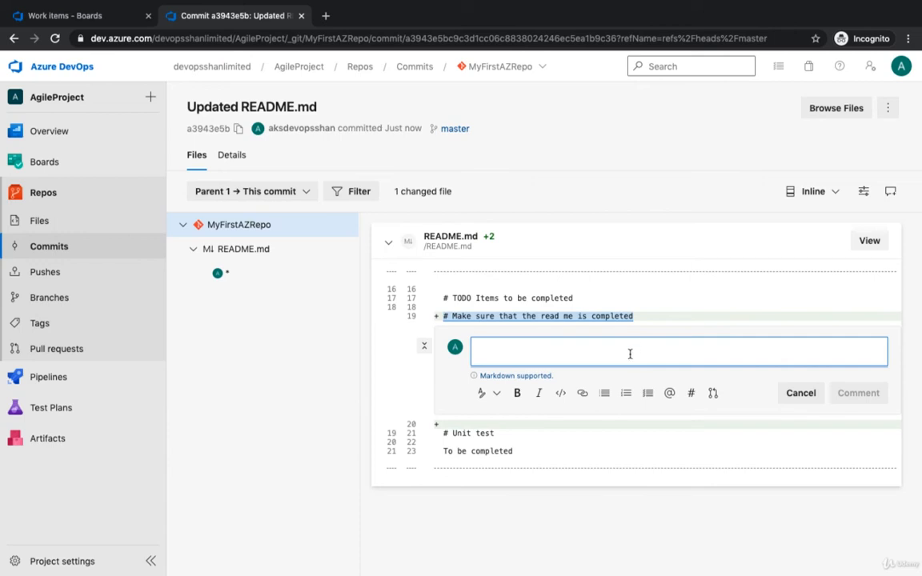
pyautogui.write('this')
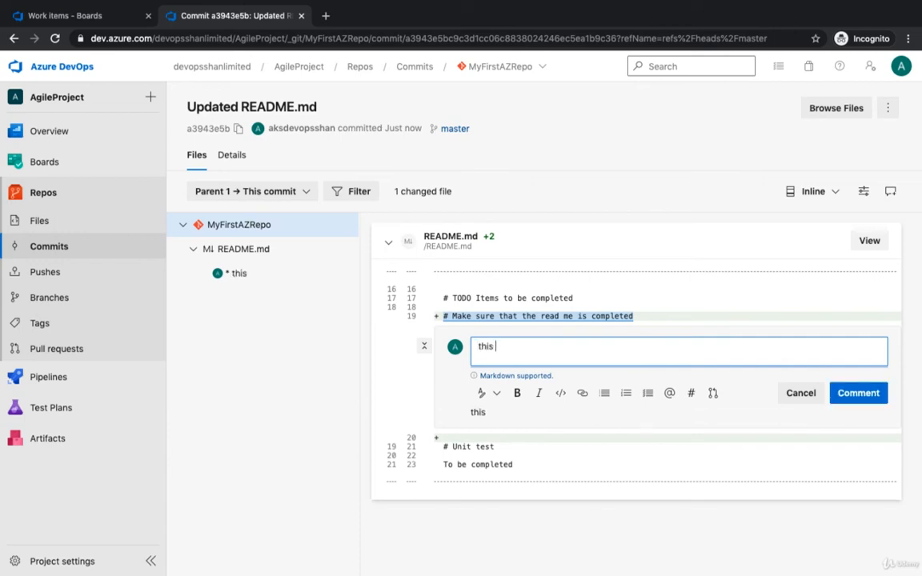
pyautogui.press('BackSpace')
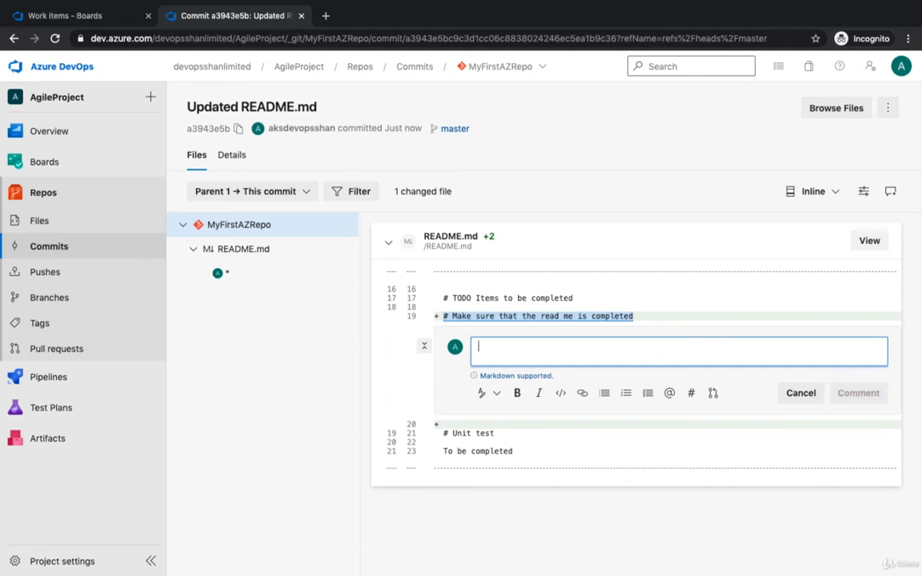
pyautogui.write('@<')
pyautogui.write('aks')
pyautogui.press('Return')
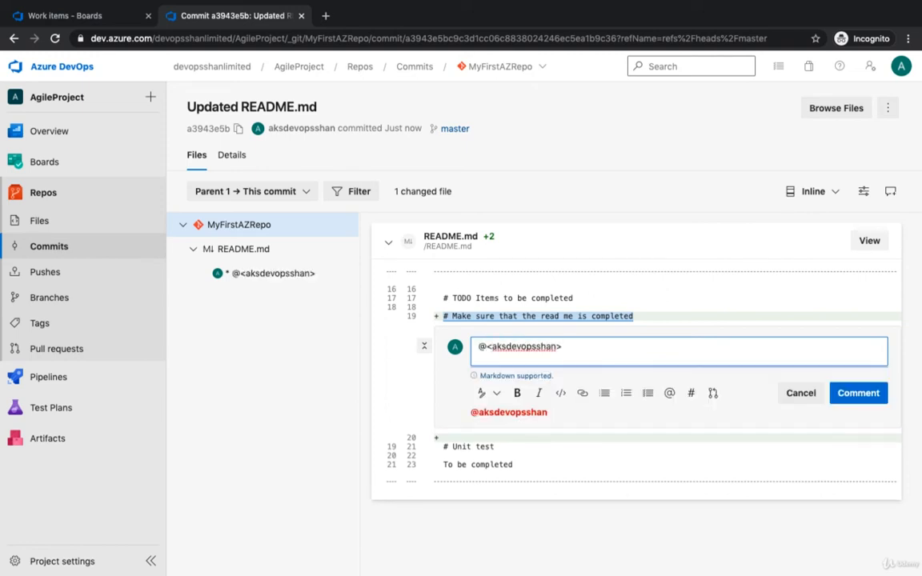
pyautogui.write('this read me needs to be compl')
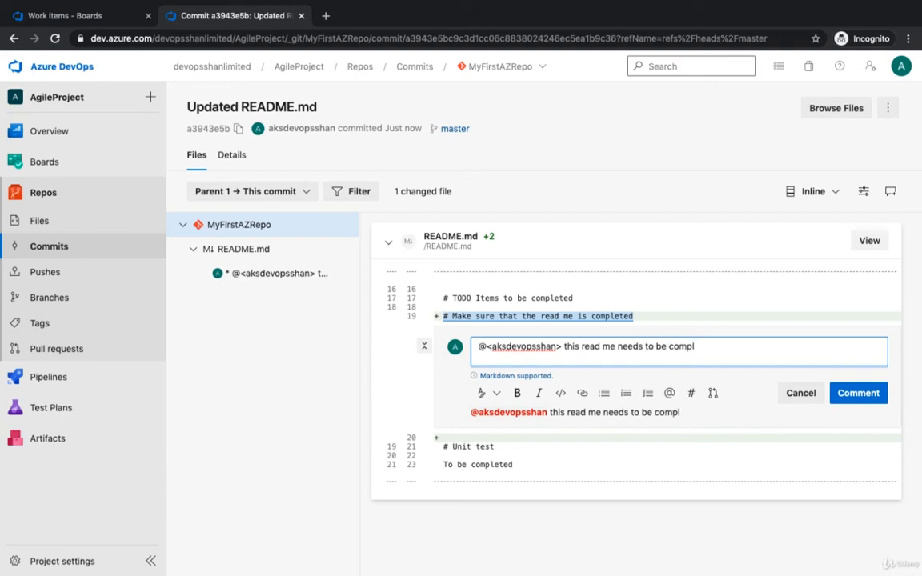
pyautogui.write('ASAP')
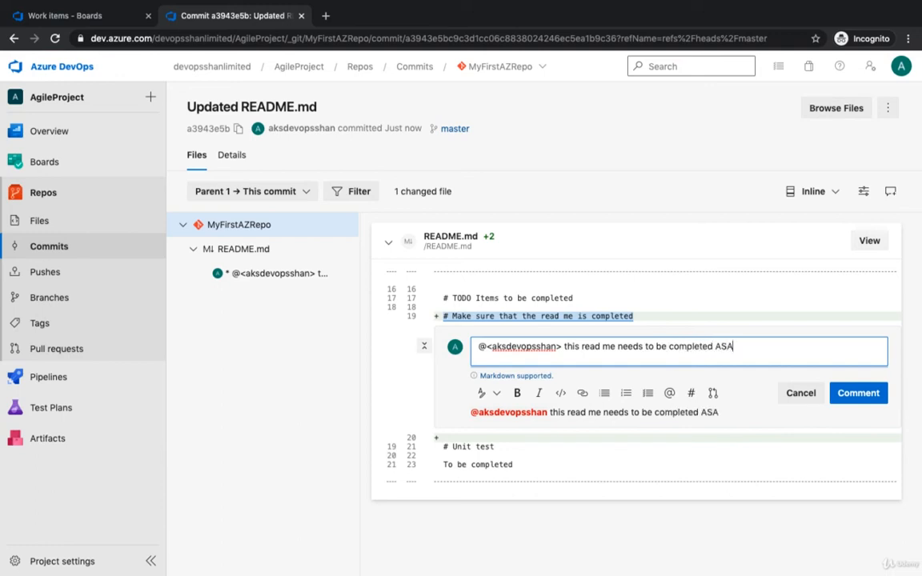
# - Format the comment text as a top-level heading, reference User Story 4: Create a Login Page below it, and post the comment
pyautogui.click(485, 392)
pyautogui.click(452, 421)
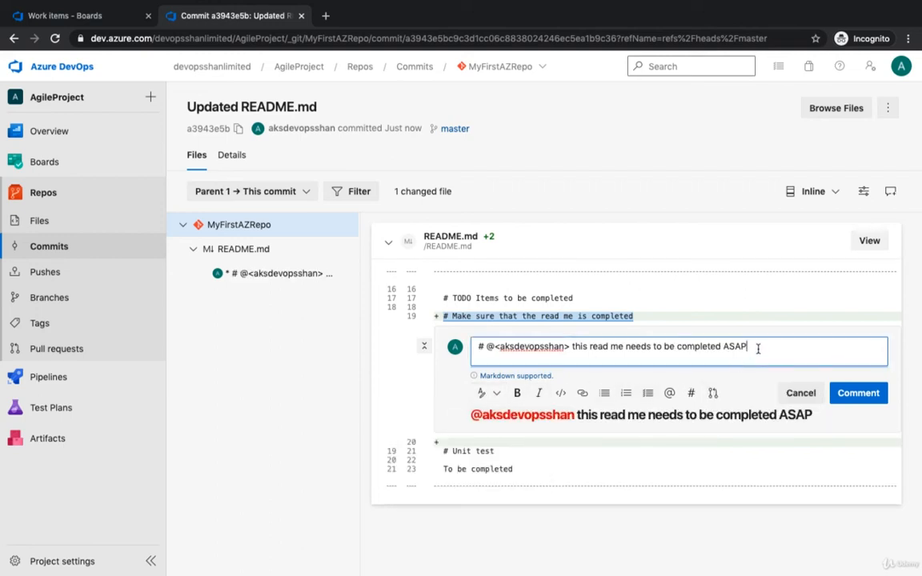
pyautogui.click(691, 393)
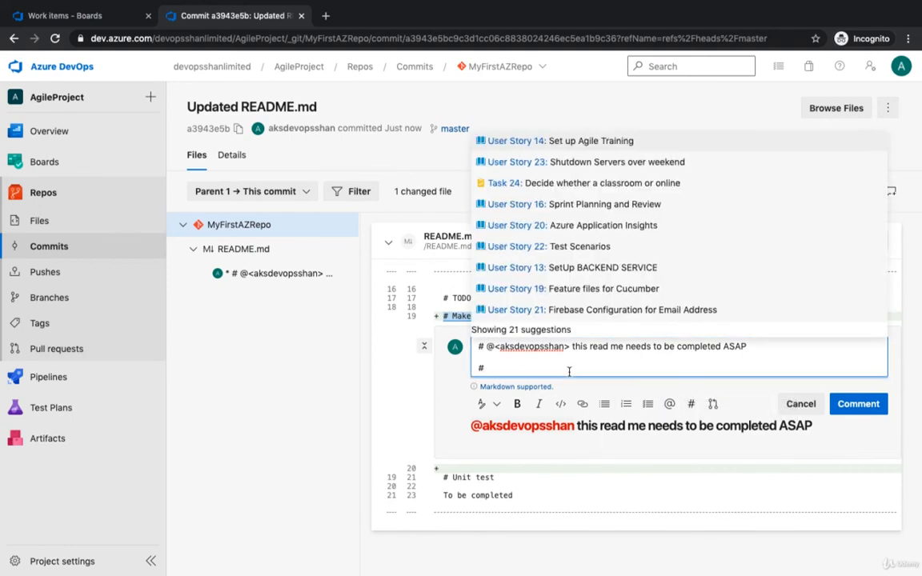
pyautogui.scroll(-3, 600, 295)
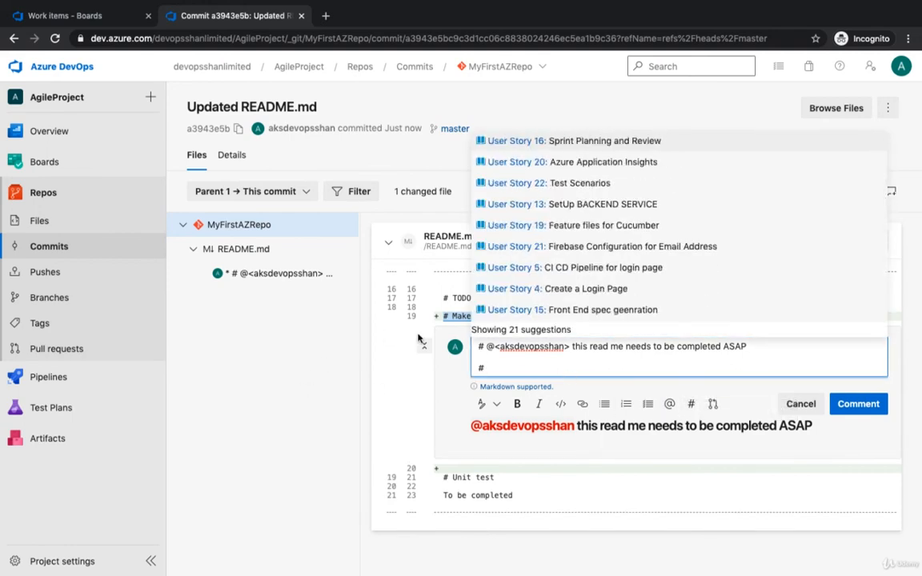
pyautogui.click(600, 292)
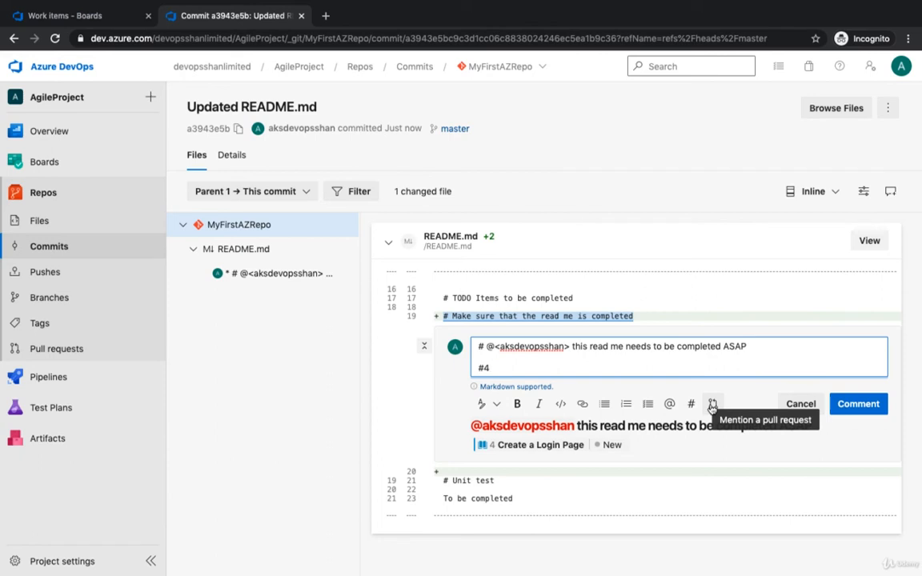
pyautogui.click(859, 404)
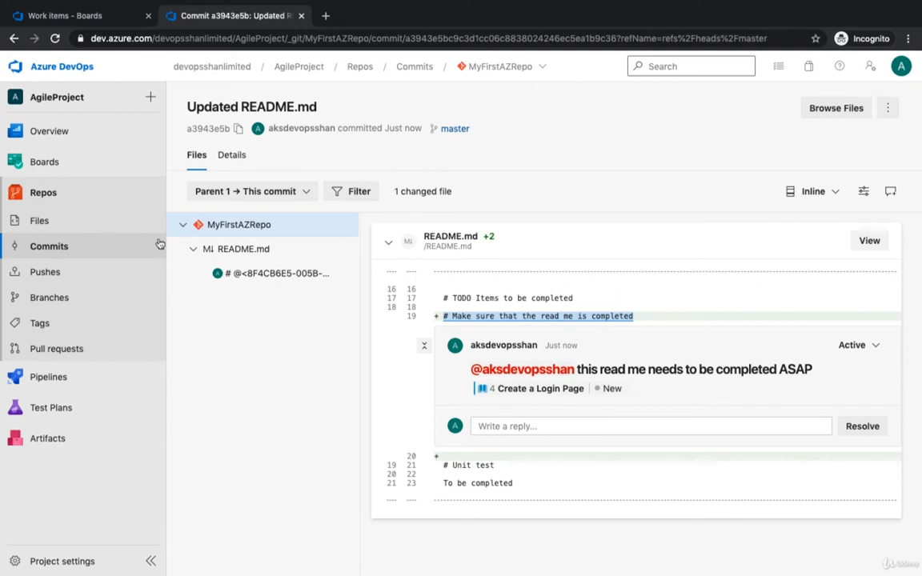
# - Expand the latest README.md push to master and view the master branch's history from the branches list
pyautogui.click(67, 277)
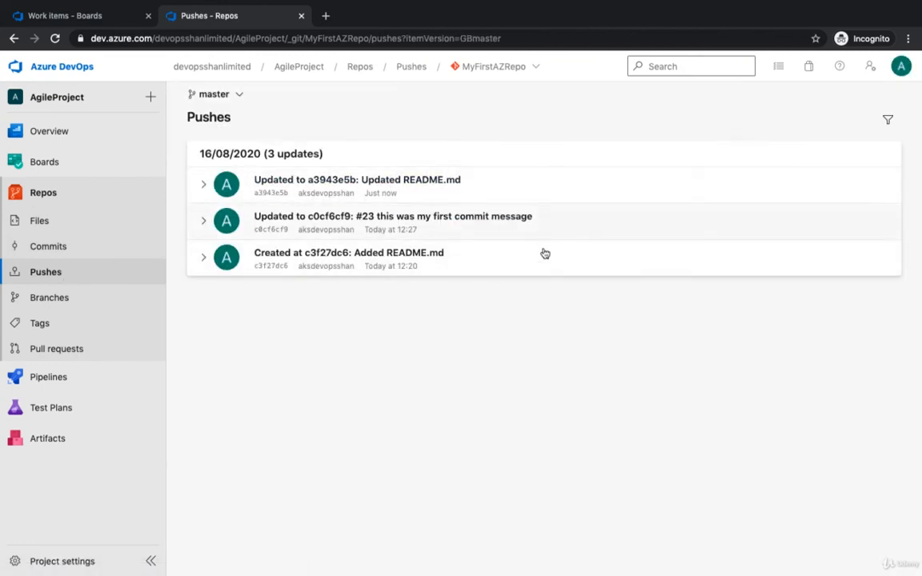
pyautogui.click(204, 184)
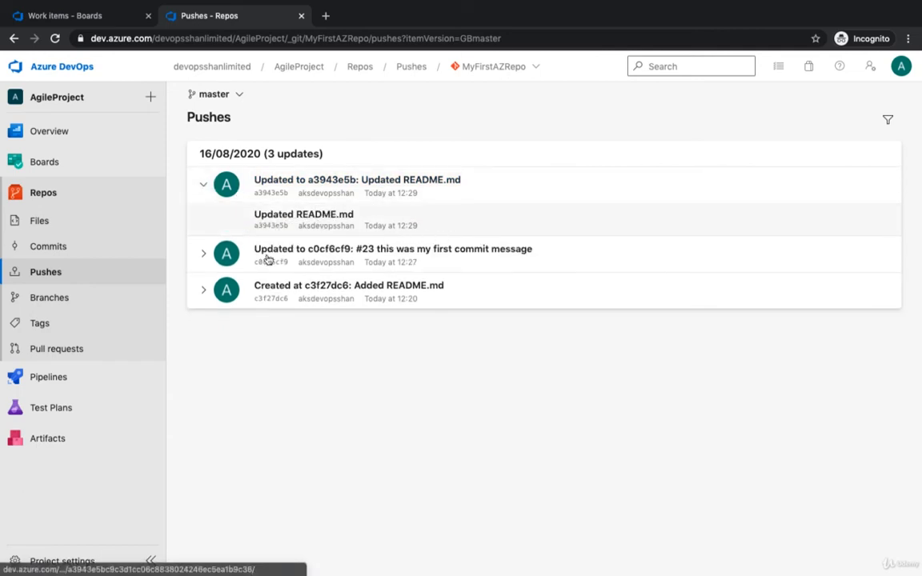
pyautogui.click(113, 302)
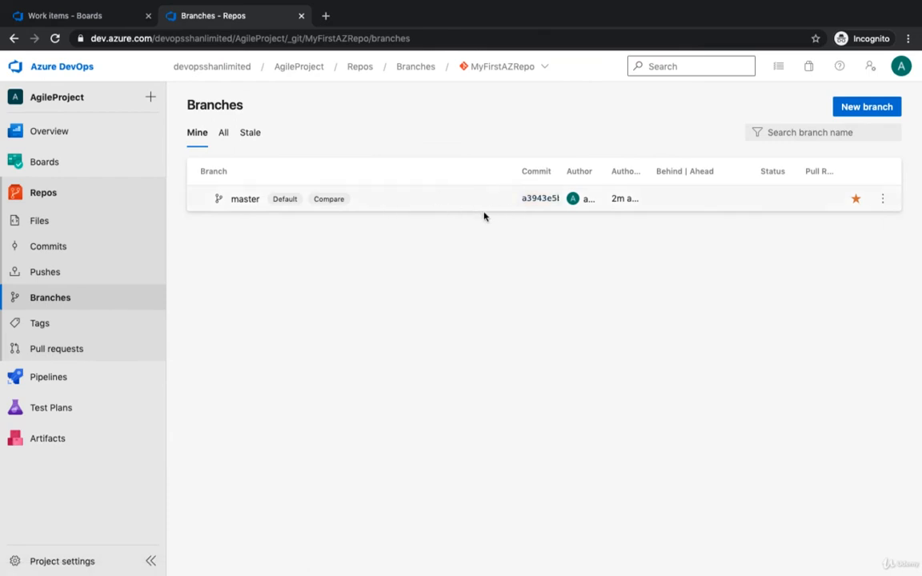
pyautogui.click(884, 199)
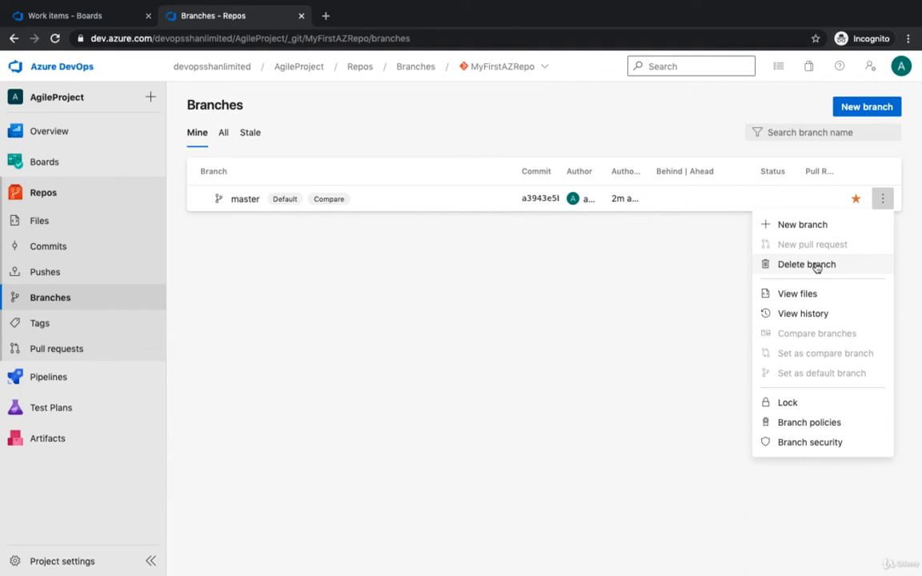
pyautogui.click(811, 314)
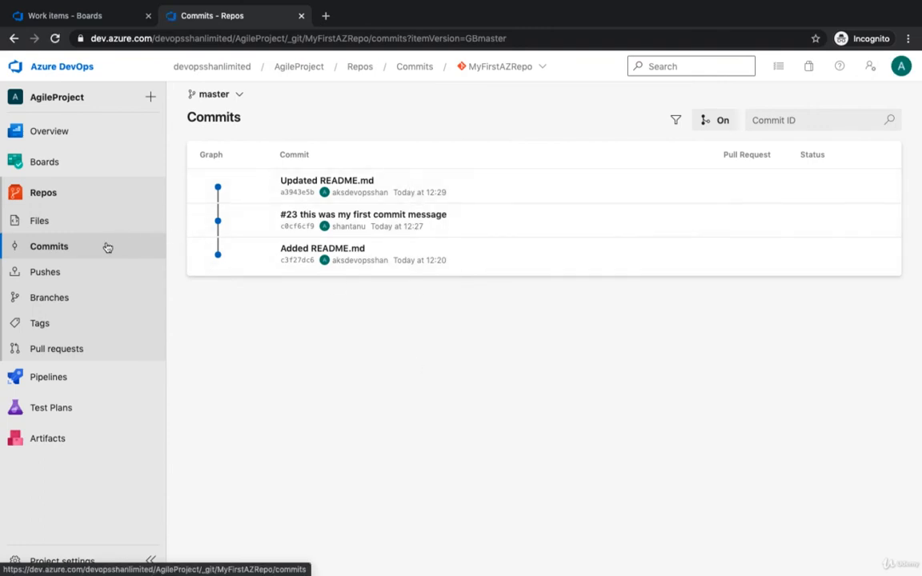
# - Lock the master branch of MyFirstAZRepo
pyautogui.click(73, 216)
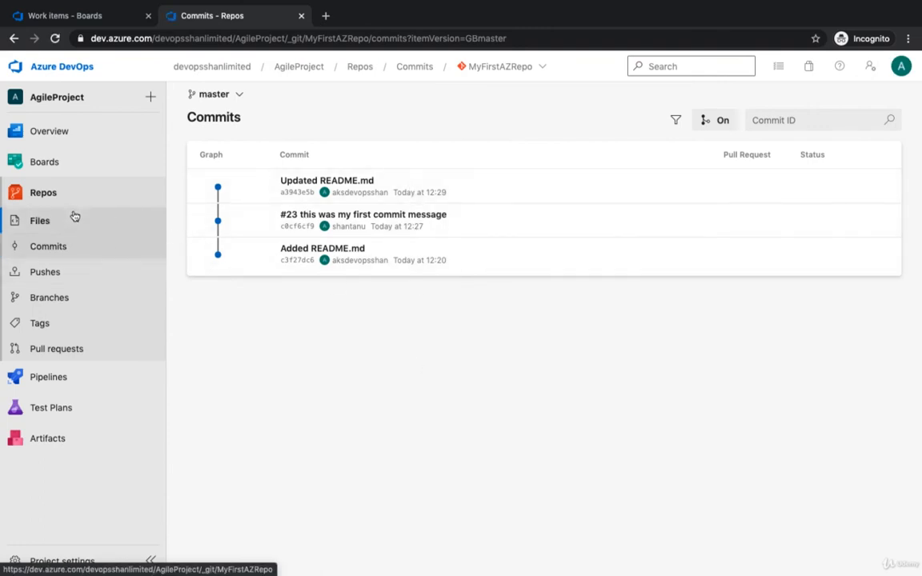
pyautogui.click(68, 296)
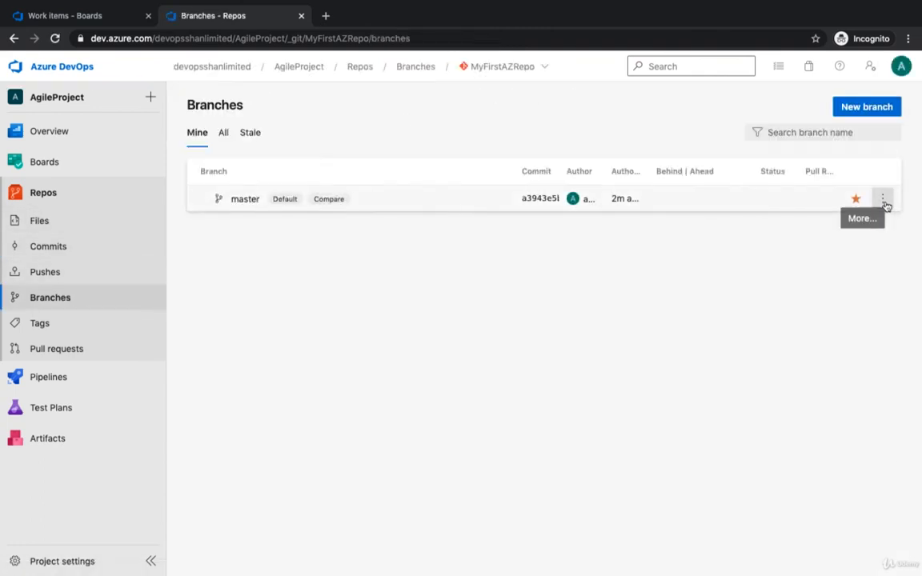
pyautogui.click(884, 200)
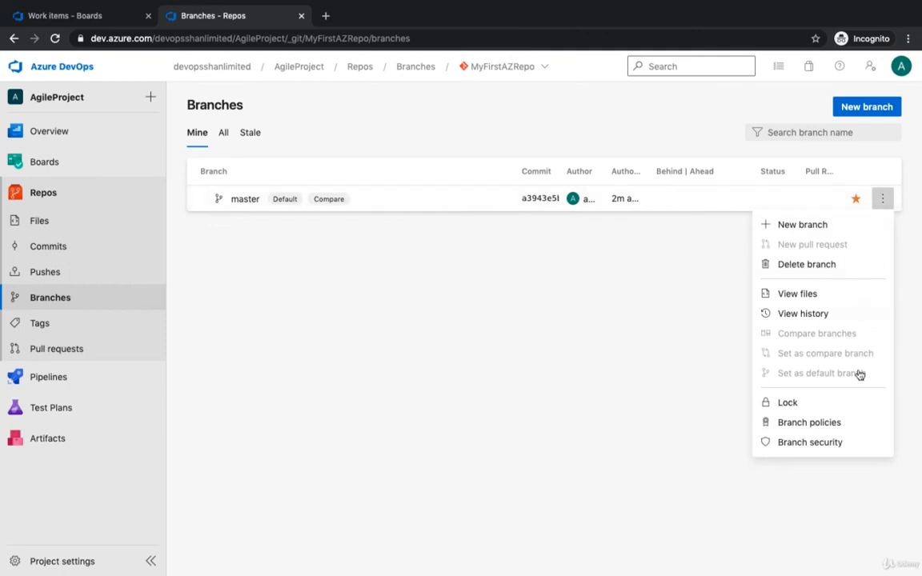
pyautogui.click(795, 405)
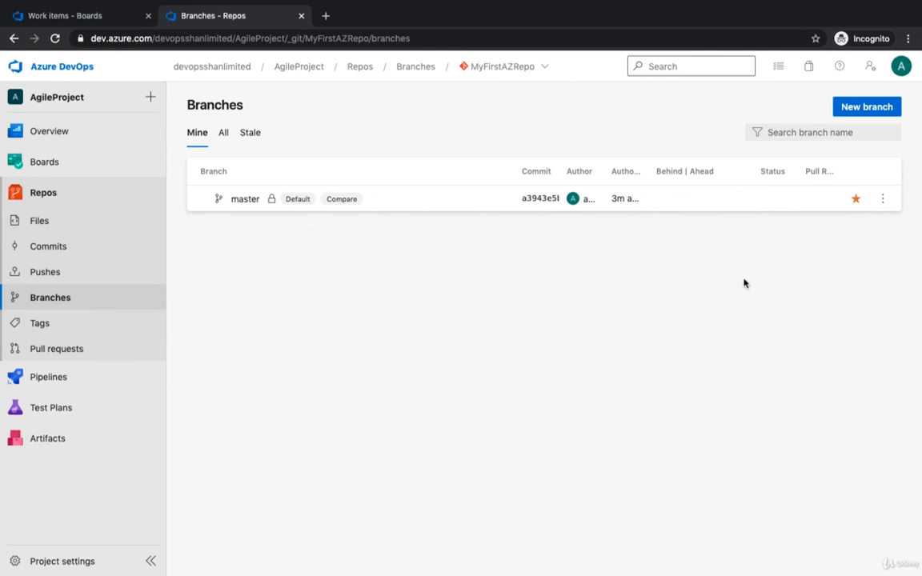
# - Examine the branch policies of master, turning the minimum number of reviewers requirement on to see its options and off again
pyautogui.click(883, 200)
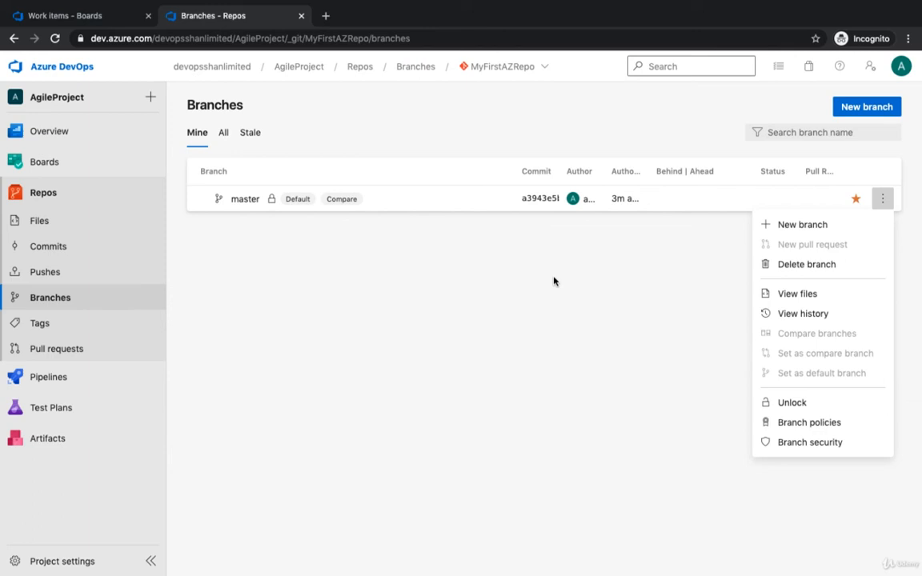
pyautogui.click(812, 423)
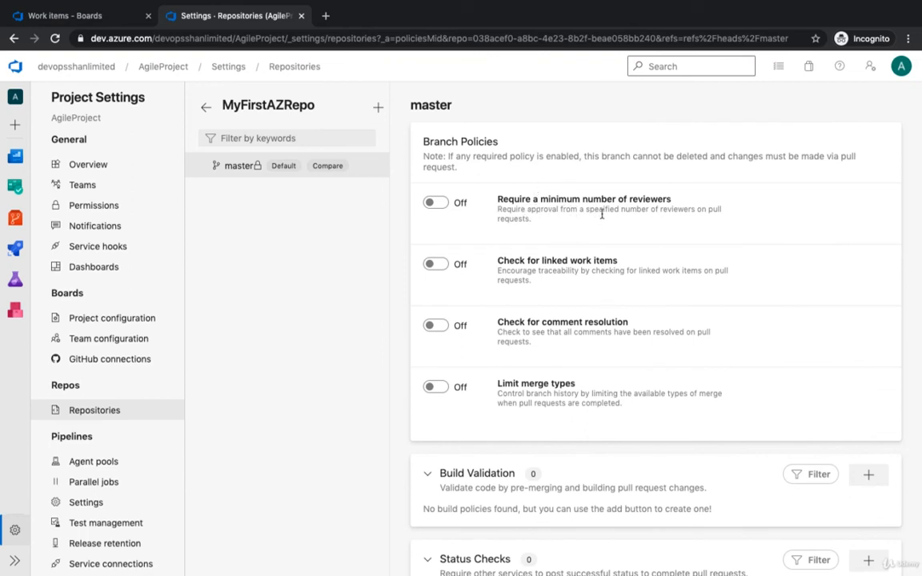
pyautogui.click(437, 203)
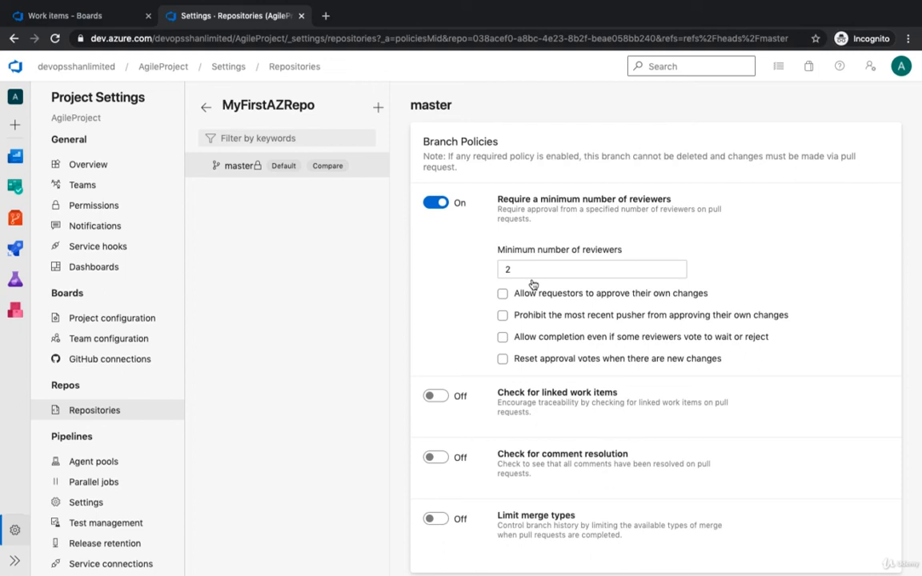
pyautogui.click(435, 204)
pyautogui.scroll(-1, 558, 421)
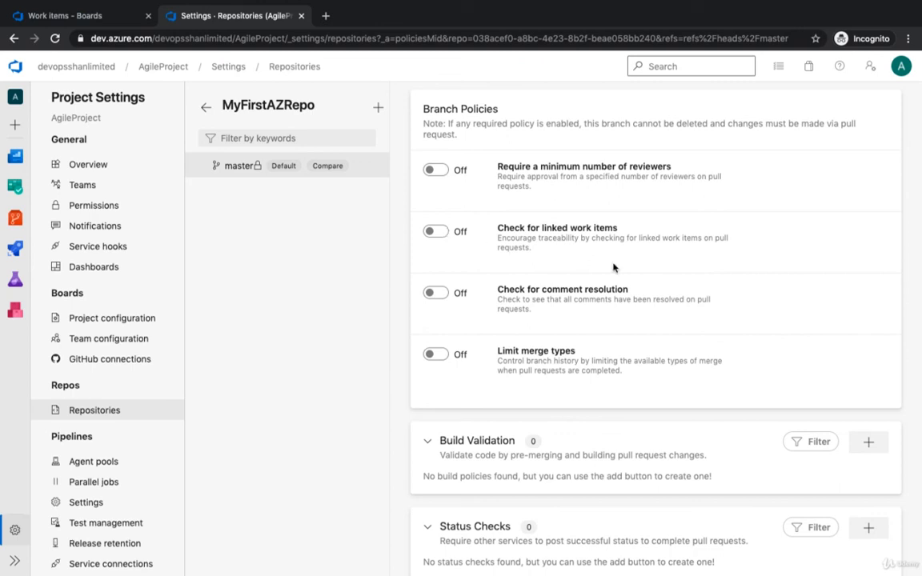
pyautogui.scroll(-1, 610, 284)
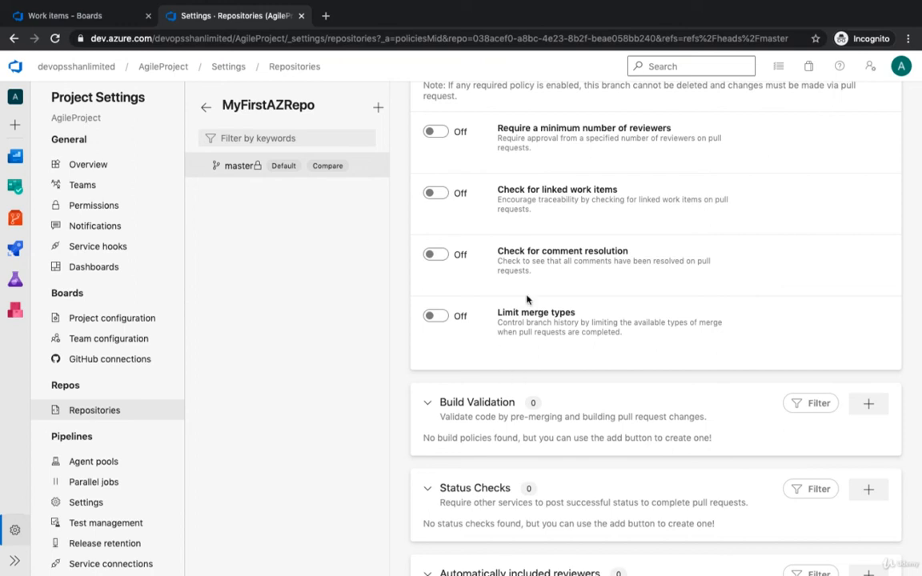
pyautogui.scroll(-3, 551, 337)
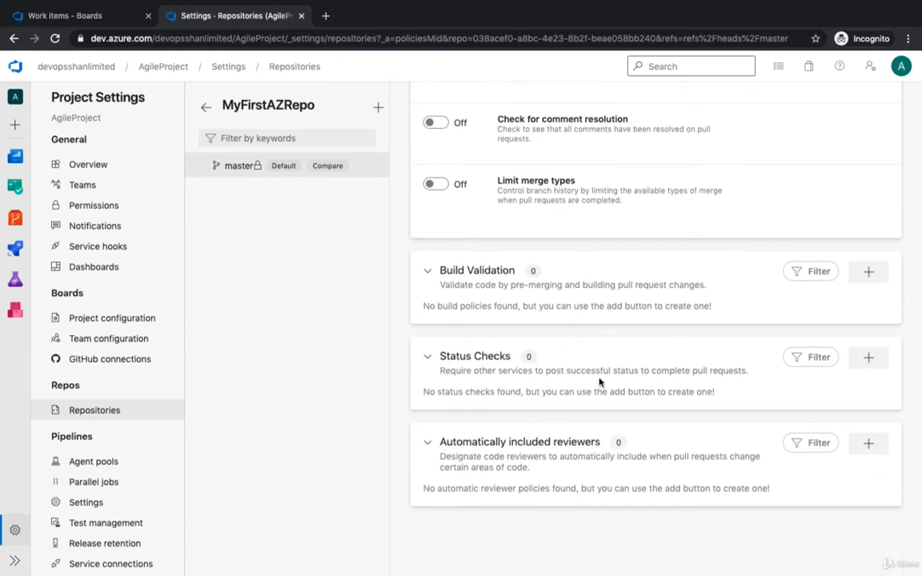
# - Leave the branch policies and check the repository's tags and pull requests
pyautogui.click(13, 38)
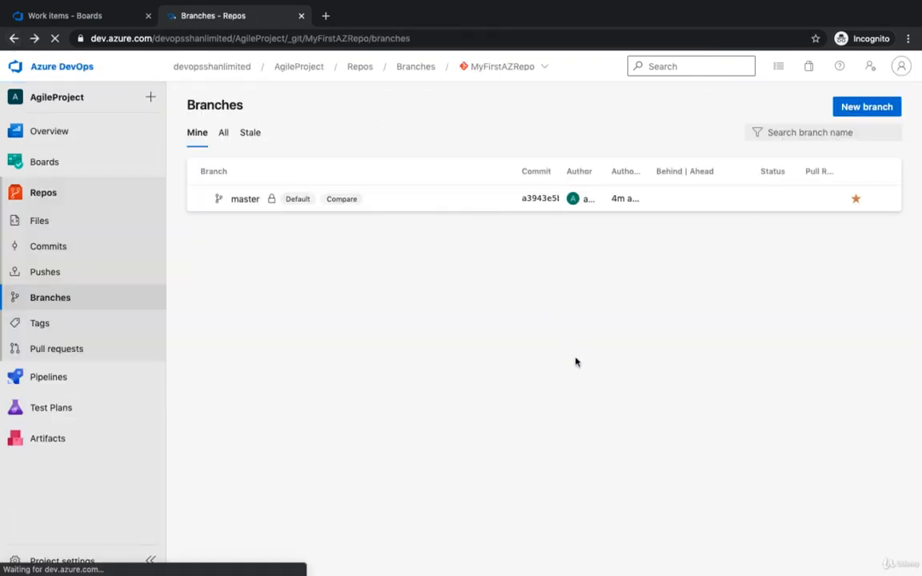
pyautogui.click(90, 325)
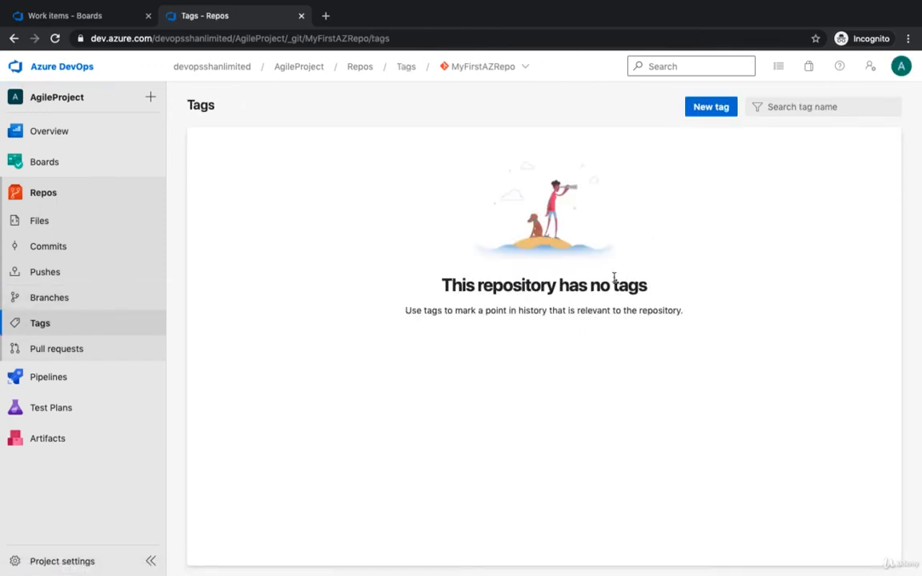
pyautogui.click(80, 349)
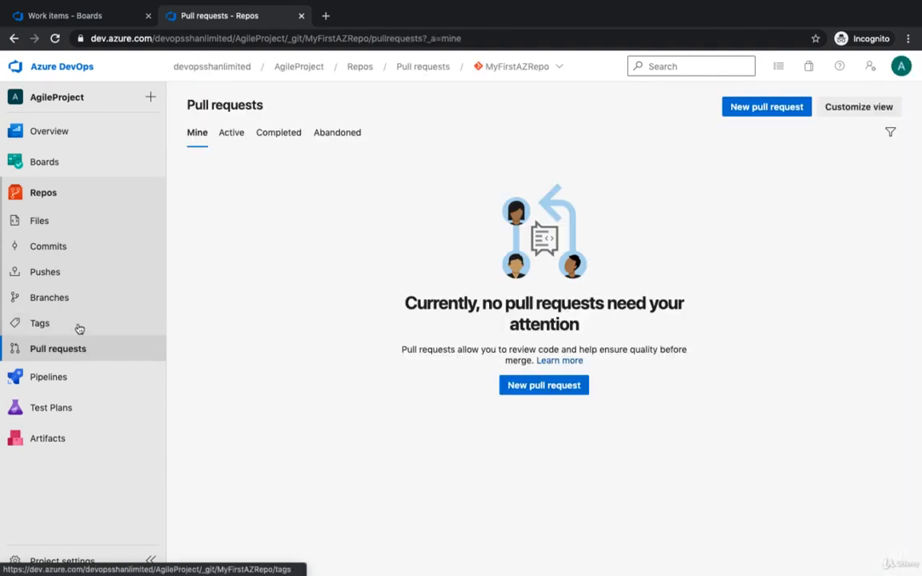